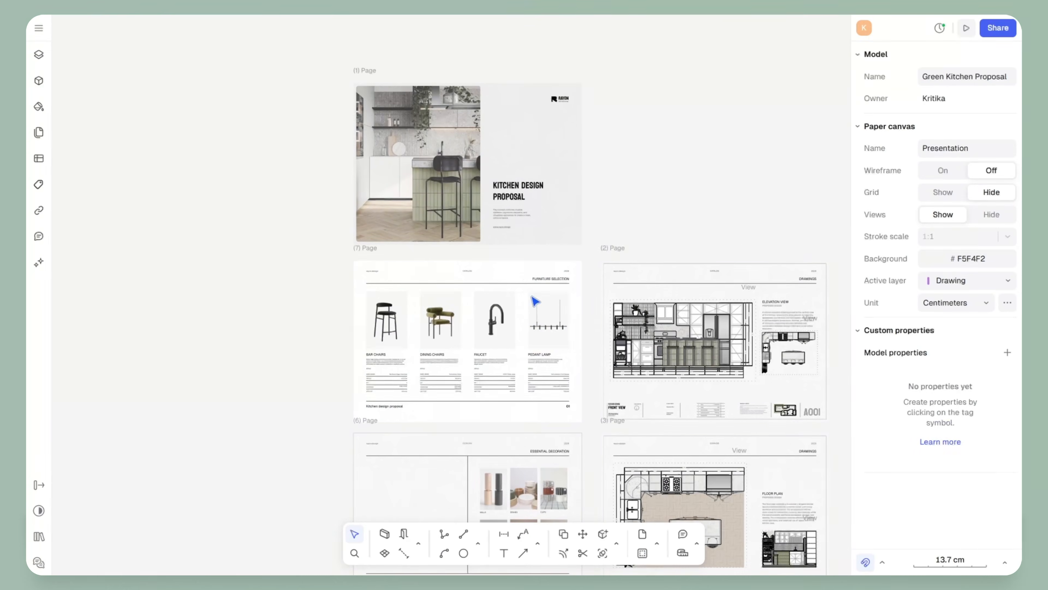
Pan across the Presentation canvas to review the floor plan, AXO and other pages
{"action": "scroll", "coordinate": [354, 269], "scroll_direction": "down", "scroll_amount": 5}
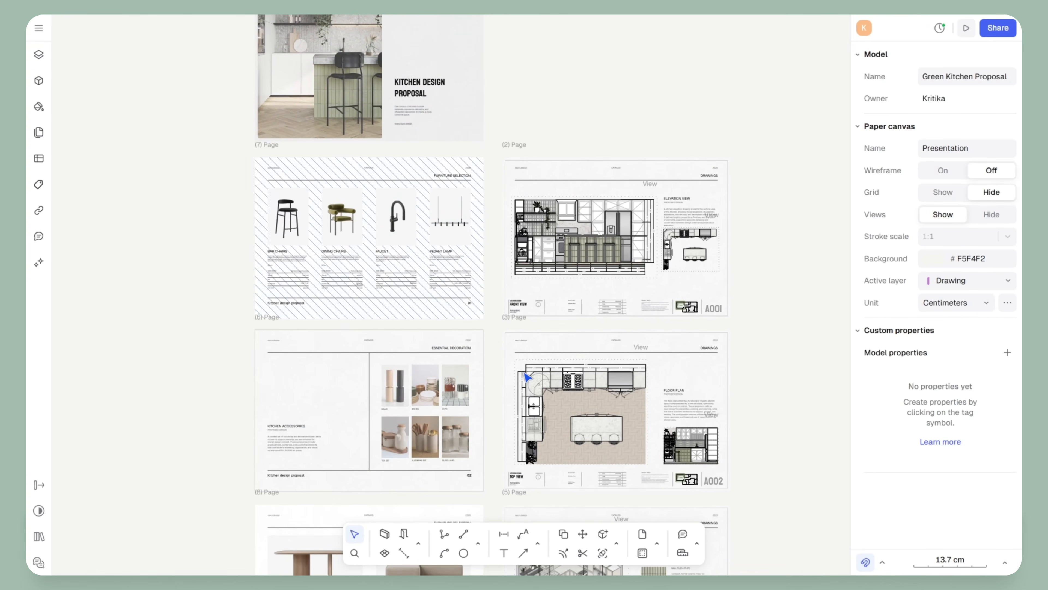
{"action": "scroll", "coordinate": [525, 374], "scroll_direction": "up", "scroll_amount": 5, "text": "ctrl"}
{"action": "middle_click_drag", "start_coordinate": [751, 308], "coordinate": [570, 153]}
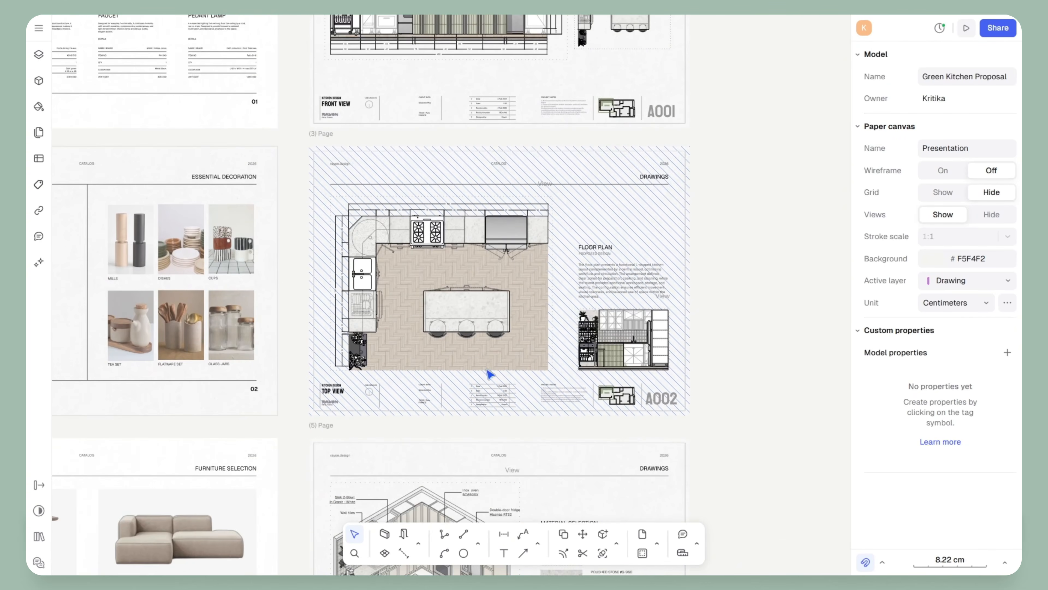
{"action": "middle_click_drag", "start_coordinate": [374, 459], "coordinate": [369, 192]}
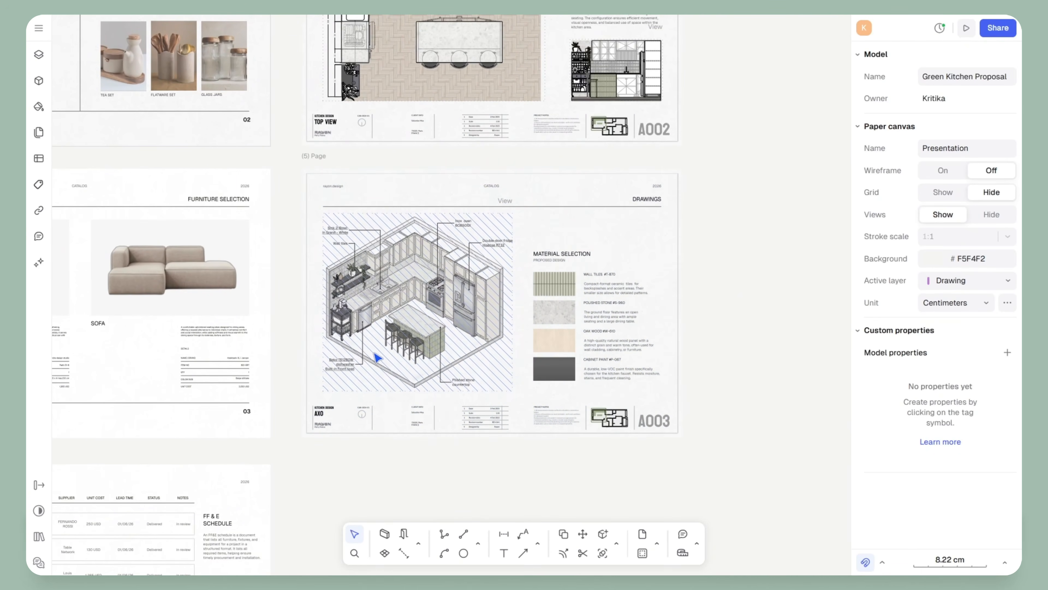
{"action": "scroll", "coordinate": [376, 356], "scroll_direction": "up", "scroll_amount": 5}
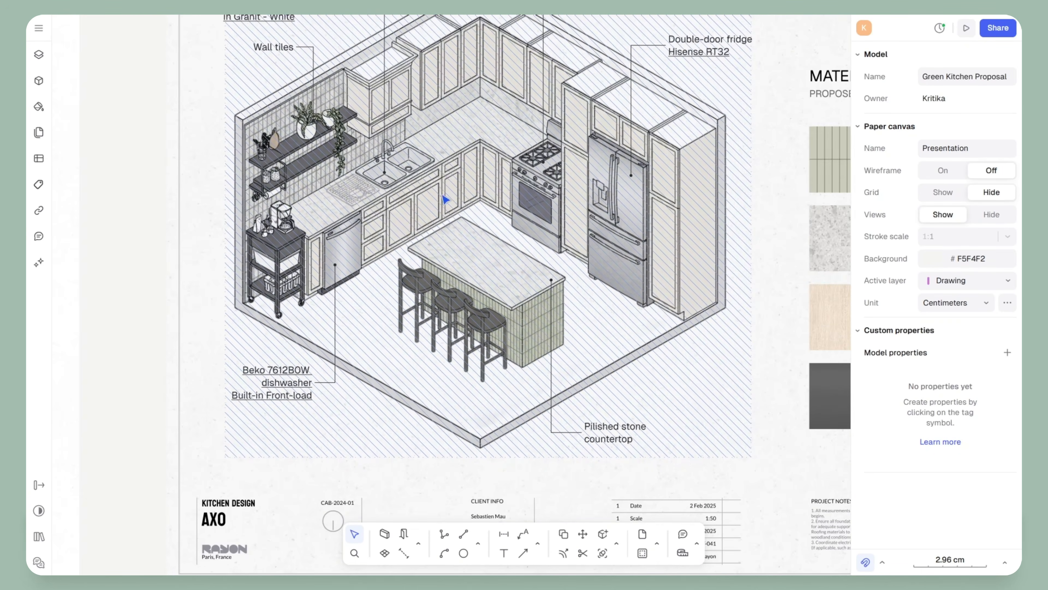
{"action": "scroll", "coordinate": [683, 495], "scroll_direction": "down", "scroll_amount": 3}
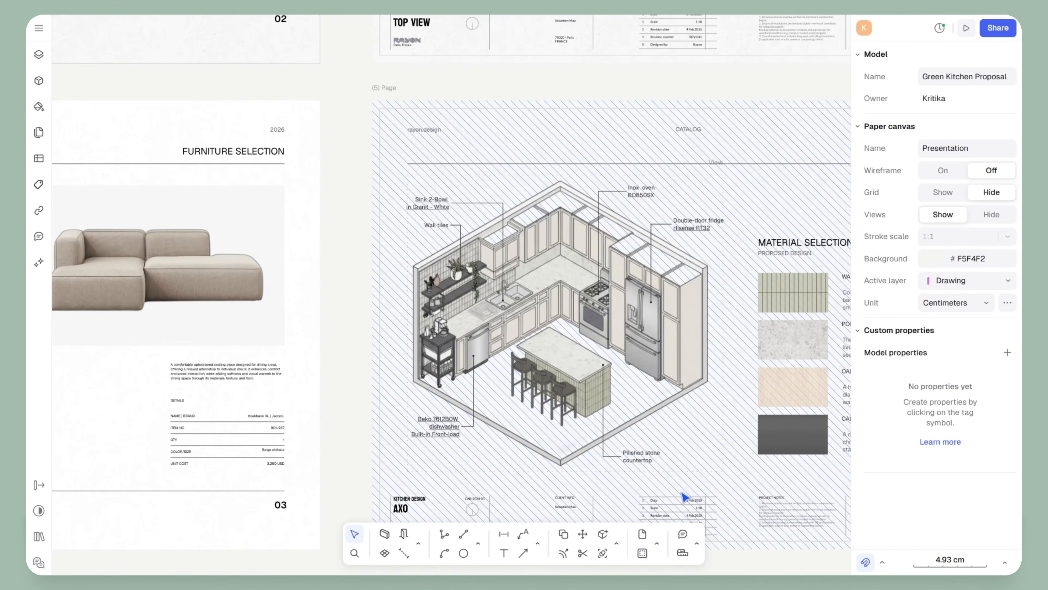
{"action": "middle_click_drag", "start_coordinate": [749, 449], "coordinate": [530, 441]}
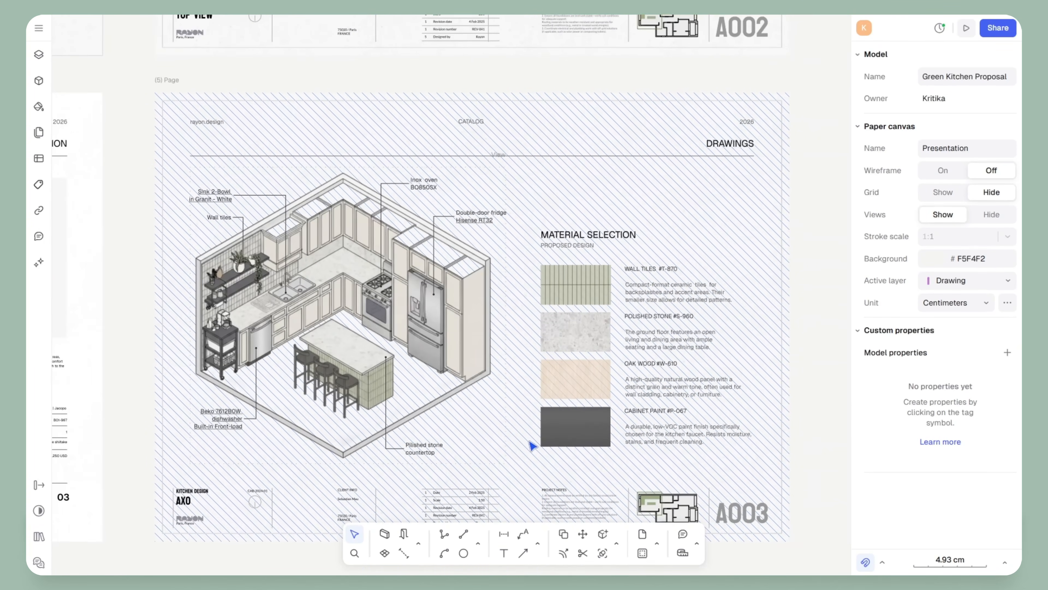
{"action": "scroll", "coordinate": [544, 446], "scroll_direction": "down", "scroll_amount": 3}
{"action": "middle_click_drag", "start_coordinate": [560, 234], "coordinate": [536, 409]}
{"action": "middle_click_drag", "start_coordinate": [519, 190], "coordinate": [625, 441]}
{"action": "scroll", "coordinate": [472, 358], "scroll_direction": "down", "scroll_amount": 3}
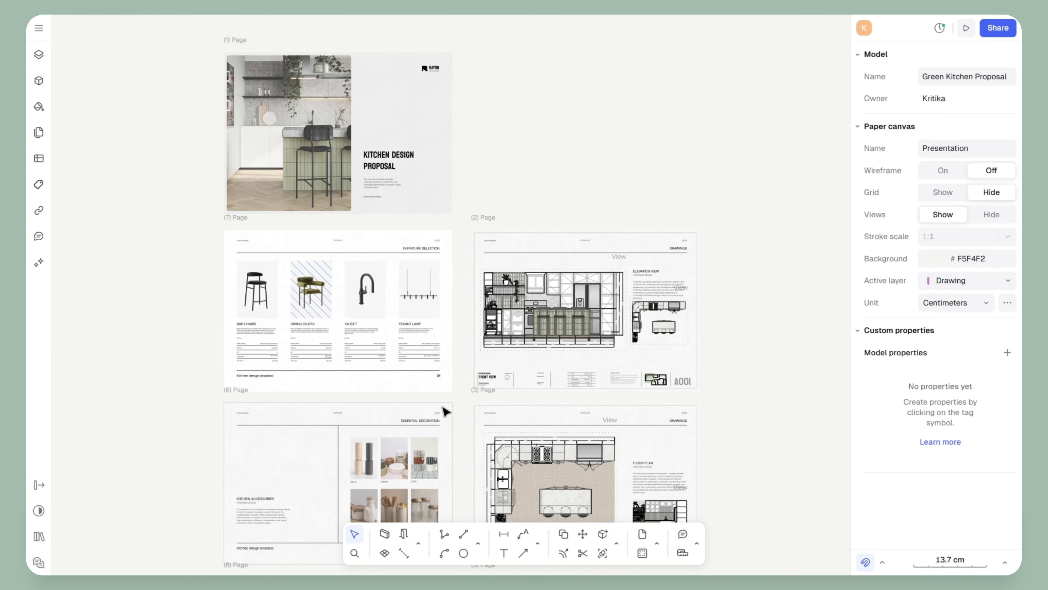
{"action": "scroll", "coordinate": [465, 338], "scroll_direction": "down", "scroll_amount": 3}
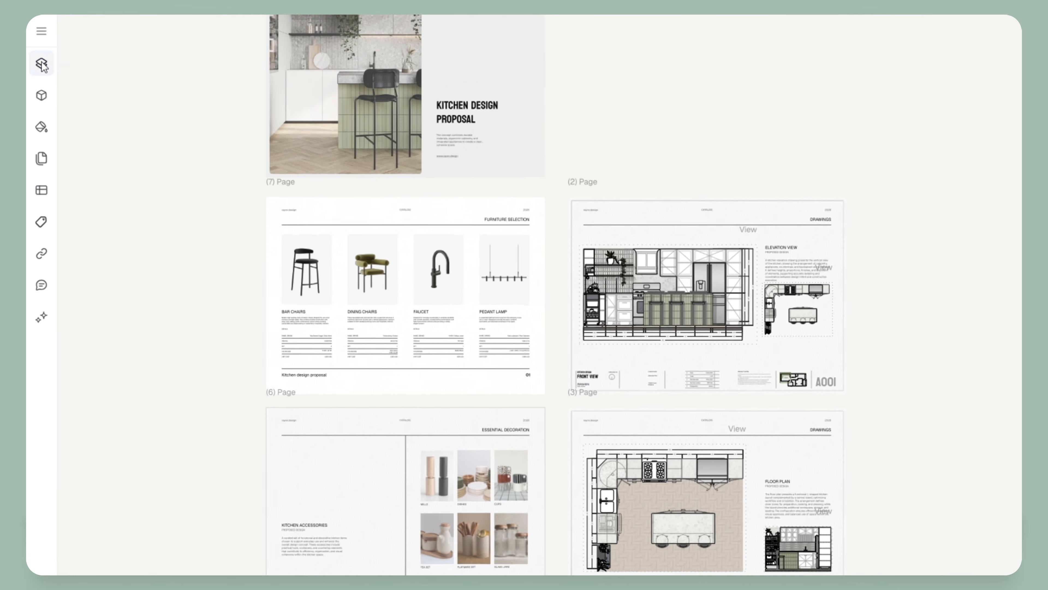
Show the canvases and layers list and check the new-canvas options without adding one
{"action": "left_click", "coordinate": [39, 55]}
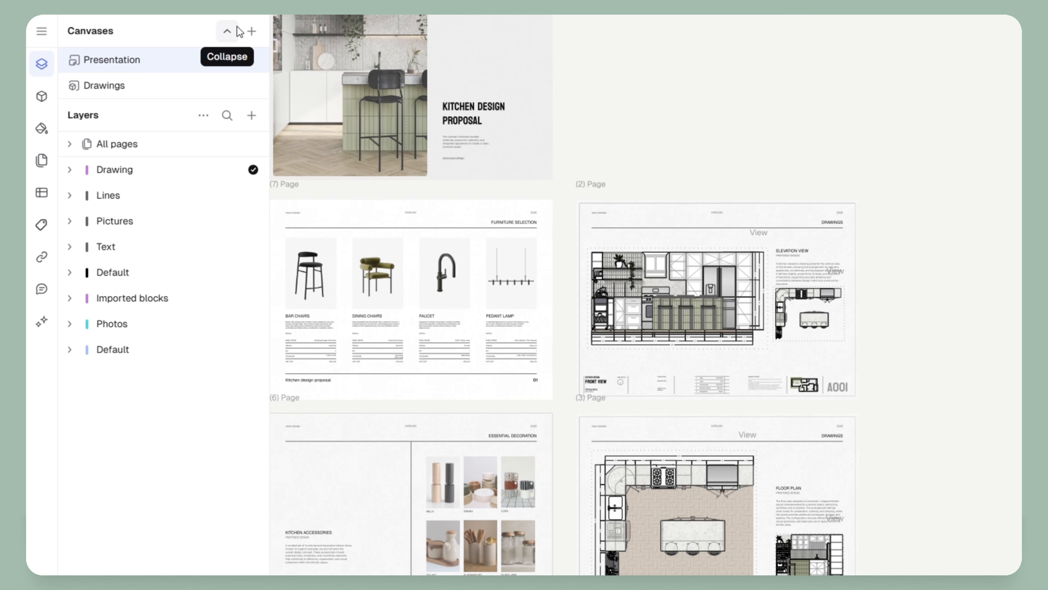
{"action": "left_click", "coordinate": [251, 32]}
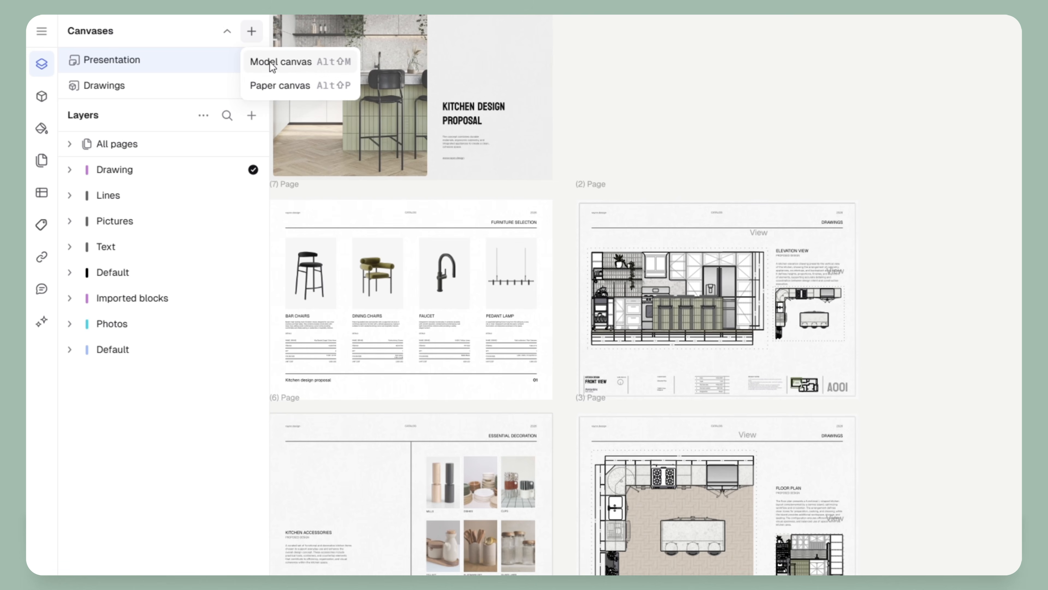
{"action": "left_click", "coordinate": [98, 86]}
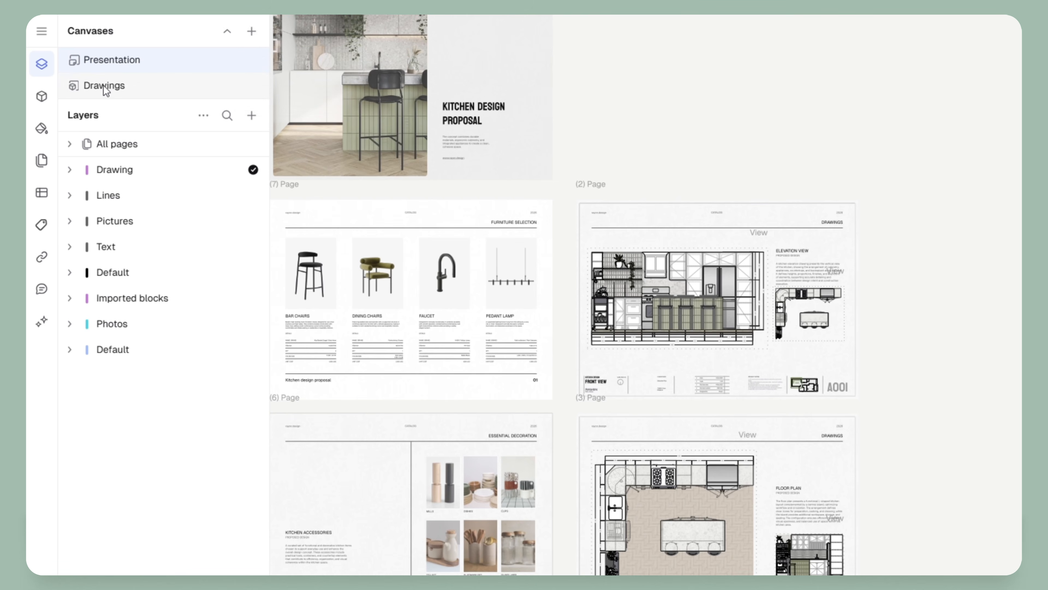
Switch to the Drawings canvas and bring the kitchen drawings closer
{"action": "left_click", "coordinate": [103, 85]}
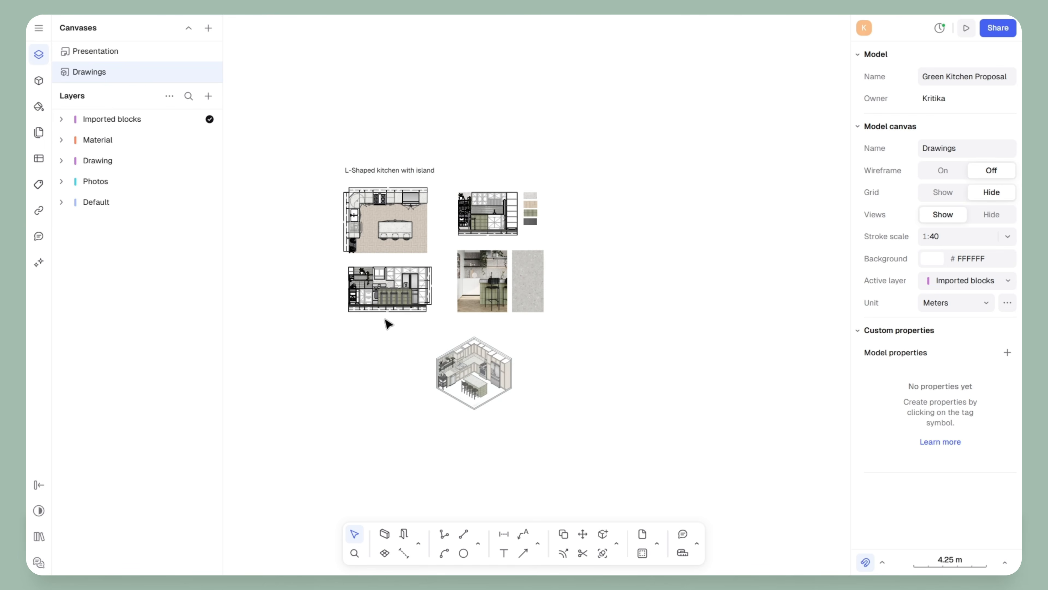
{"action": "scroll", "coordinate": [394, 268], "scroll_direction": "up", "scroll_amount": 5}
{"action": "middle_click_drag", "start_coordinate": [397, 240], "coordinate": [451, 280]}
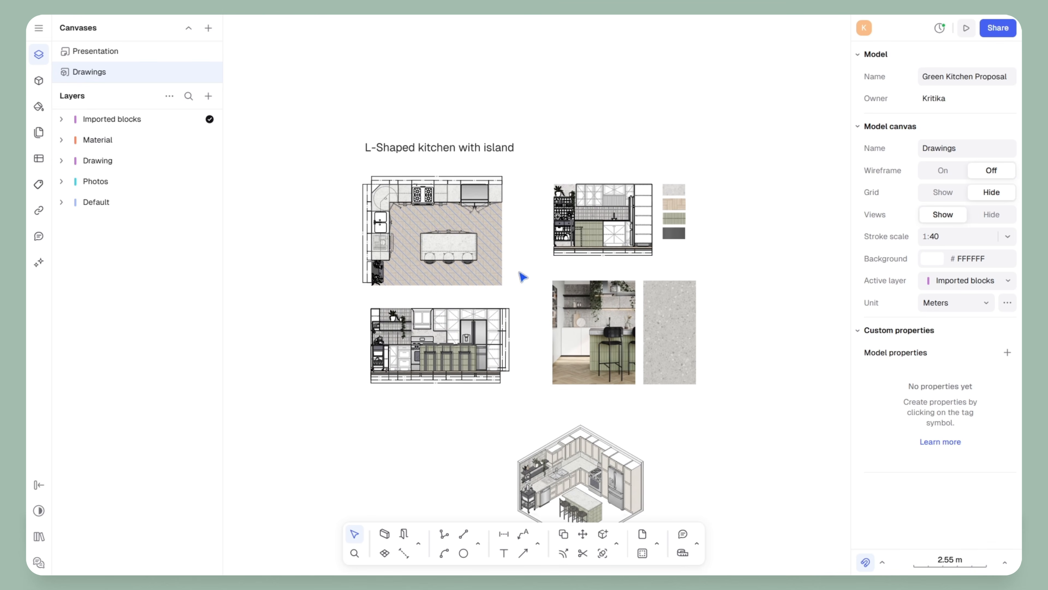
{"action": "scroll", "coordinate": [481, 365], "scroll_direction": "up", "scroll_amount": 10}
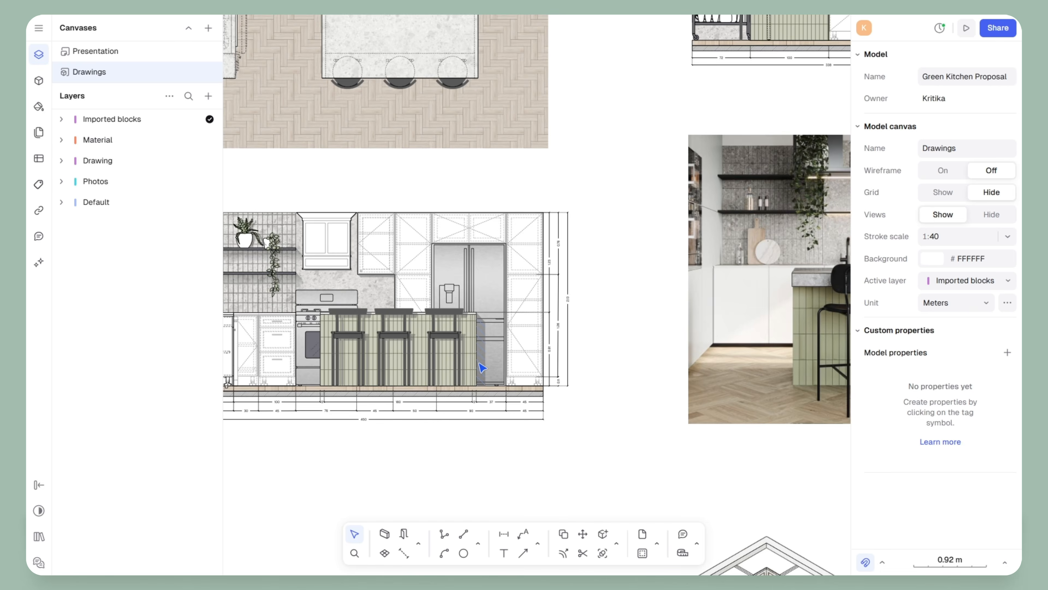
{"action": "scroll", "coordinate": [482, 367], "scroll_direction": "down", "scroll_amount": 10}
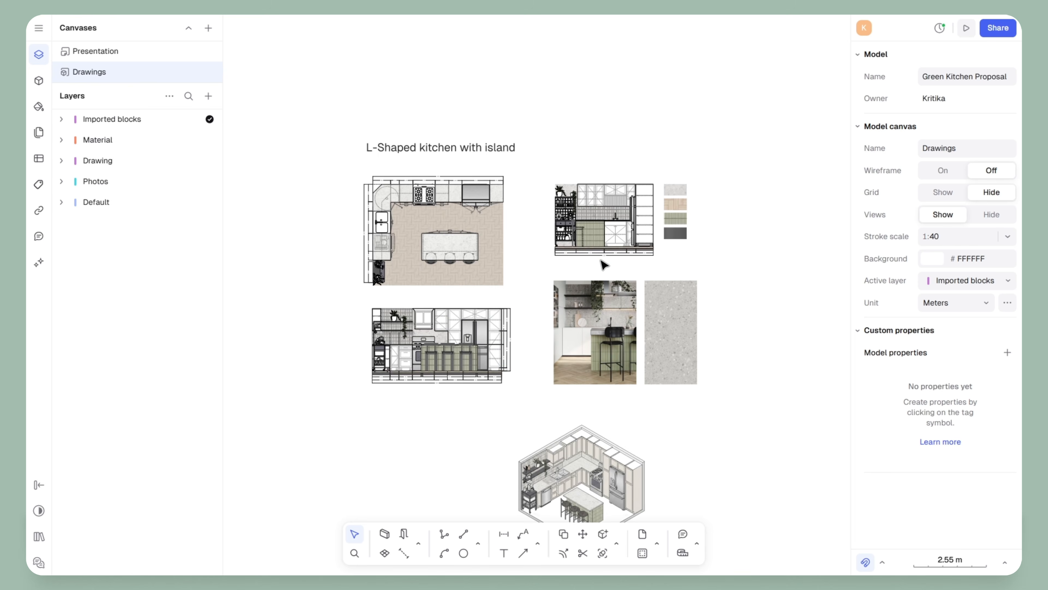
Glance at the Presentation canvas, then return to Drawings and centre the L-shaped kitchen plan
{"action": "left_click", "coordinate": [98, 52]}
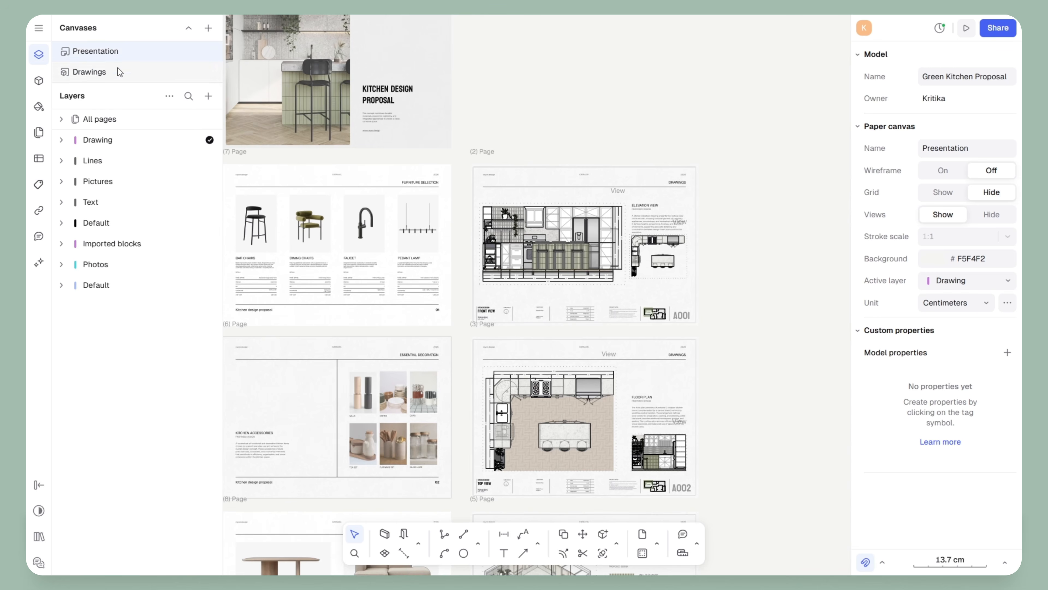
{"action": "middle_click_drag", "start_coordinate": [381, 290], "coordinate": [453, 282]}
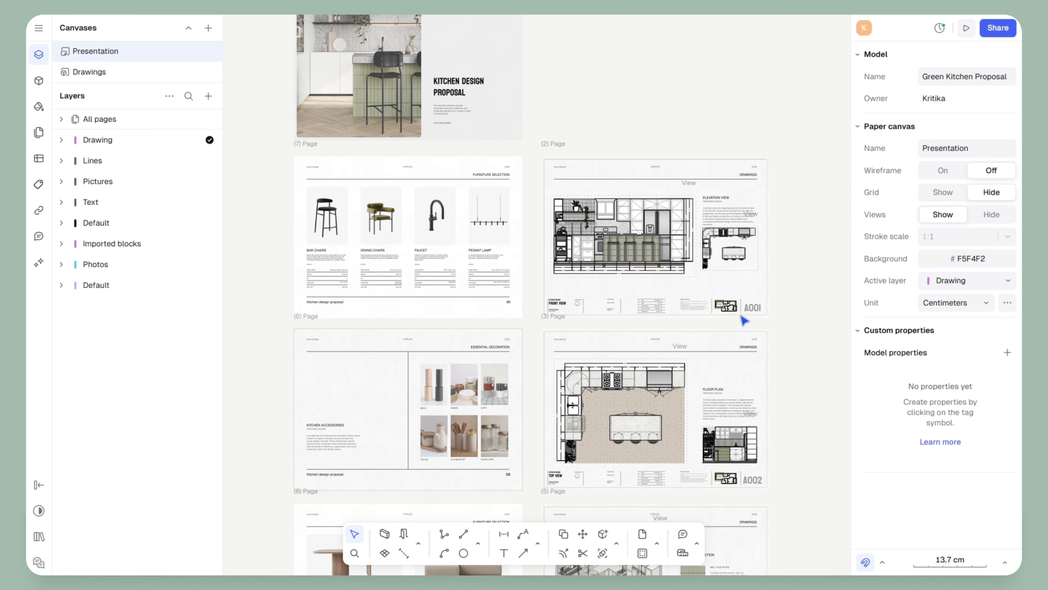
{"action": "scroll", "coordinate": [634, 471], "scroll_direction": "down", "scroll_amount": 5}
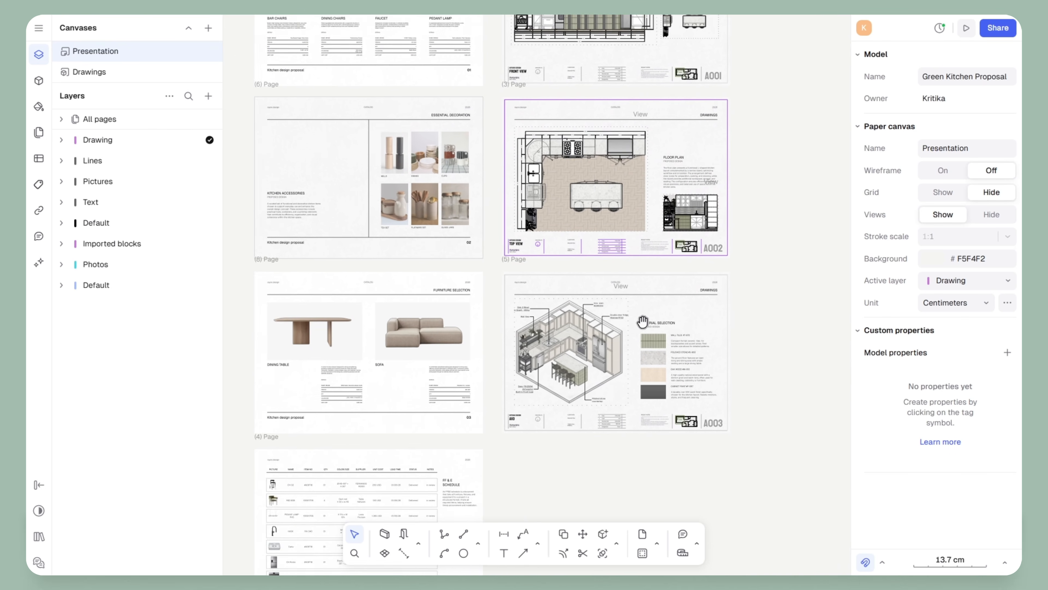
{"action": "scroll", "coordinate": [643, 321], "scroll_direction": "up", "scroll_amount": 2}
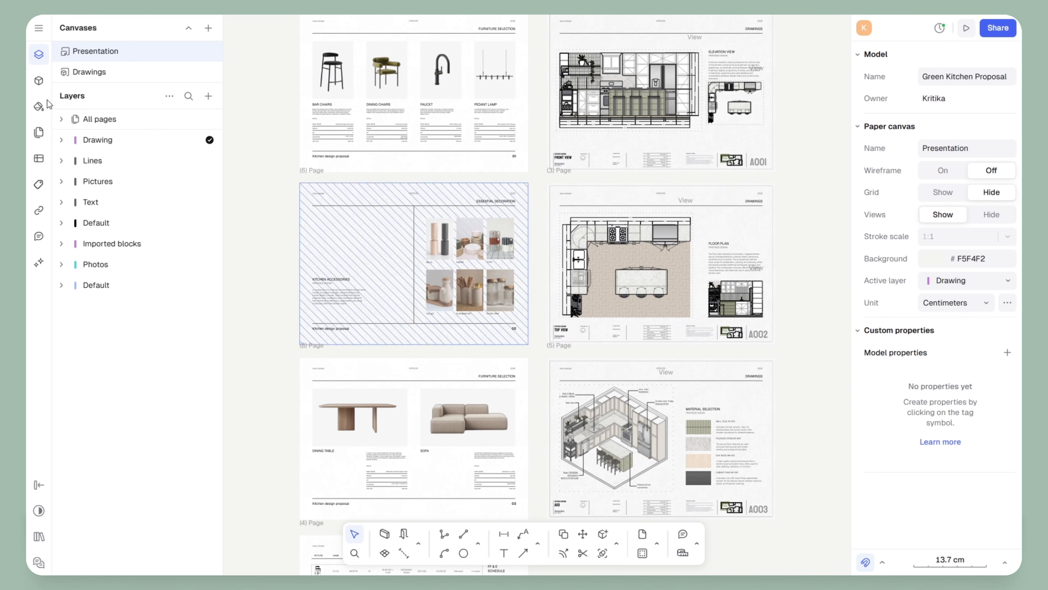
{"action": "left_click", "coordinate": [82, 73]}
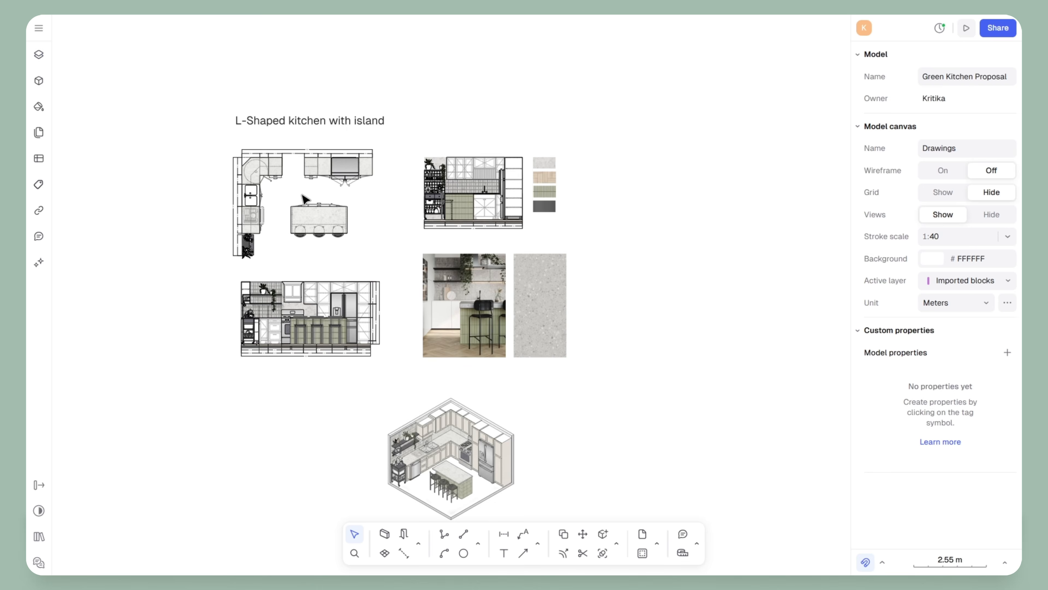
{"action": "scroll", "coordinate": [272, 179], "scroll_direction": "up", "scroll_amount": 8}
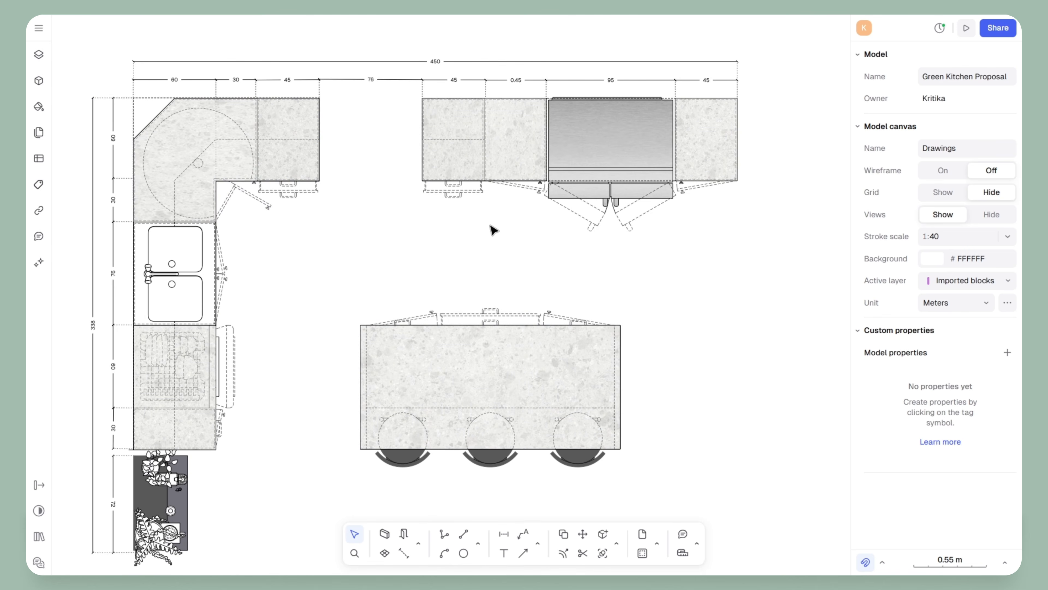
{"action": "middle_click_drag", "start_coordinate": [481, 305], "coordinate": [503, 260]}
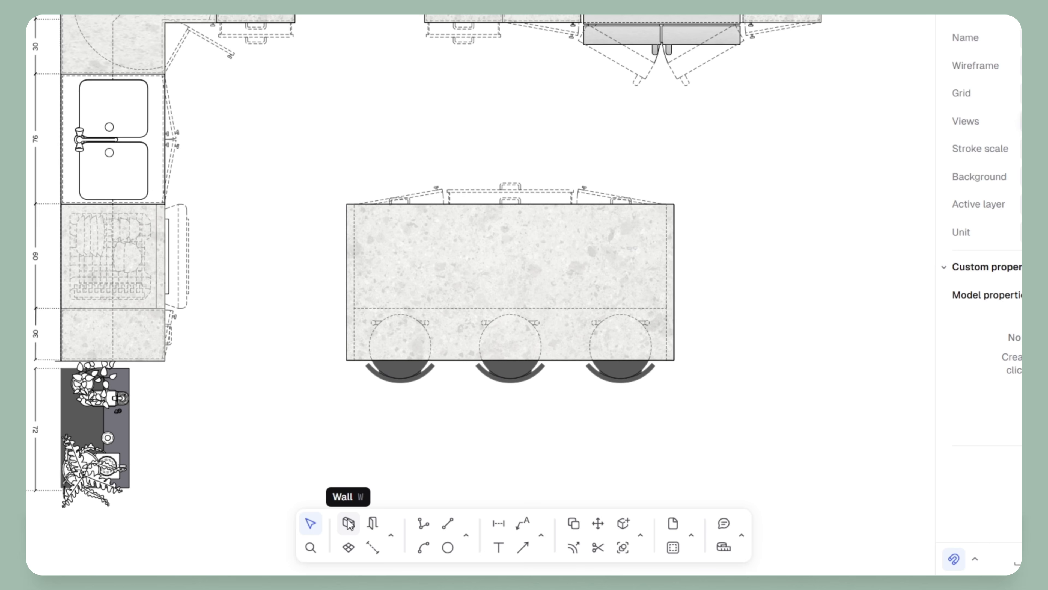
Start a zone over the kitchen plan, placing the first corners at the cabinet corners
{"action": "left_click", "coordinate": [349, 549]}
{"action": "left_click", "coordinate": [62, 488]}
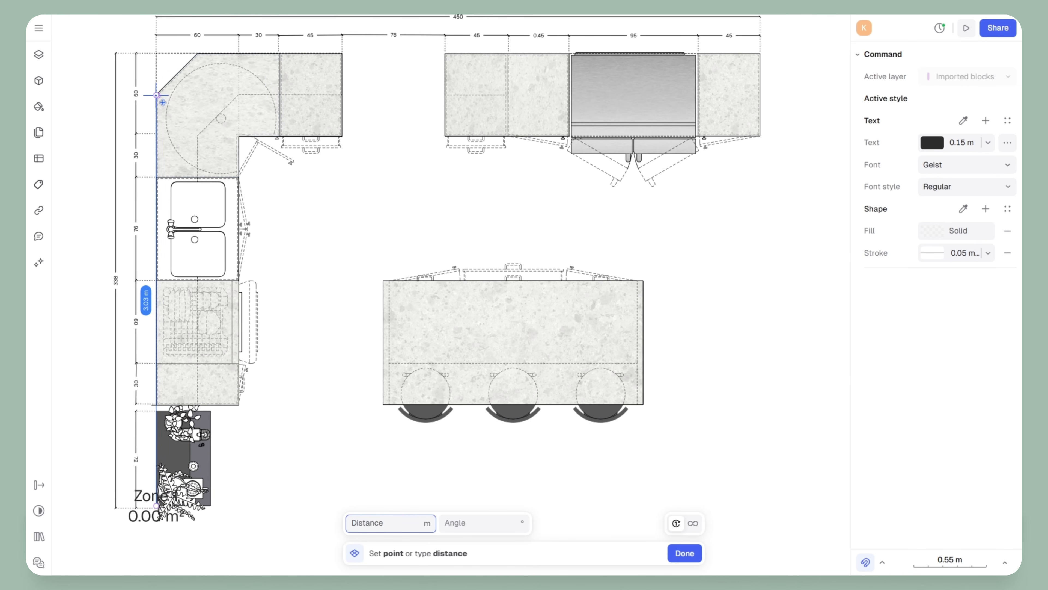
{"action": "scroll", "coordinate": [157, 95], "scroll_direction": "up", "scroll_amount": 10}
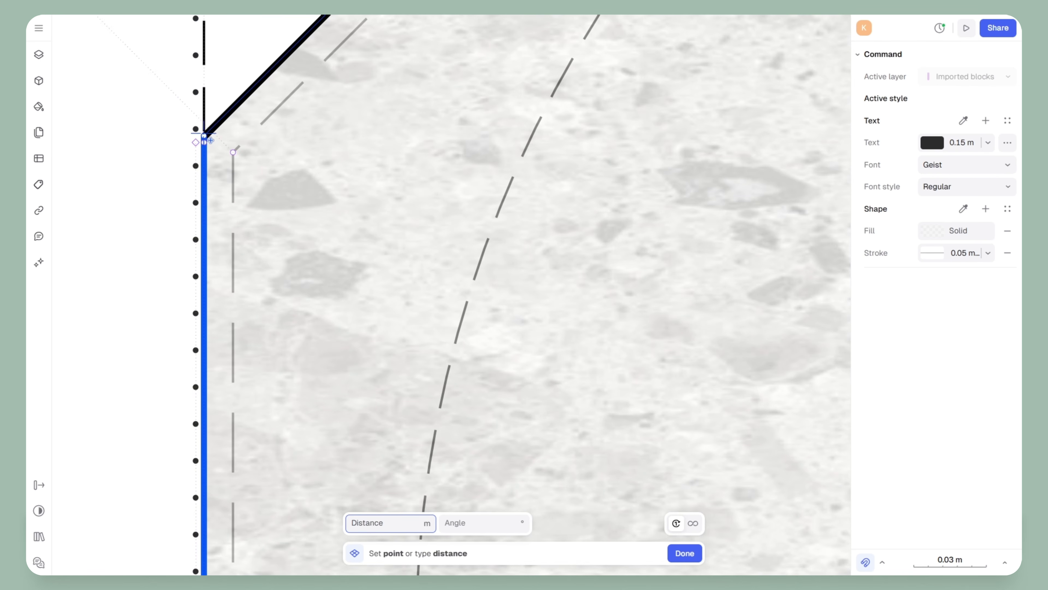
{"action": "left_click", "coordinate": [204, 136]}
{"action": "scroll", "coordinate": [140, 273], "scroll_direction": "down", "scroll_amount": 10}
{"action": "scroll", "coordinate": [206, 241], "scroll_direction": "up", "scroll_amount": 10}
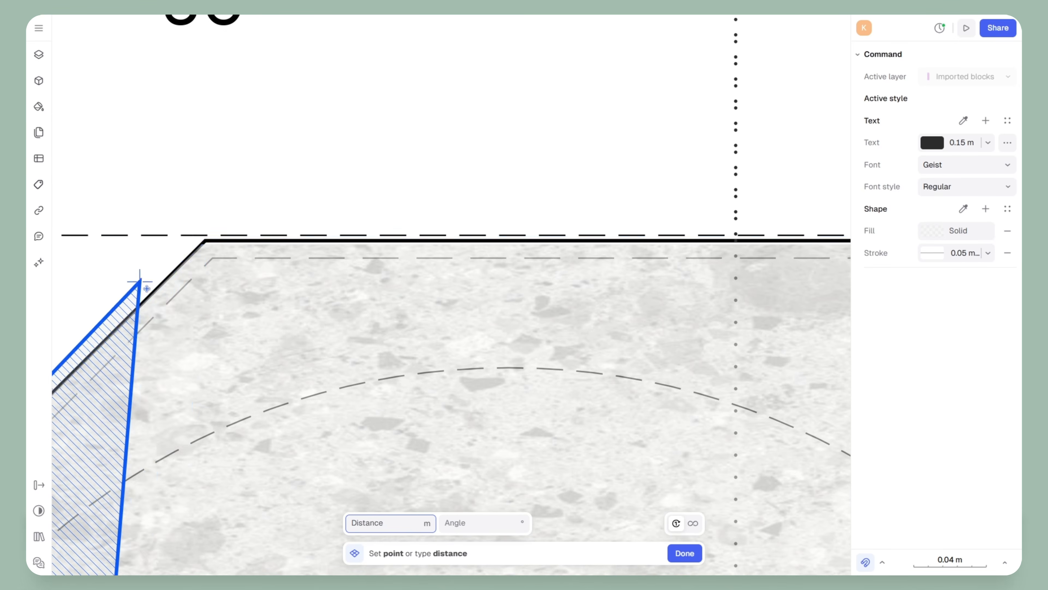
{"action": "left_click", "coordinate": [205, 239]}
Place the remaining corners and close Zone 1 at 4.46 × 3.34 m, 14.85 m²
{"action": "scroll", "coordinate": [337, 210], "scroll_direction": "down", "scroll_amount": 10}
{"action": "scroll", "coordinate": [532, 192], "scroll_direction": "up", "scroll_amount": 10}
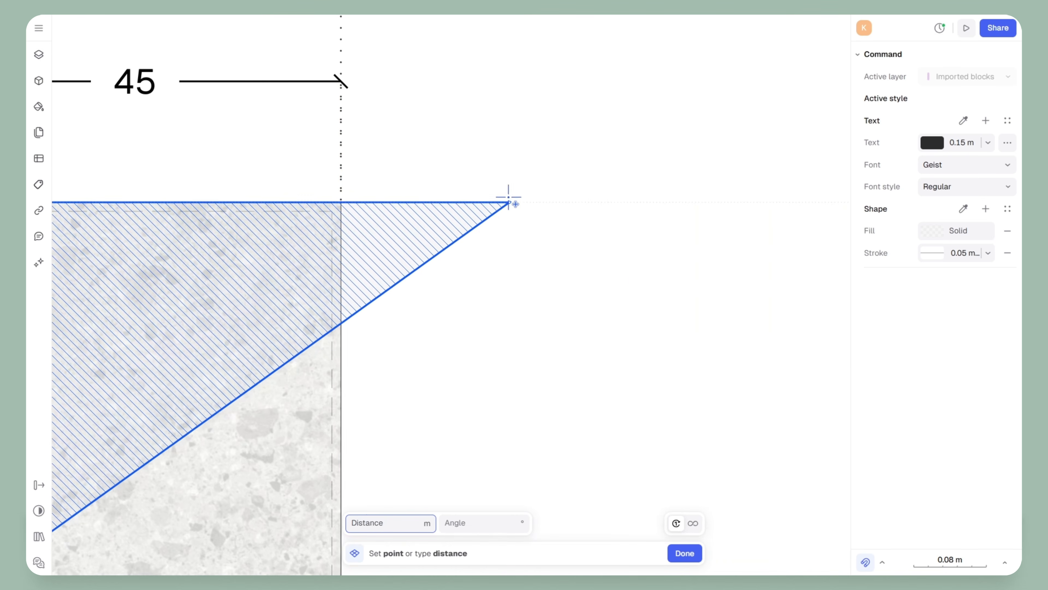
{"action": "left_click", "coordinate": [341, 203]}
{"action": "scroll", "coordinate": [444, 117], "scroll_direction": "down", "scroll_amount": 10}
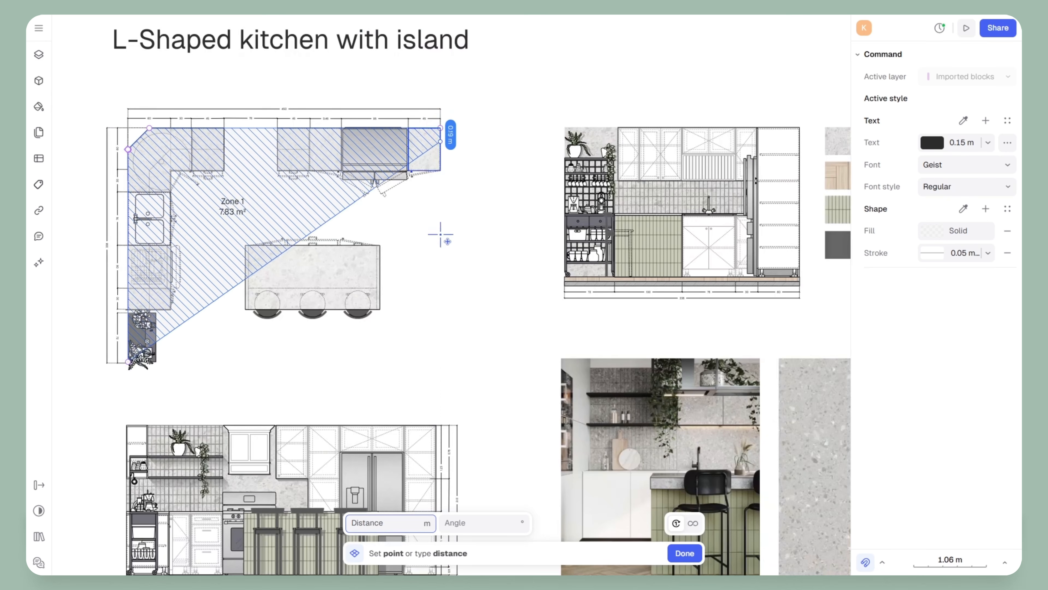
{"action": "left_click", "coordinate": [441, 361]}
{"action": "scroll", "coordinate": [152, 365], "scroll_direction": "up", "scroll_amount": 10}
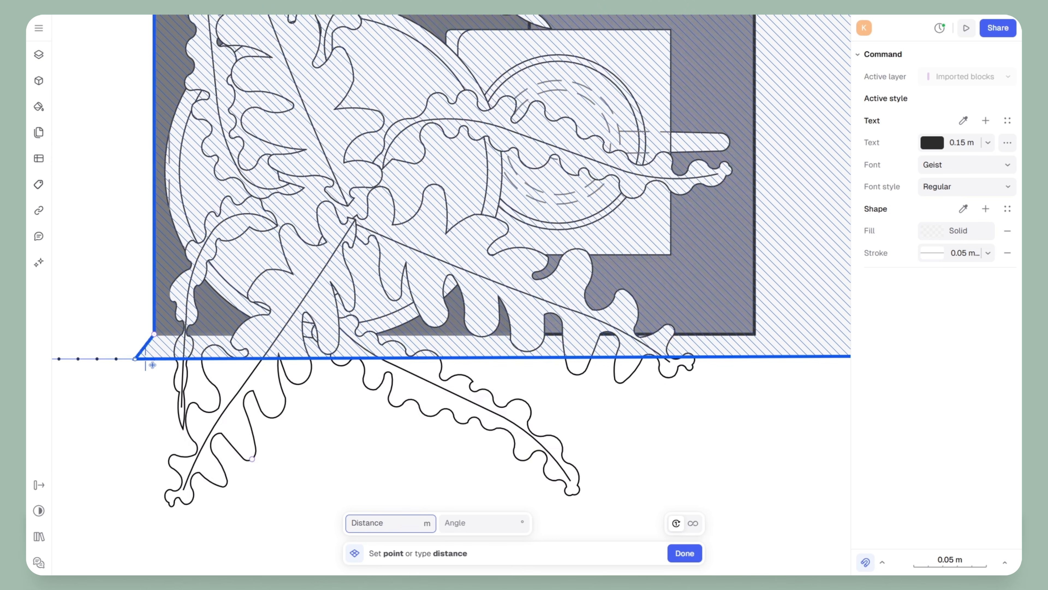
{"action": "left_click", "coordinate": [154, 333]}
{"action": "scroll", "coordinate": [309, 386], "scroll_direction": "down", "scroll_amount": 10}
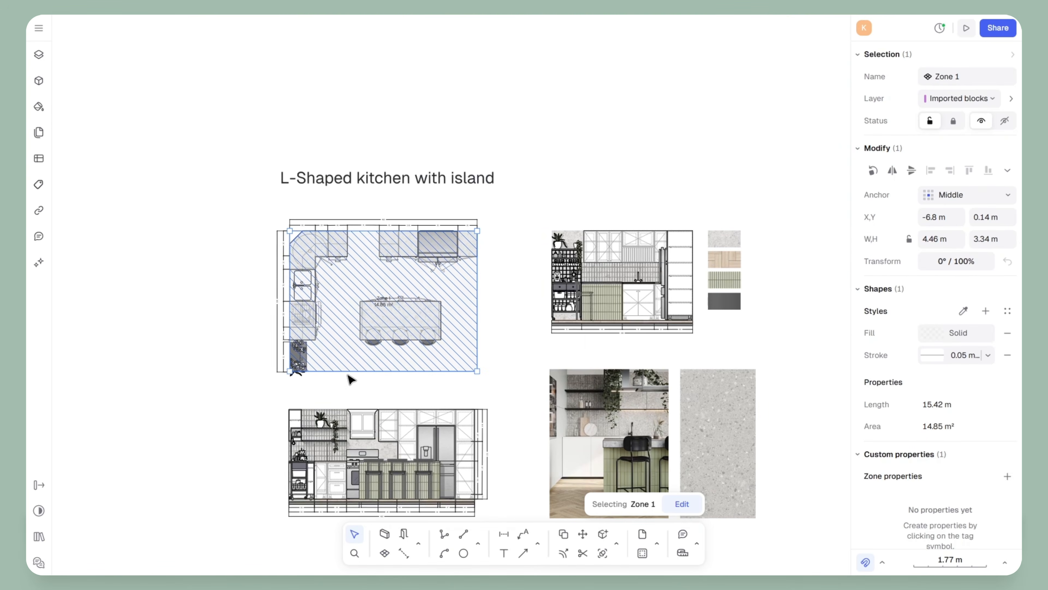
Change Zone 1's fill to the Herringbone.png wood texture at 100% opacity
{"action": "scroll", "coordinate": [622, 314], "scroll_direction": "up", "scroll_amount": 5}
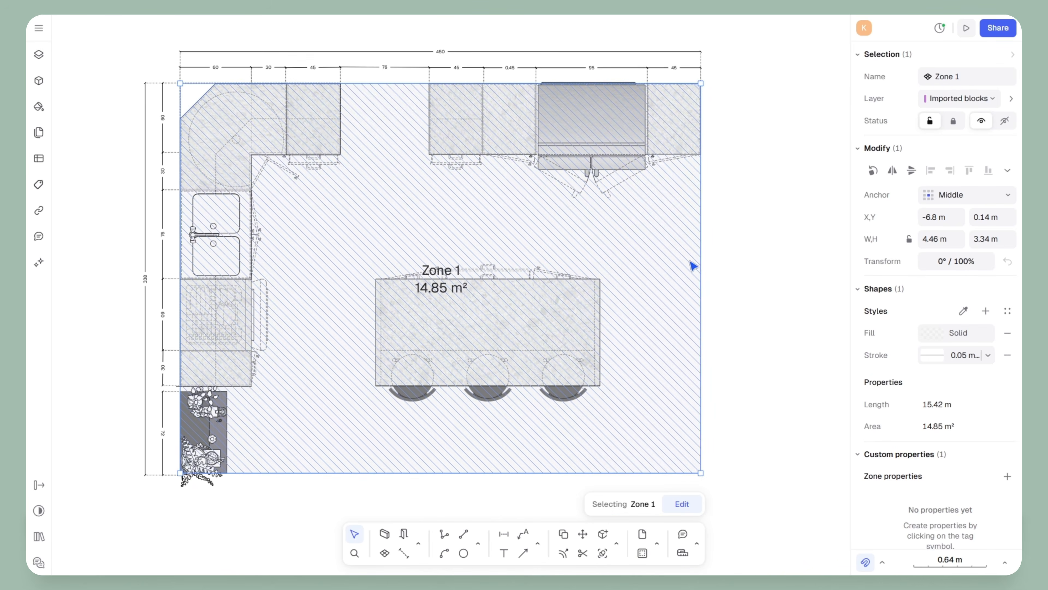
{"action": "left_click", "coordinate": [931, 333]}
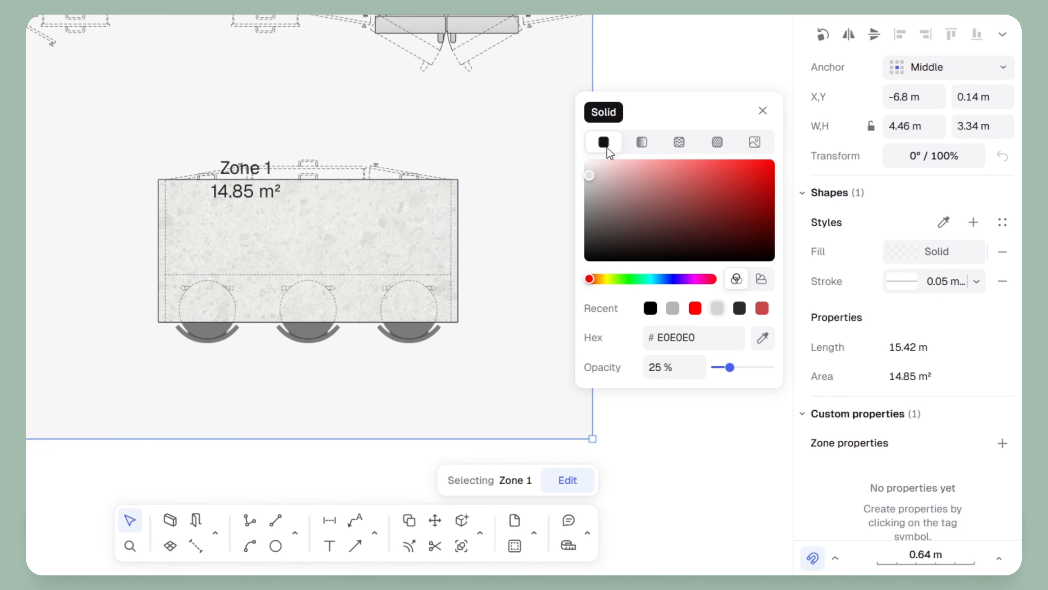
{"action": "left_click", "coordinate": [678, 142]}
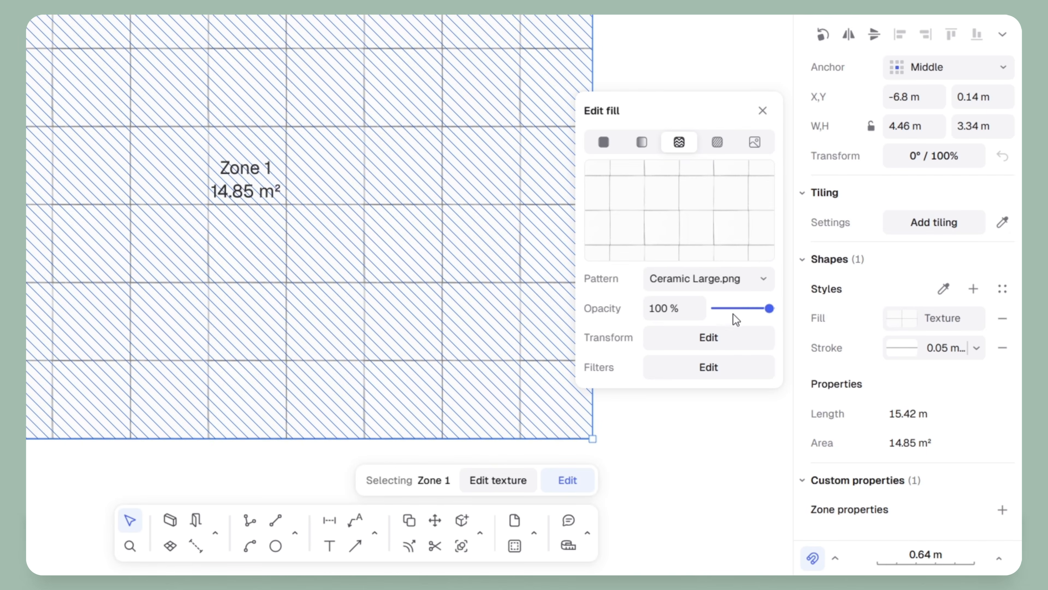
{"action": "left_click", "coordinate": [764, 278]}
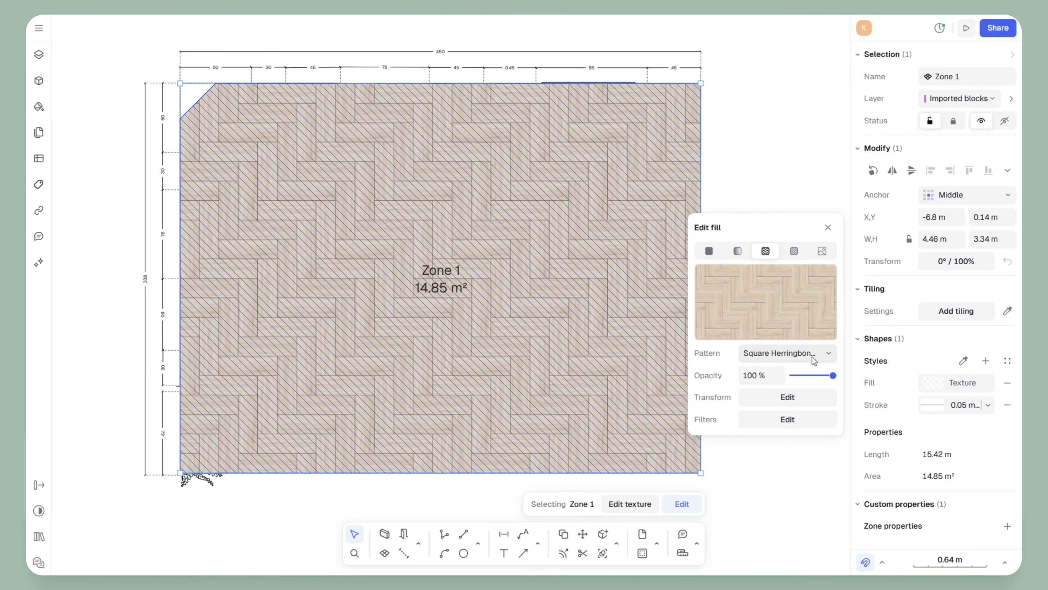
{"action": "left_click", "coordinate": [745, 287]}
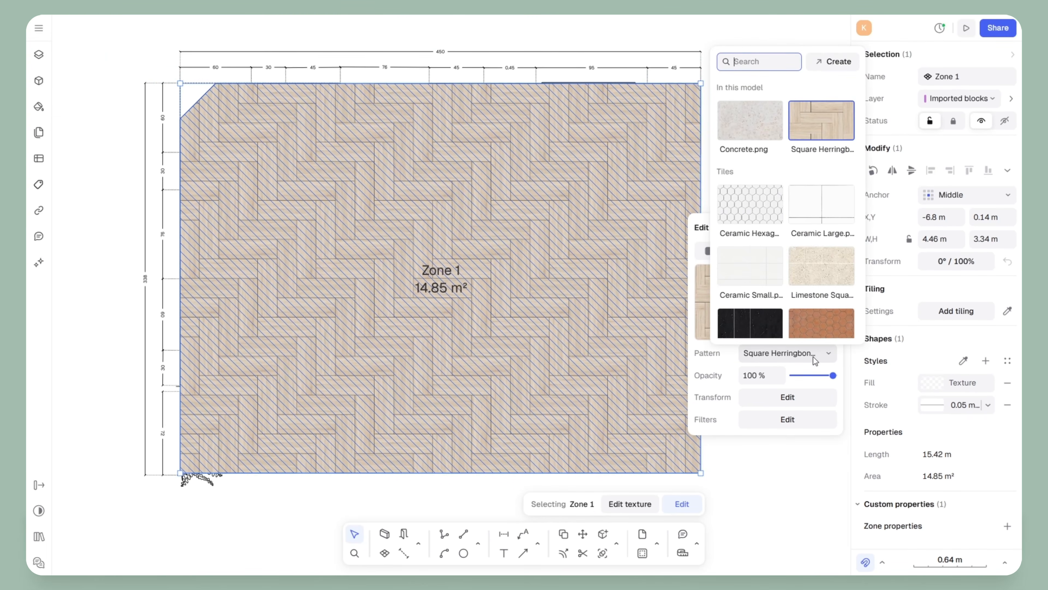
{"action": "scroll", "coordinate": [791, 289], "scroll_direction": "down", "scroll_amount": 10}
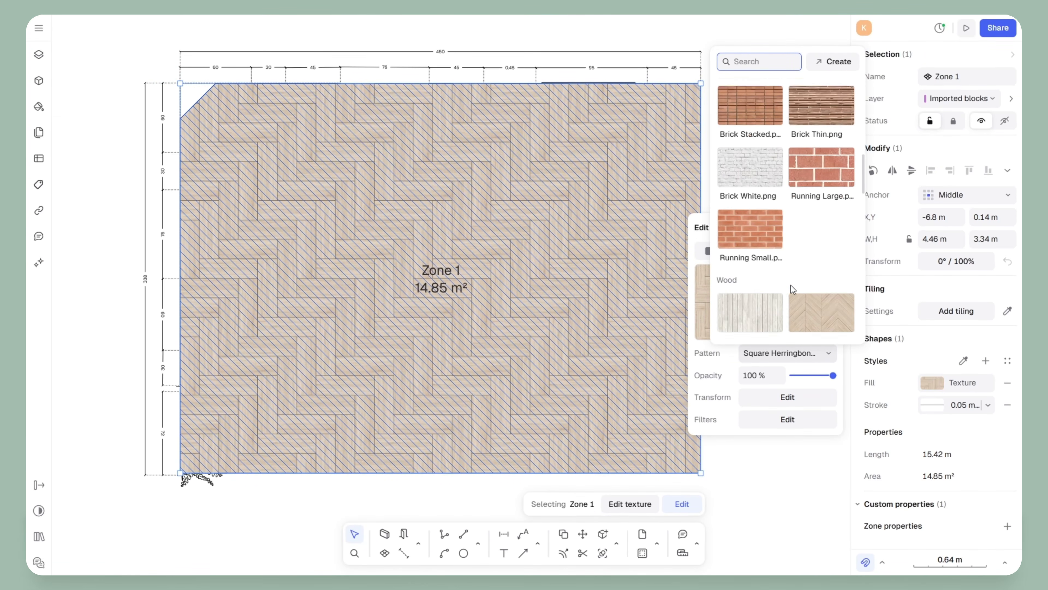
{"action": "scroll", "coordinate": [829, 284], "scroll_direction": "down", "scroll_amount": 3}
{"action": "left_click", "coordinate": [745, 219]}
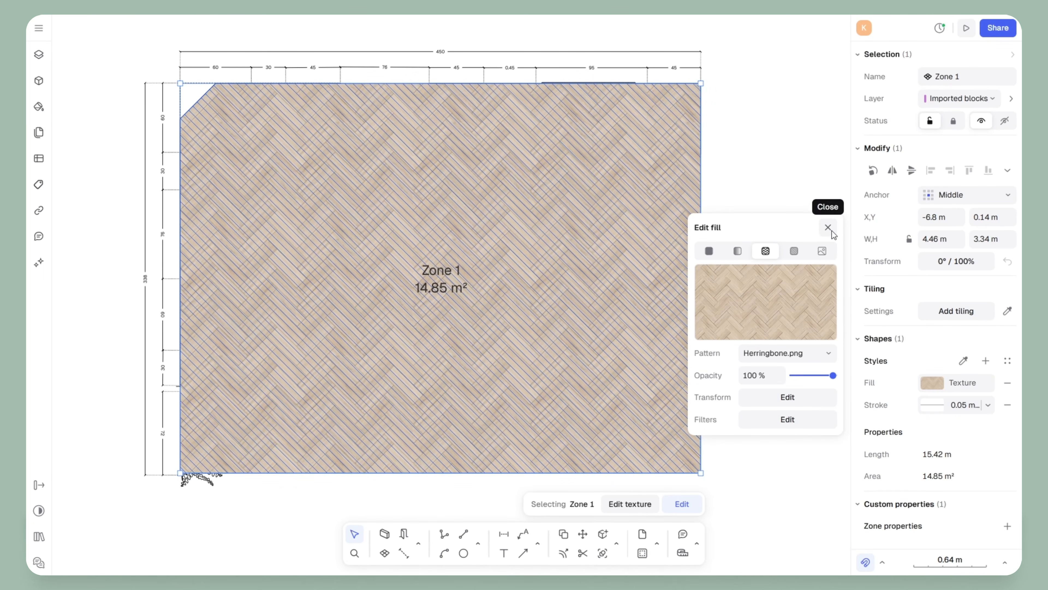
{"action": "left_click", "coordinate": [828, 227]}
Move Zone 1 from Imported blocks into the Default layer and deselect it
{"action": "left_click", "coordinate": [39, 54]}
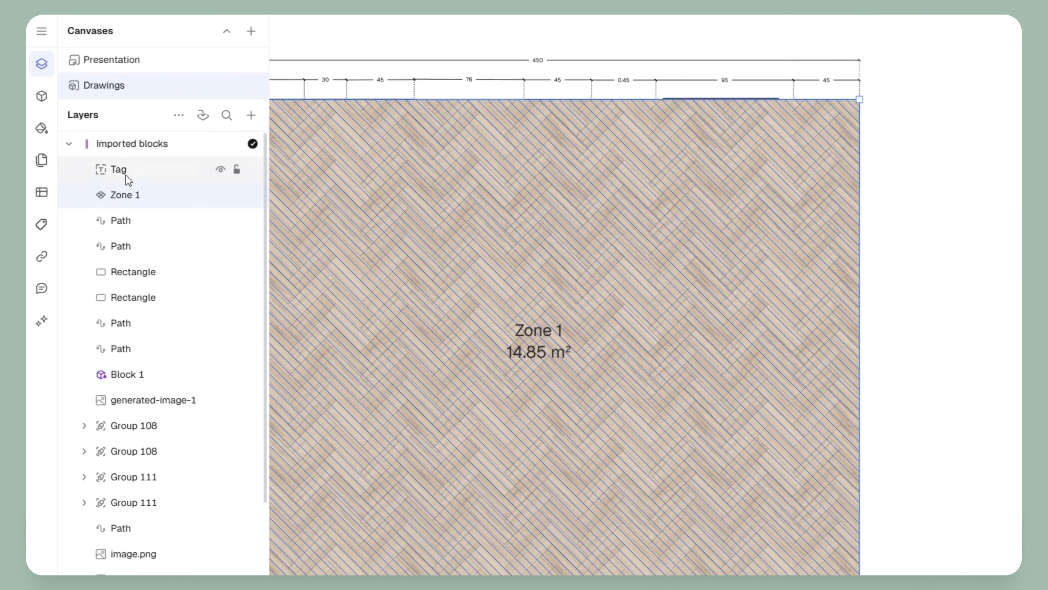
{"action": "left_click_drag", "start_coordinate": [135, 200], "coordinate": [195, 572]}
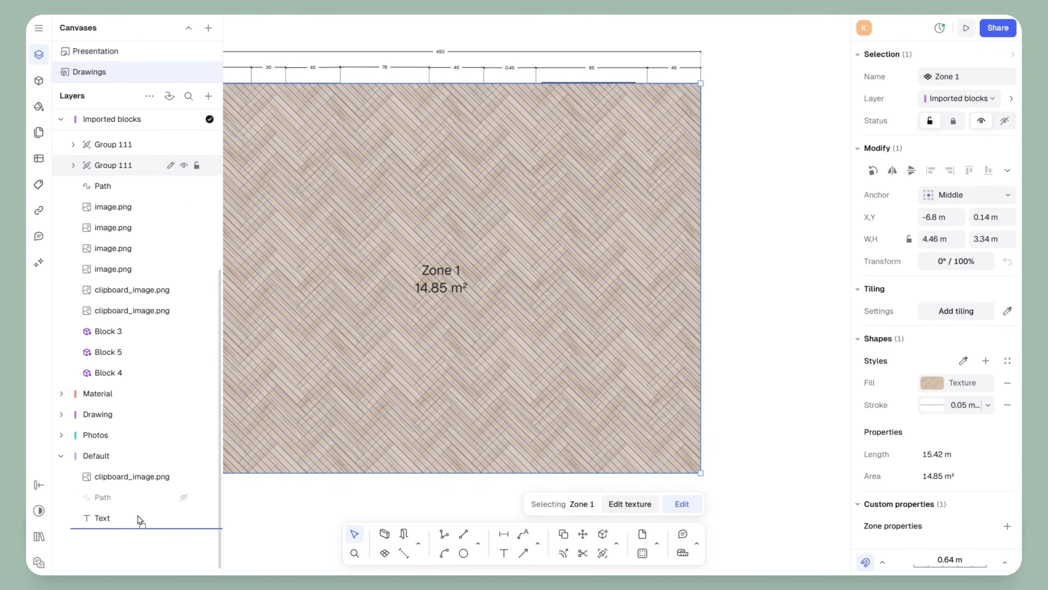
{"action": "left_click_drag", "start_coordinate": [141, 521], "coordinate": [118, 490]}
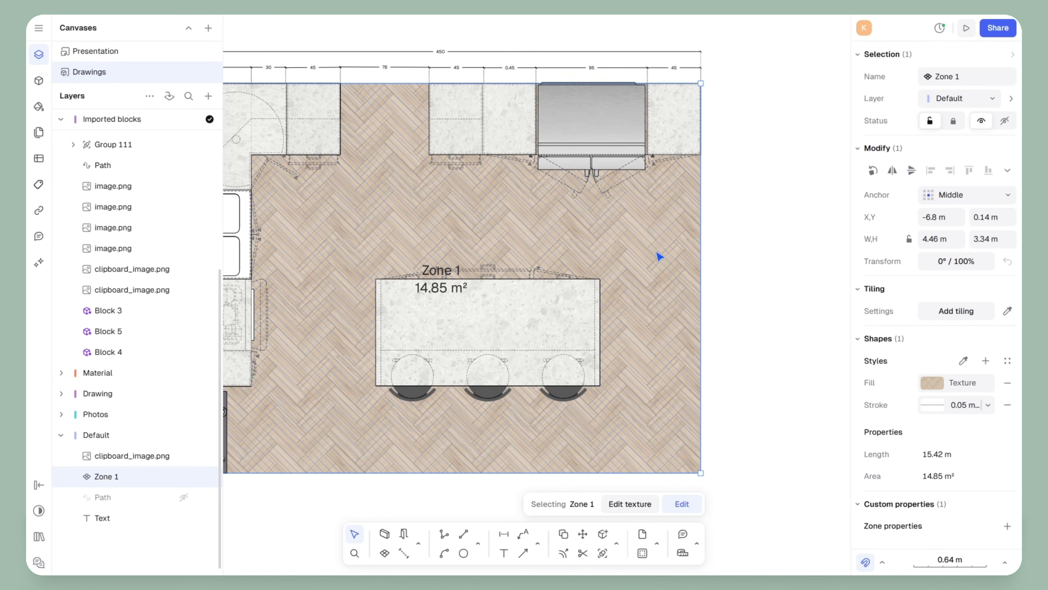
{"action": "left_click", "coordinate": [747, 212]}
Collapse Group 111 and the Default layer, then select the Imported blocks layer
{"action": "left_click", "coordinate": [70, 141]}
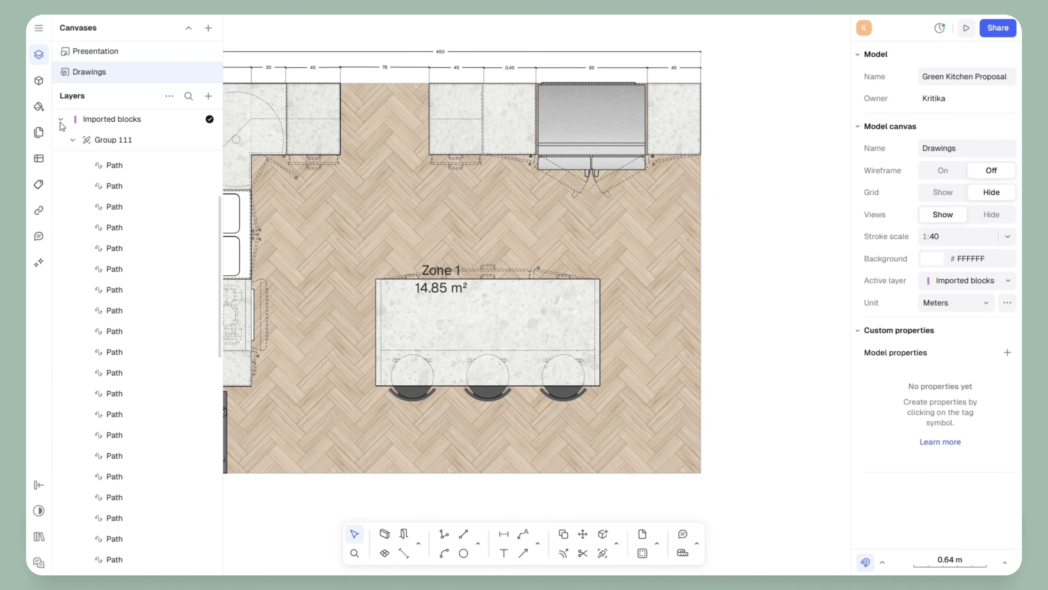
{"action": "left_click", "coordinate": [73, 140]}
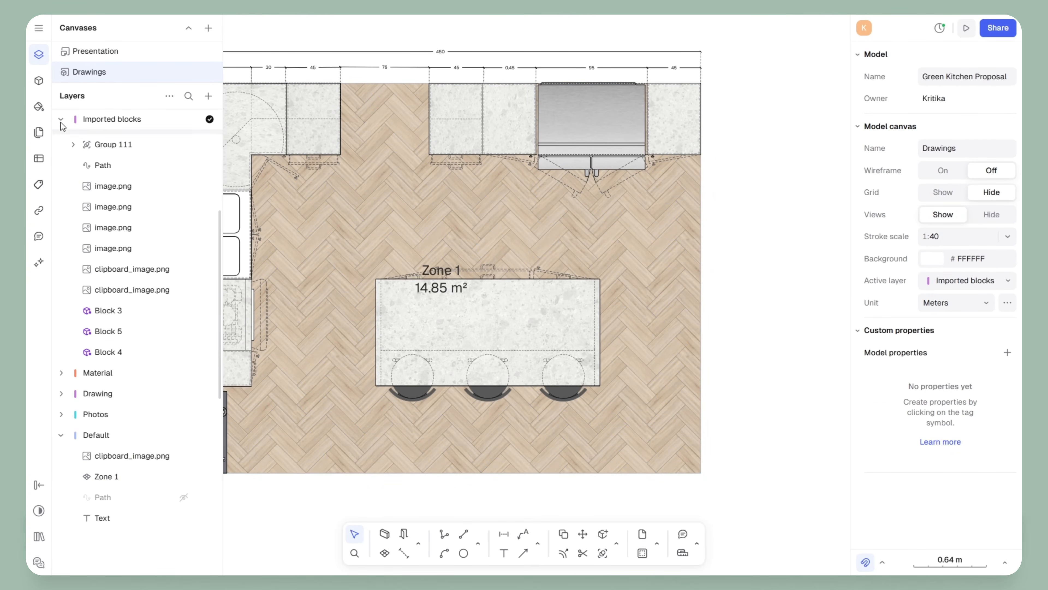
{"action": "left_click", "coordinate": [61, 435]}
{"action": "scroll", "coordinate": [707, 238], "scroll_direction": "down", "scroll_amount": 5}
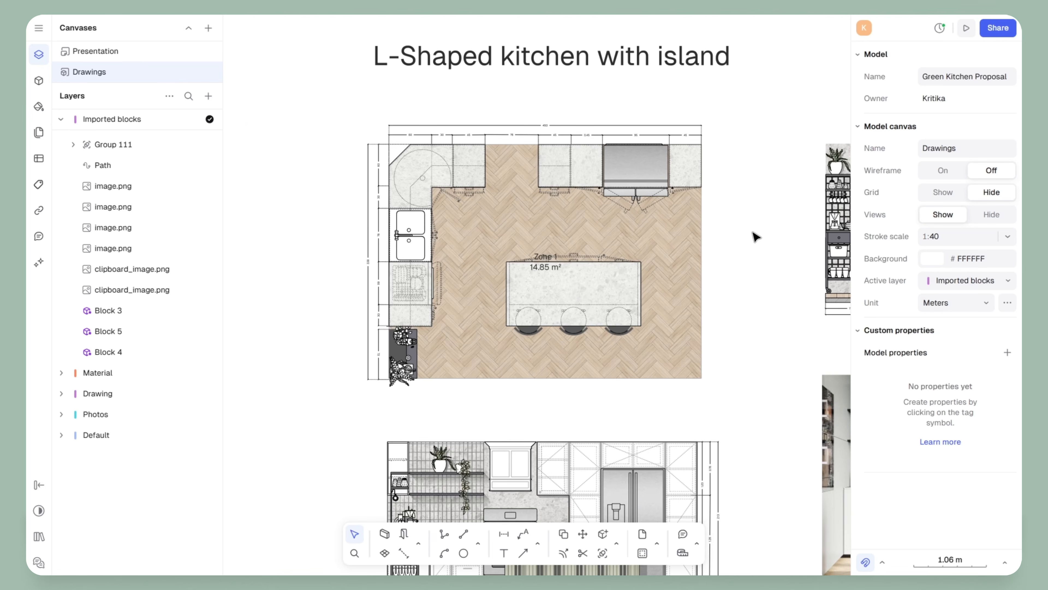
{"action": "scroll", "coordinate": [635, 238], "scroll_direction": "up", "scroll_amount": 5}
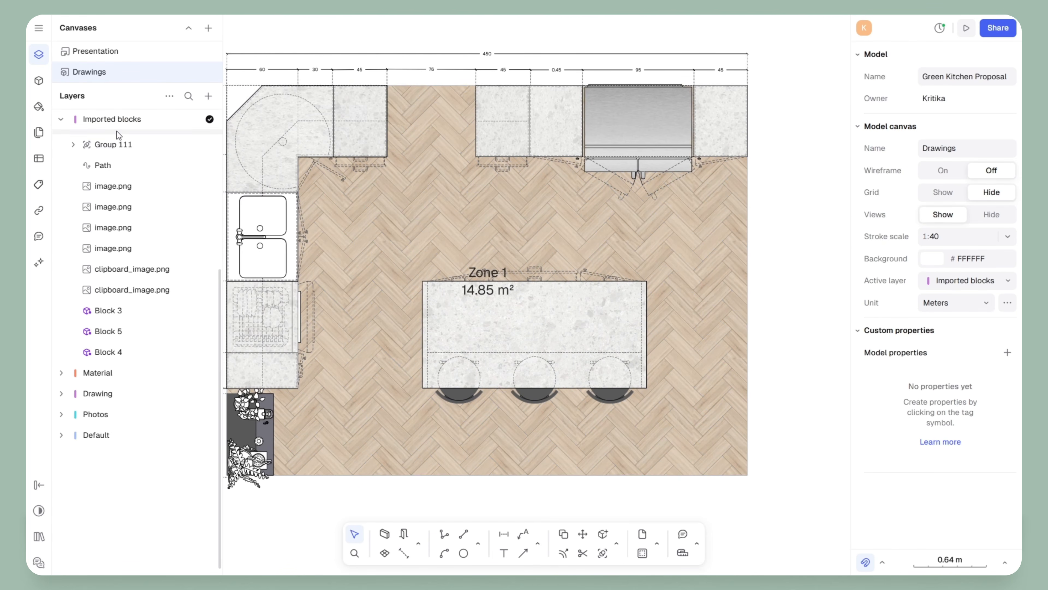
{"action": "left_click", "coordinate": [119, 121]}
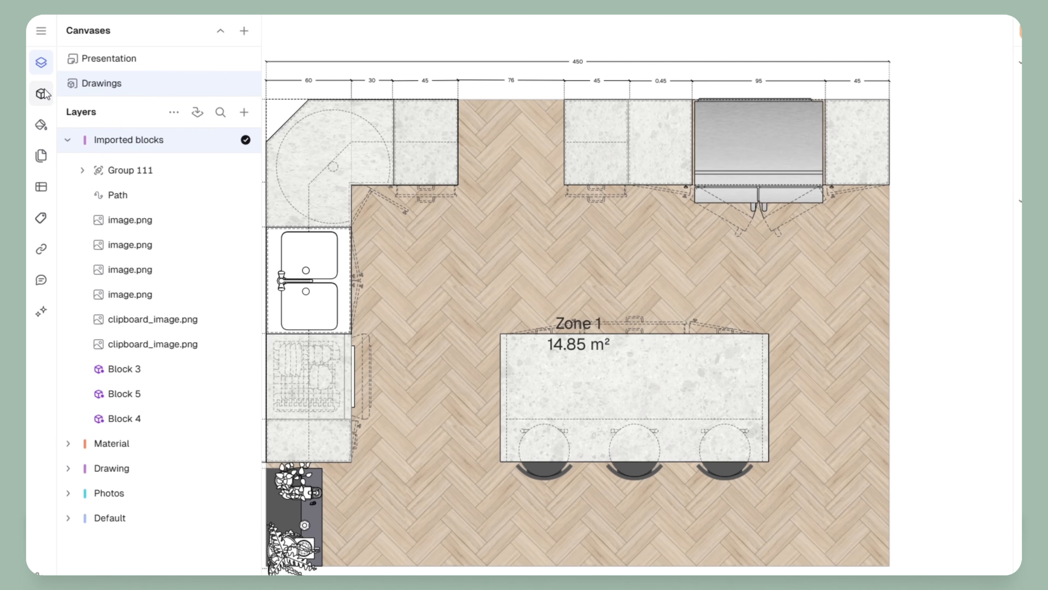
Open the Kitchen basics - 3 views collection from the Blocks Libraries list
{"action": "left_click", "coordinate": [39, 82]}
{"action": "mouse_move", "coordinate": [161, 289]}
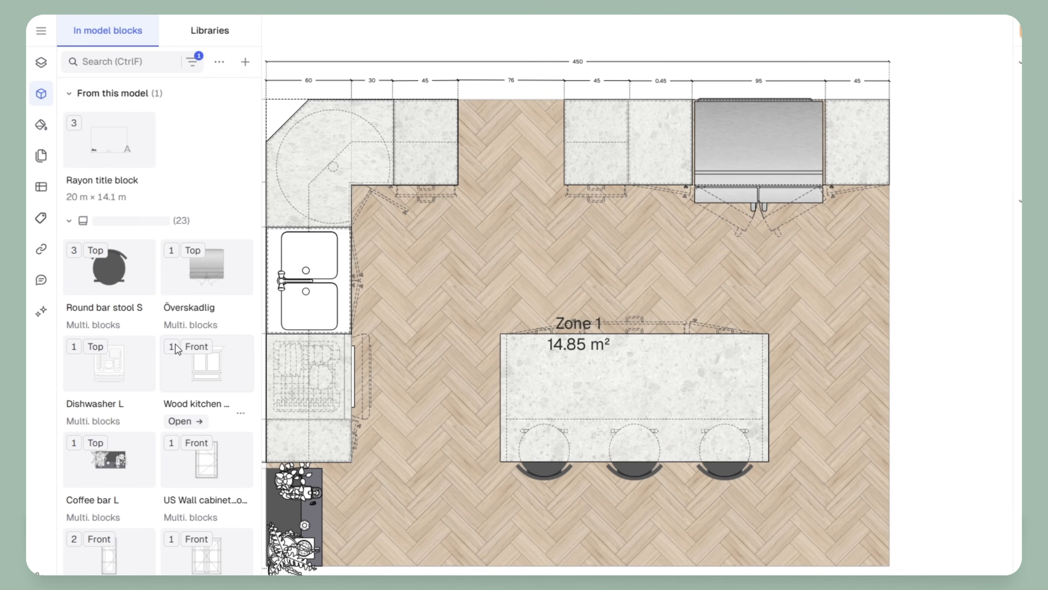
{"action": "scroll", "coordinate": [174, 331], "scroll_direction": "down", "scroll_amount": 10}
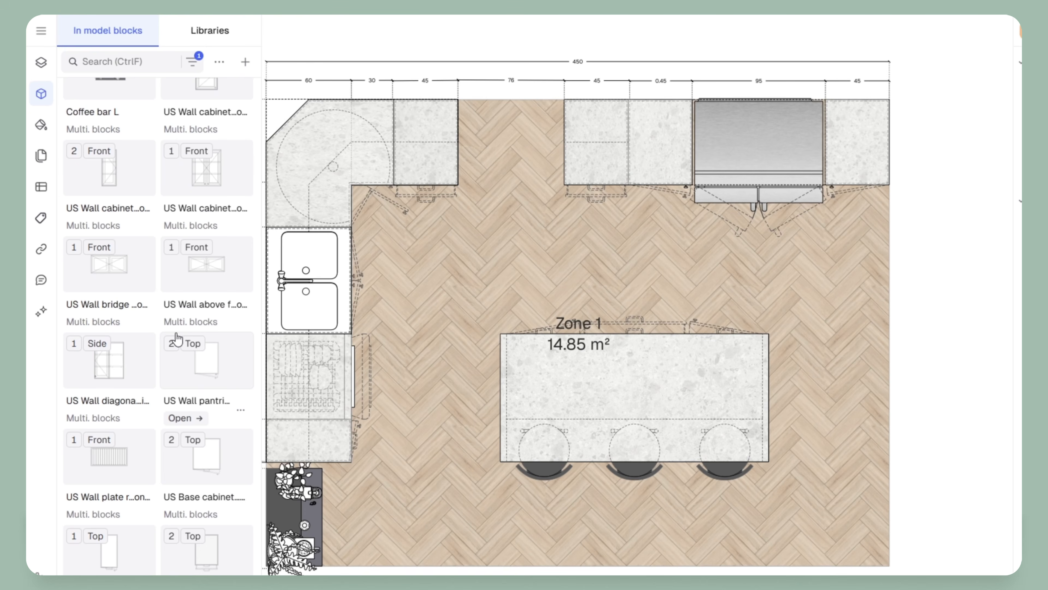
{"action": "scroll", "coordinate": [177, 338], "scroll_direction": "up", "scroll_amount": 10}
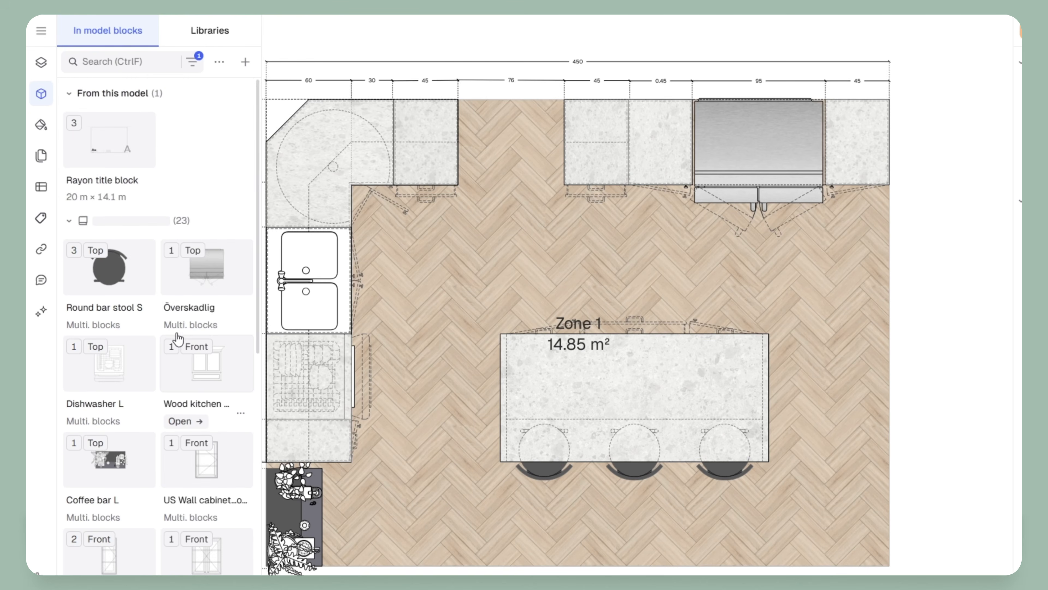
{"action": "left_click", "coordinate": [196, 33]}
{"action": "scroll", "coordinate": [112, 487], "scroll_direction": "down", "scroll_amount": 5}
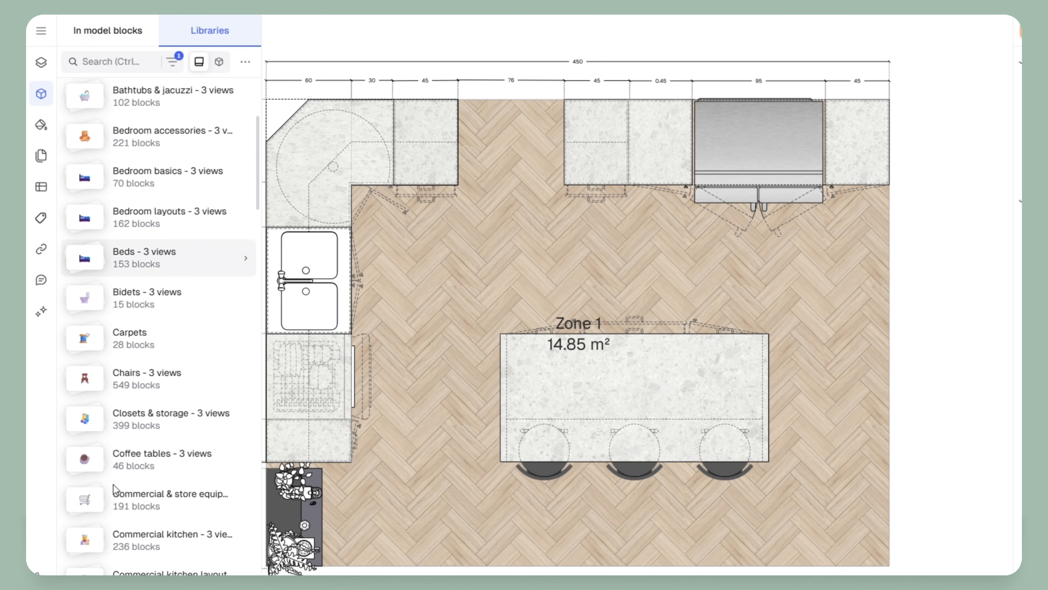
{"action": "scroll", "coordinate": [115, 489], "scroll_direction": "down", "scroll_amount": 12}
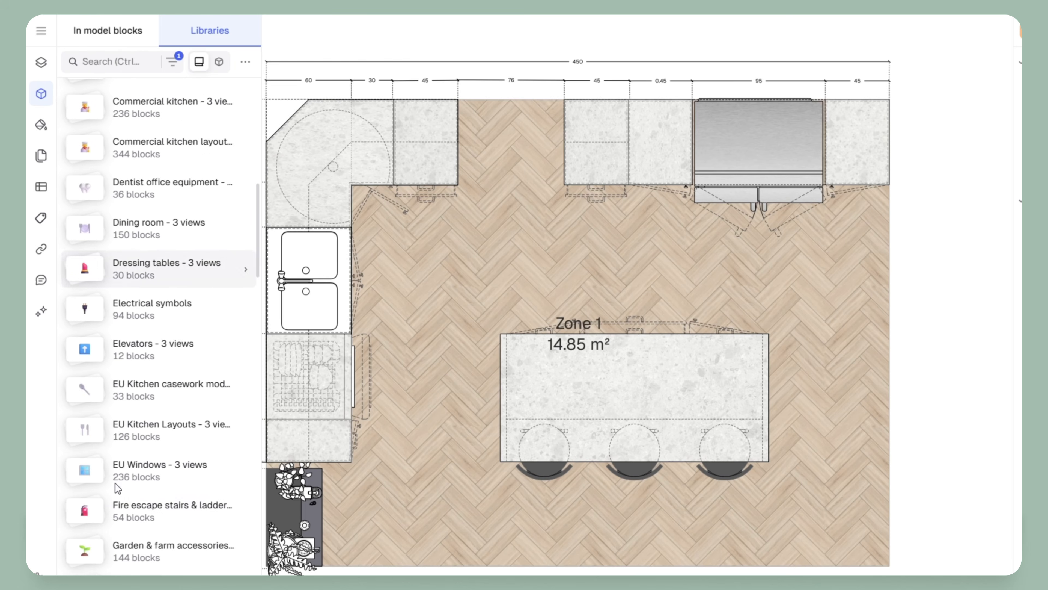
{"action": "scroll", "coordinate": [118, 487], "scroll_direction": "down", "scroll_amount": 10}
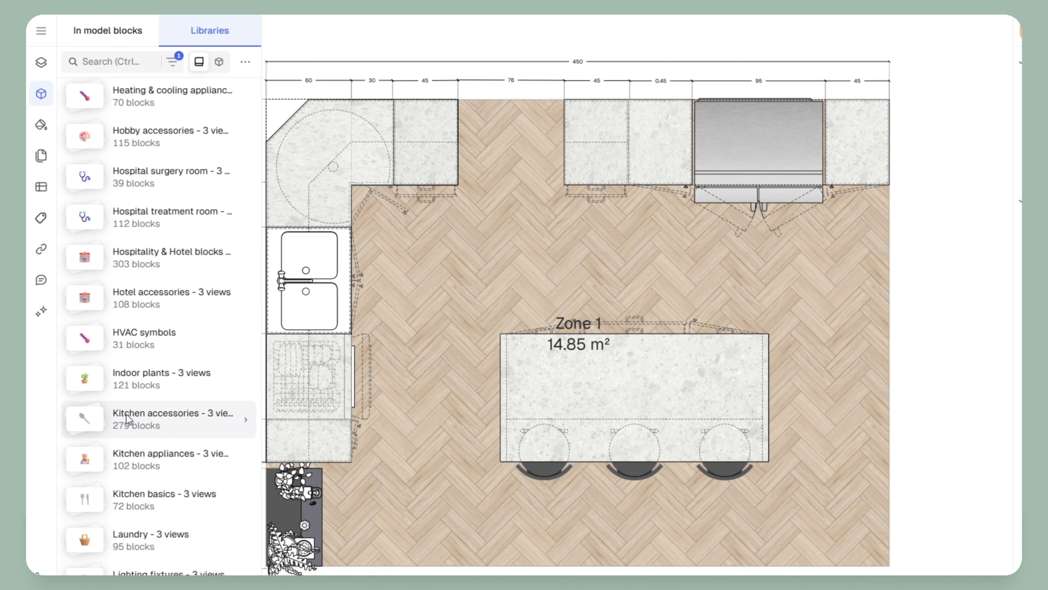
{"action": "scroll", "coordinate": [139, 437], "scroll_direction": "down", "scroll_amount": 5}
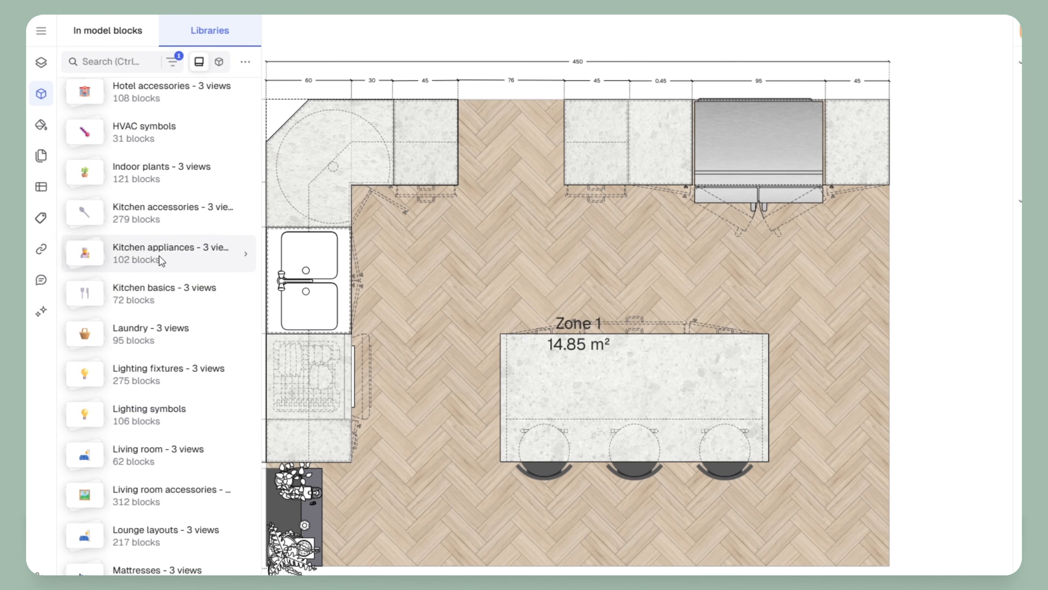
{"action": "left_click", "coordinate": [143, 304]}
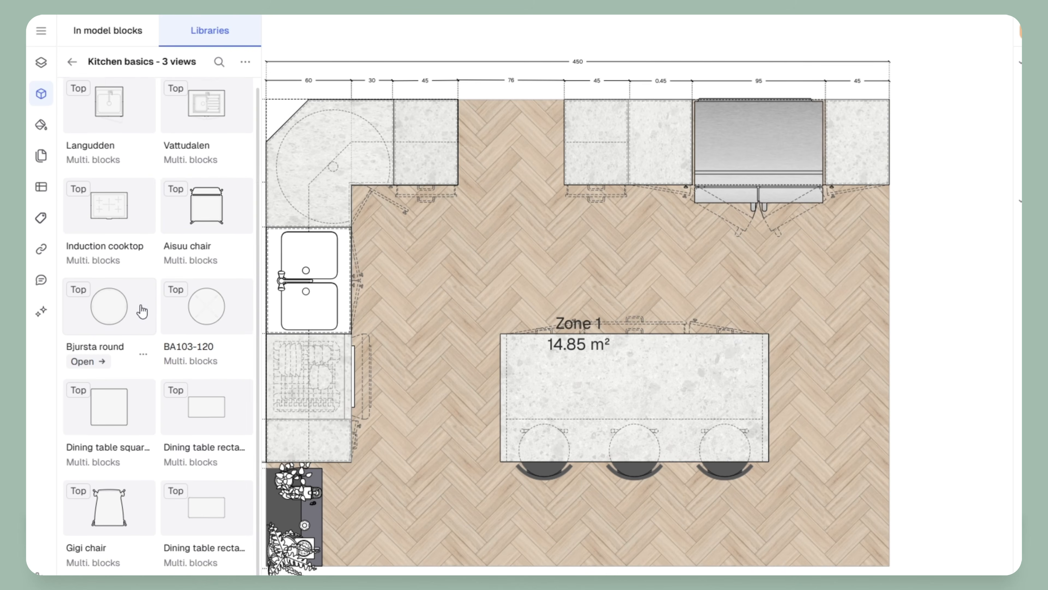
{"action": "scroll", "coordinate": [107, 322], "scroll_direction": "down", "scroll_amount": 3}
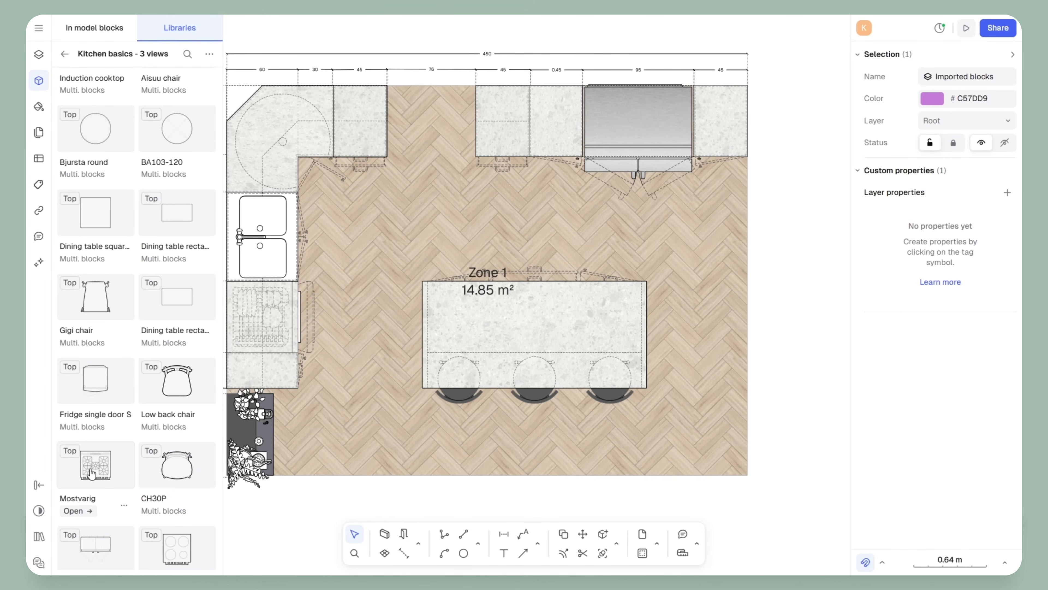
Place the Mostvarig cooktop block on the back counter
{"action": "left_click_drag", "start_coordinate": [92, 472], "coordinate": [441, 120]}
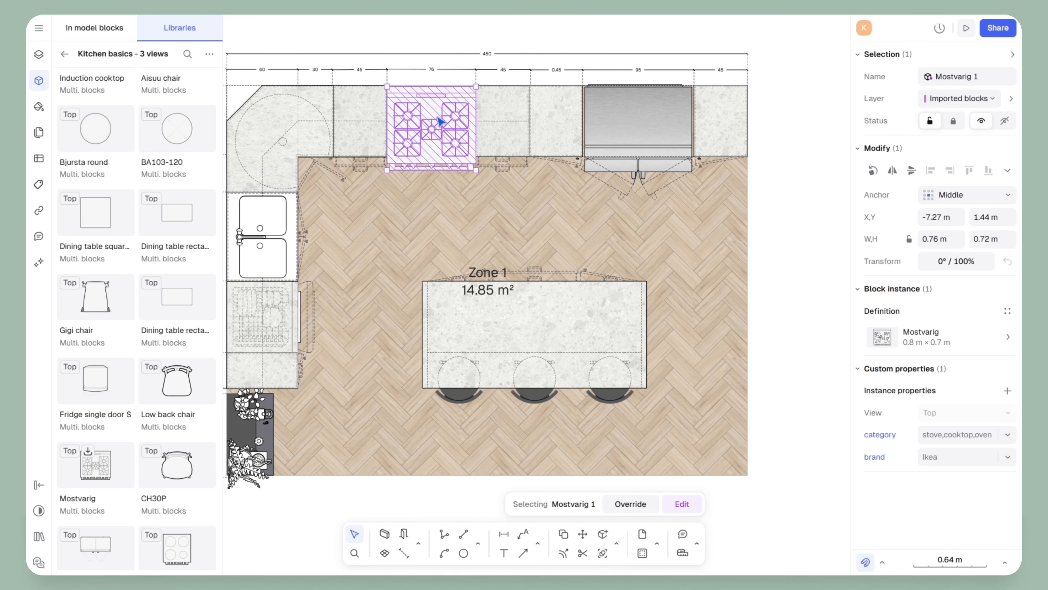
{"action": "scroll", "coordinate": [441, 121], "scroll_direction": "up", "scroll_amount": 5, "text": "ctrl"}
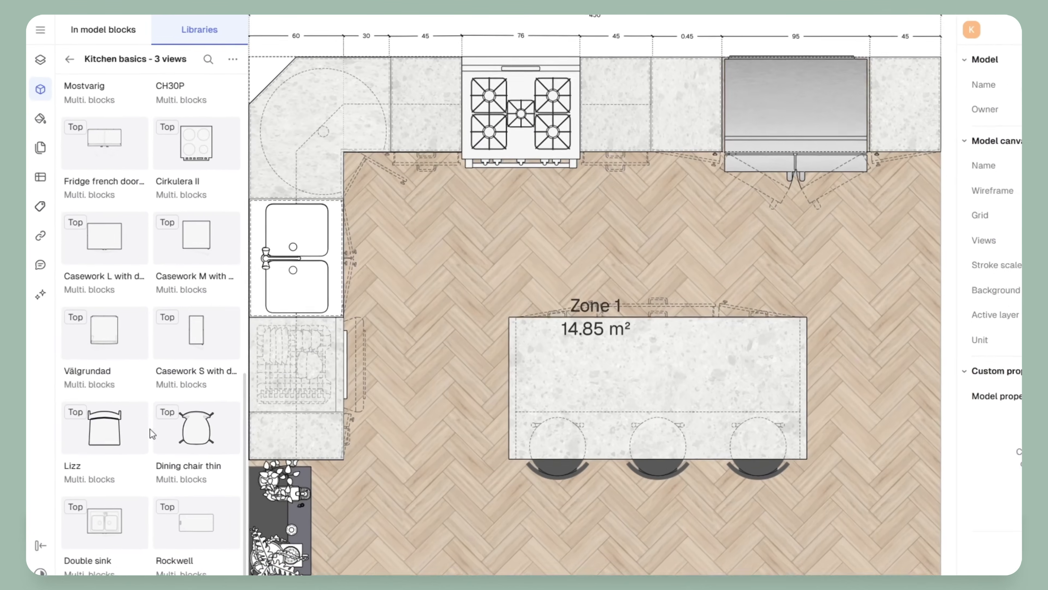
{"action": "scroll", "coordinate": [153, 433], "scroll_direction": "down", "scroll_amount": 2}
{"action": "scroll", "coordinate": [164, 442], "scroll_direction": "down", "scroll_amount": 2}
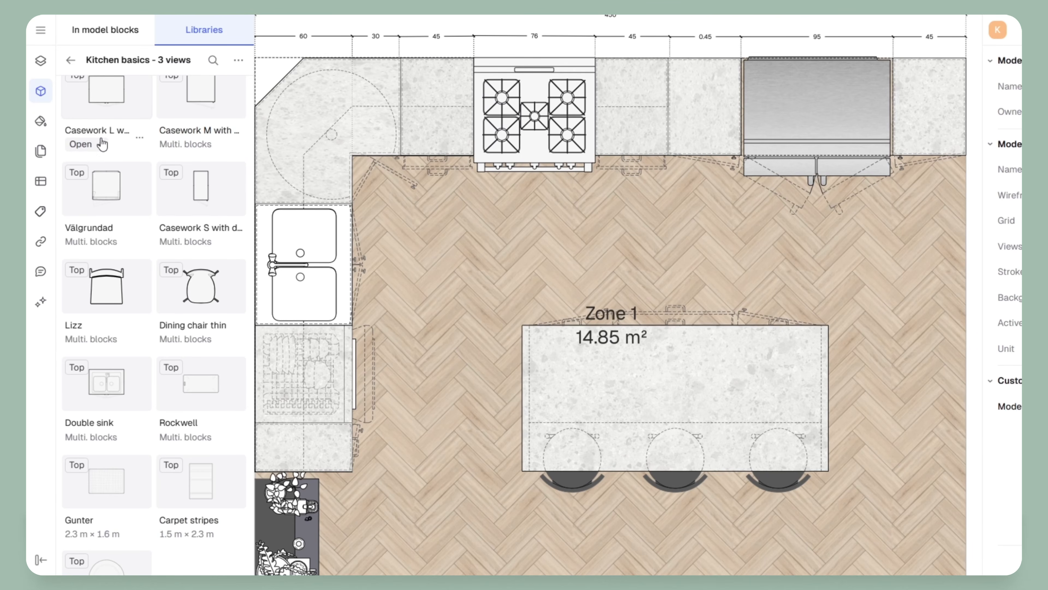
Preview Casework L and Casework S with door, then open Casework M with door's views
{"action": "left_click", "coordinate": [96, 143]}
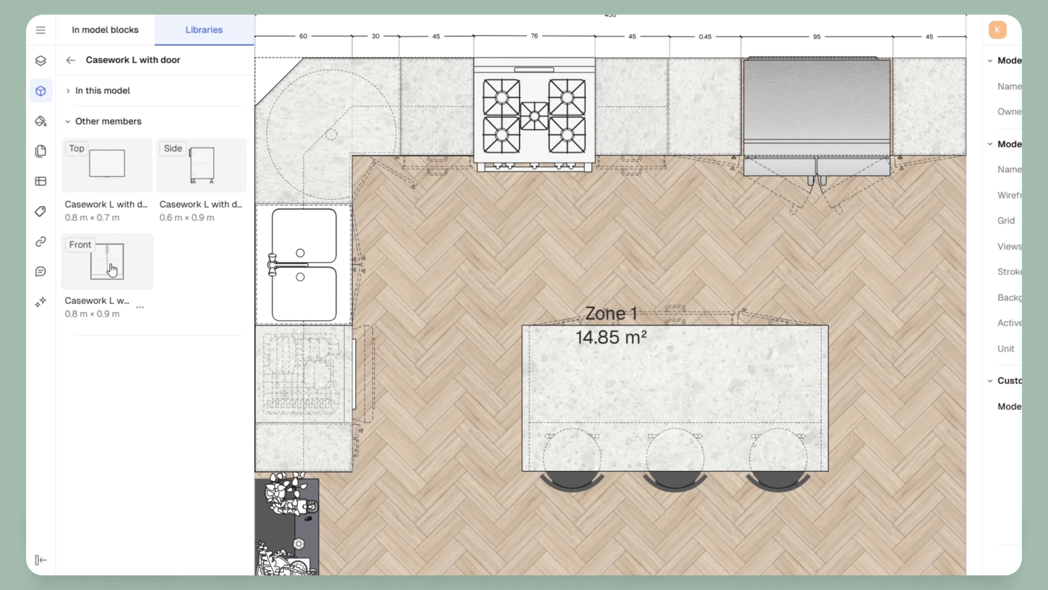
{"action": "left_click", "coordinate": [70, 62]}
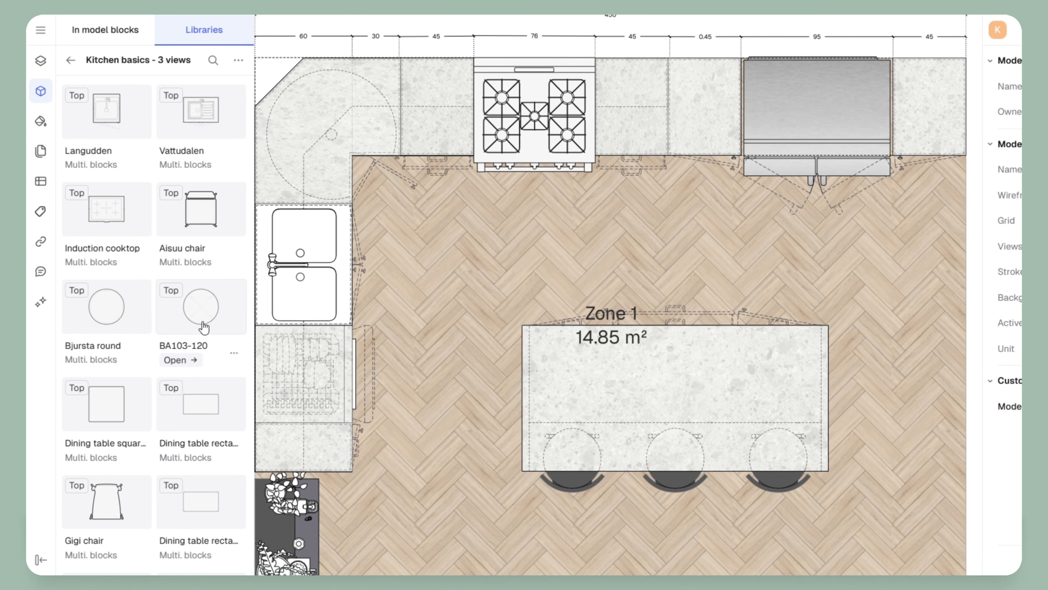
{"action": "scroll", "coordinate": [204, 327], "scroll_direction": "down", "scroll_amount": 10}
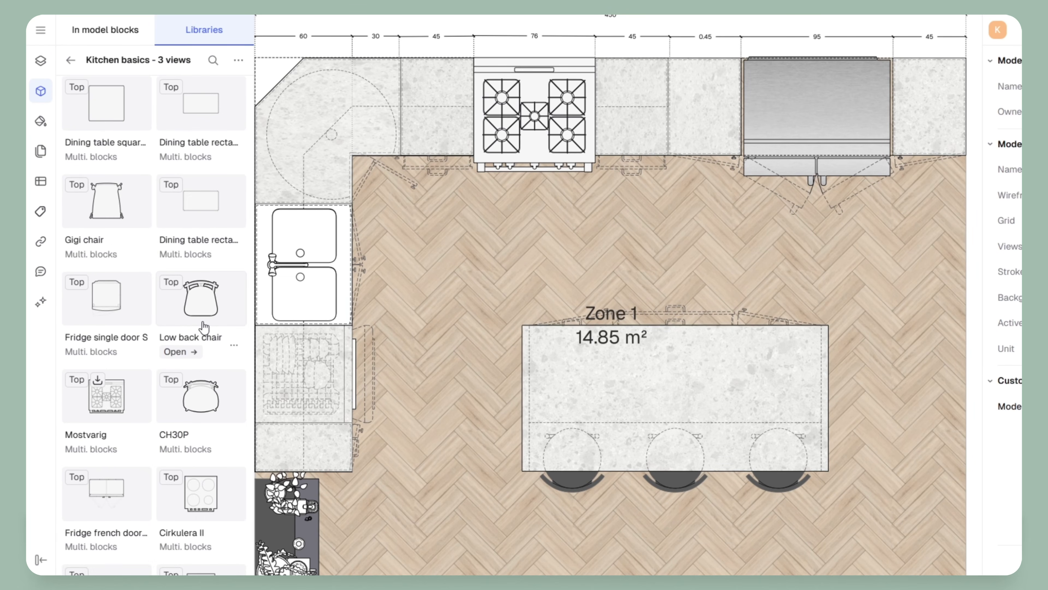
{"action": "scroll", "coordinate": [203, 328], "scroll_direction": "down", "scroll_amount": 3}
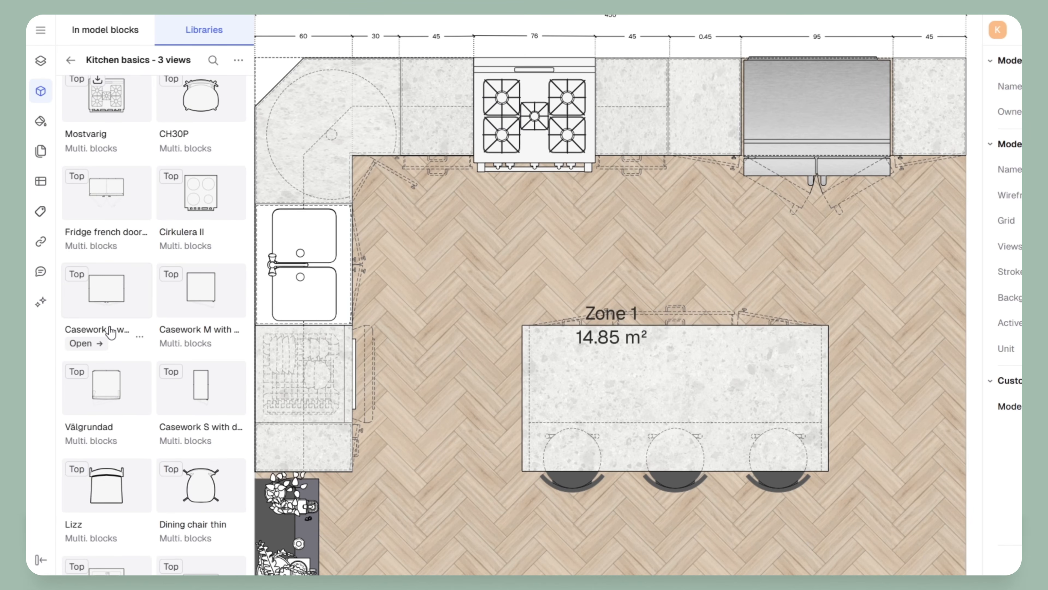
{"action": "scroll", "coordinate": [115, 336], "scroll_direction": "down", "scroll_amount": 1}
{"action": "scroll", "coordinate": [115, 336], "scroll_direction": "down", "scroll_amount": 2}
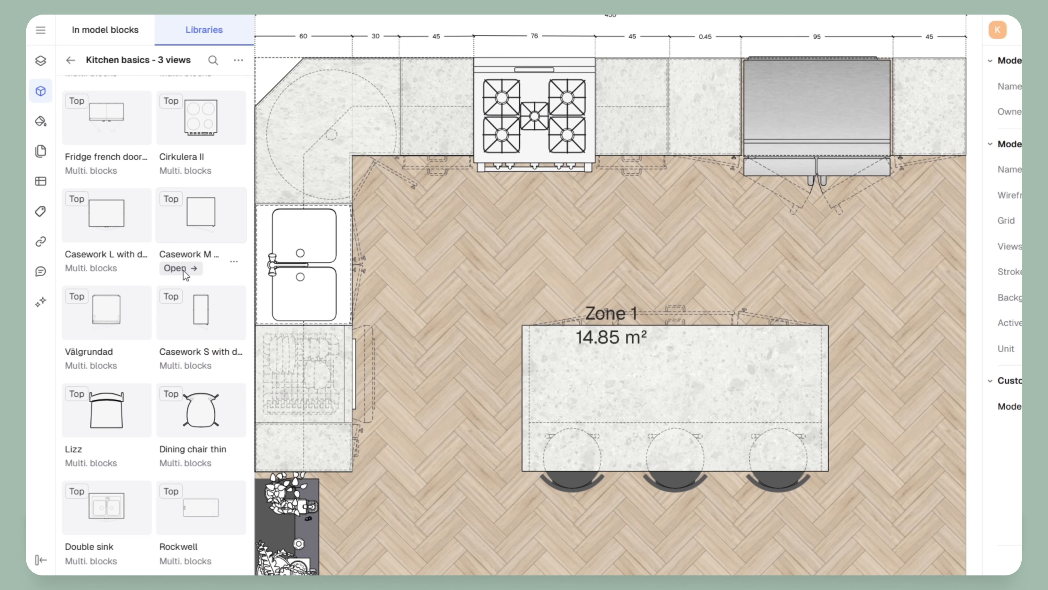
{"action": "left_click", "coordinate": [173, 366]}
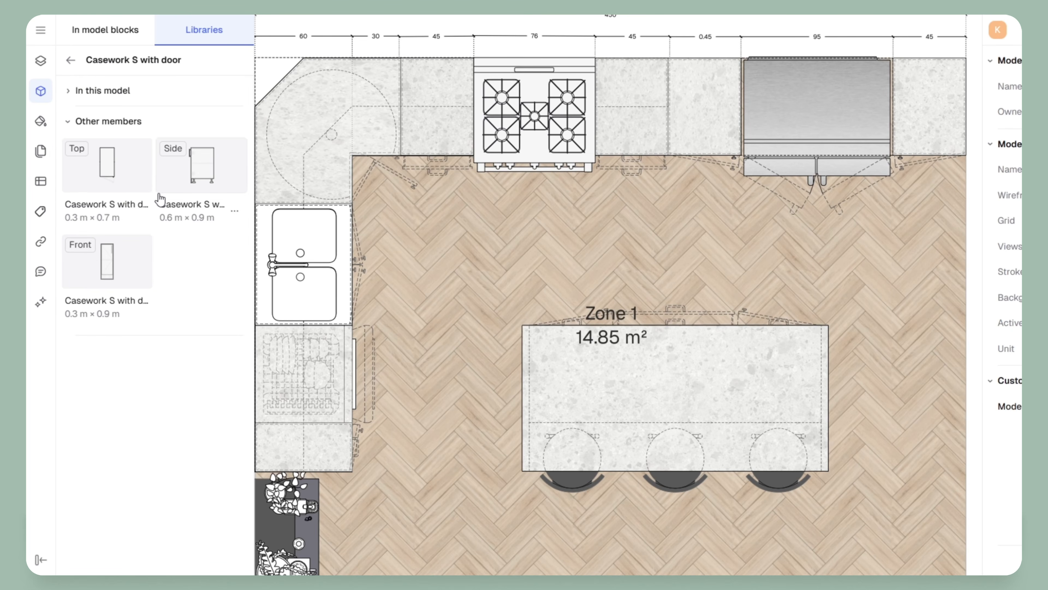
{"action": "left_click", "coordinate": [70, 60]}
{"action": "scroll", "coordinate": [184, 470], "scroll_direction": "down", "scroll_amount": 10}
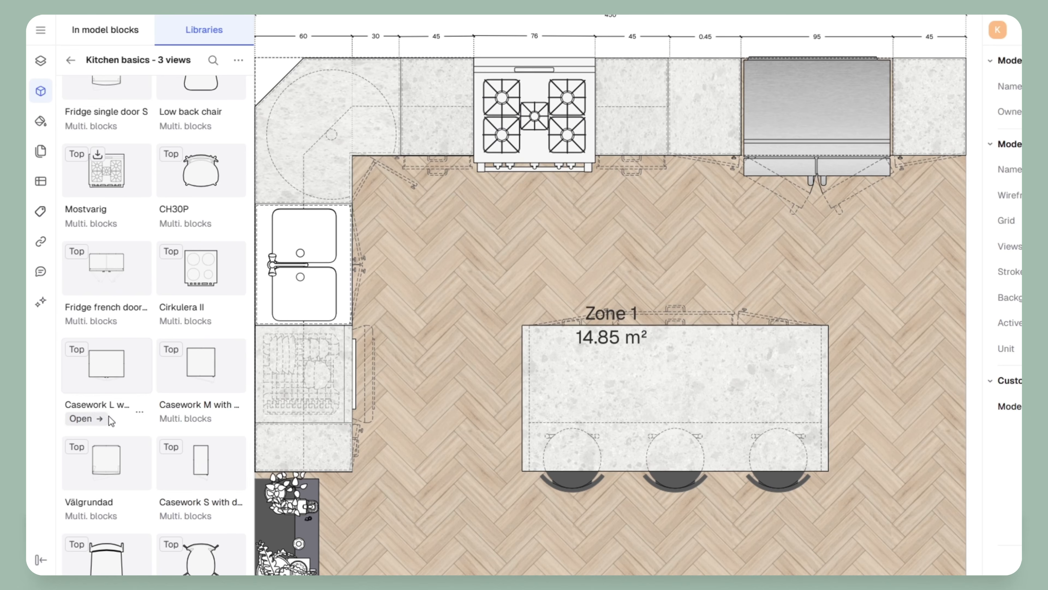
{"action": "left_click", "coordinate": [184, 418]}
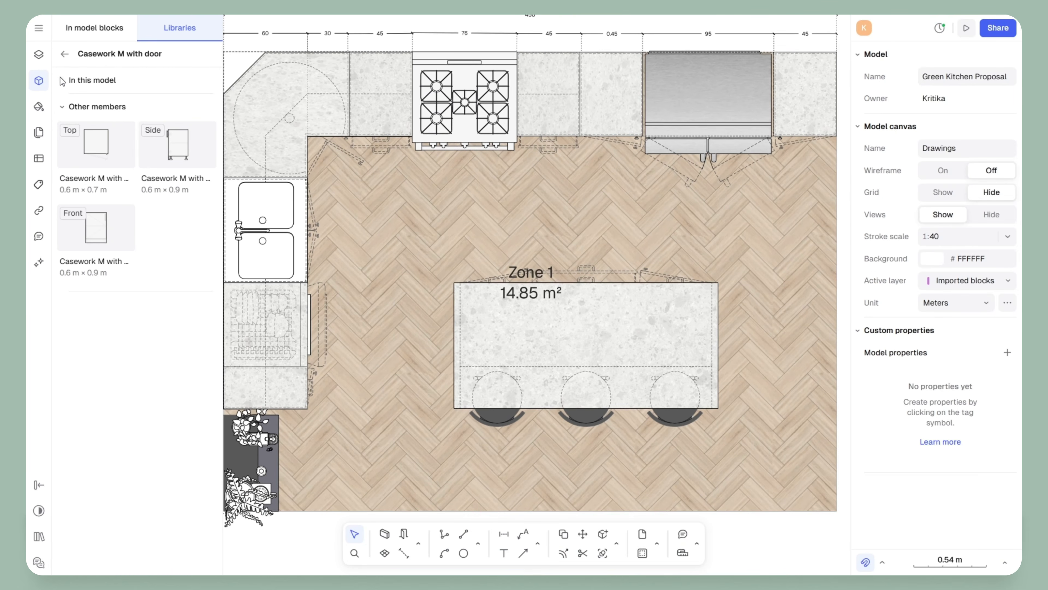
Open the Kitchen accessories library and preview the Mugs L block
{"action": "left_click", "coordinate": [64, 54]}
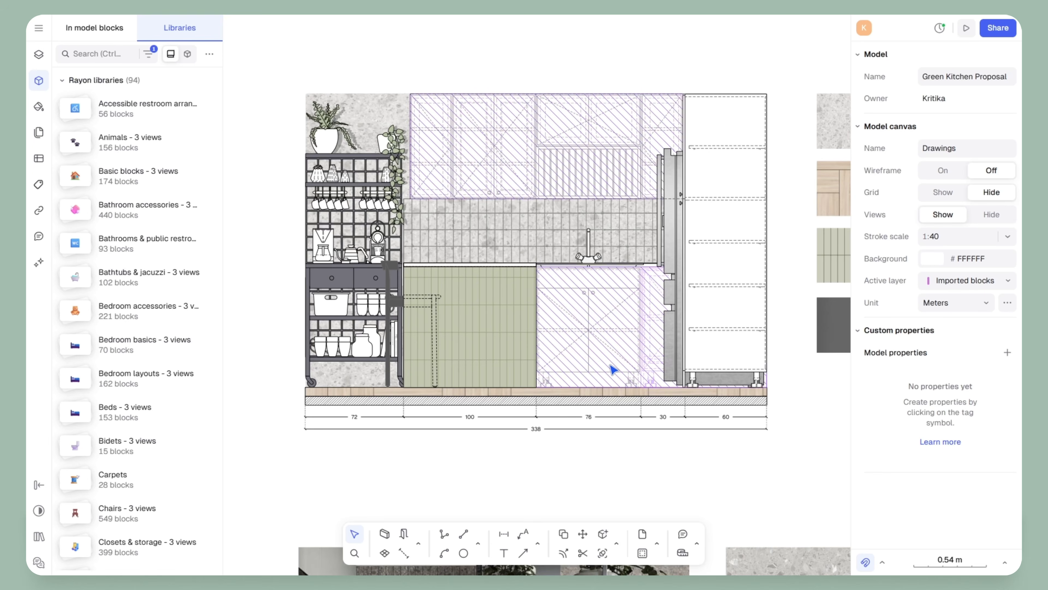
{"action": "middle_click_drag", "start_coordinate": [374, 363], "coordinate": [454, 398]}
{"action": "scroll", "coordinate": [147, 360], "scroll_direction": "down", "scroll_amount": 12}
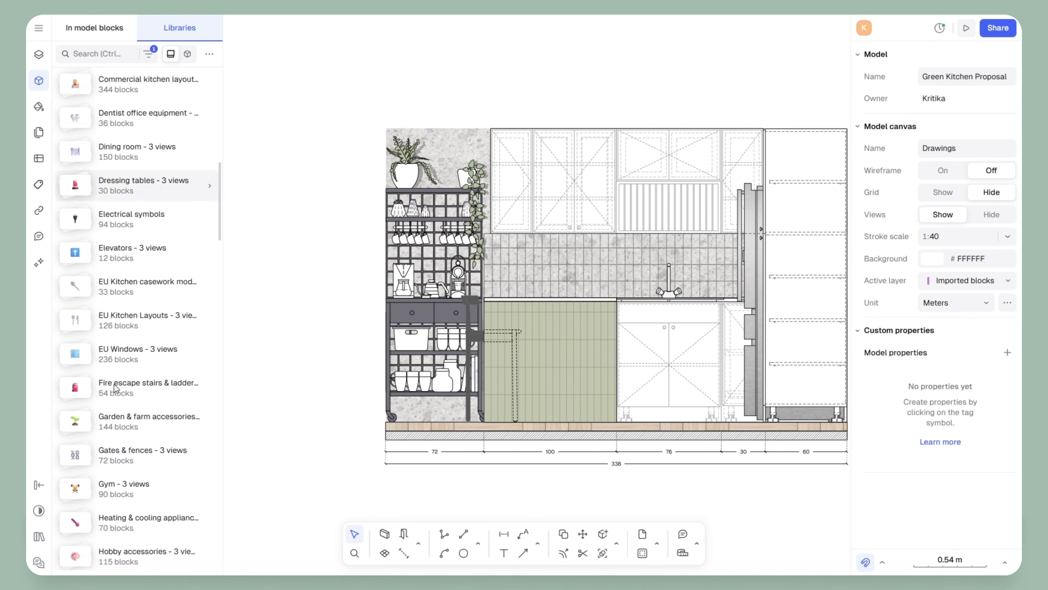
{"action": "scroll", "coordinate": [148, 360], "scroll_direction": "down", "scroll_amount": 8}
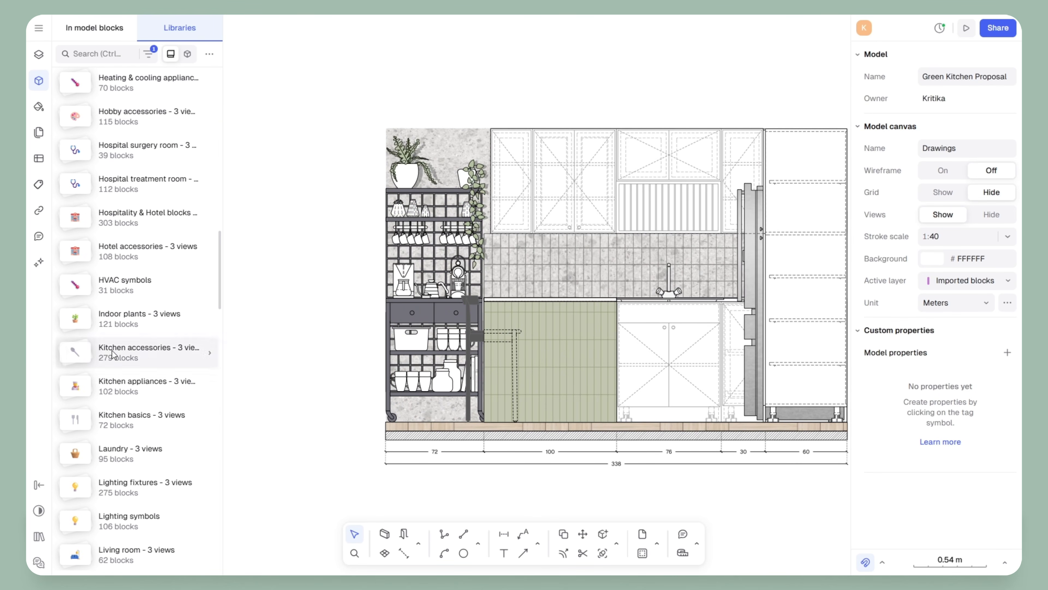
{"action": "left_click", "coordinate": [141, 357]}
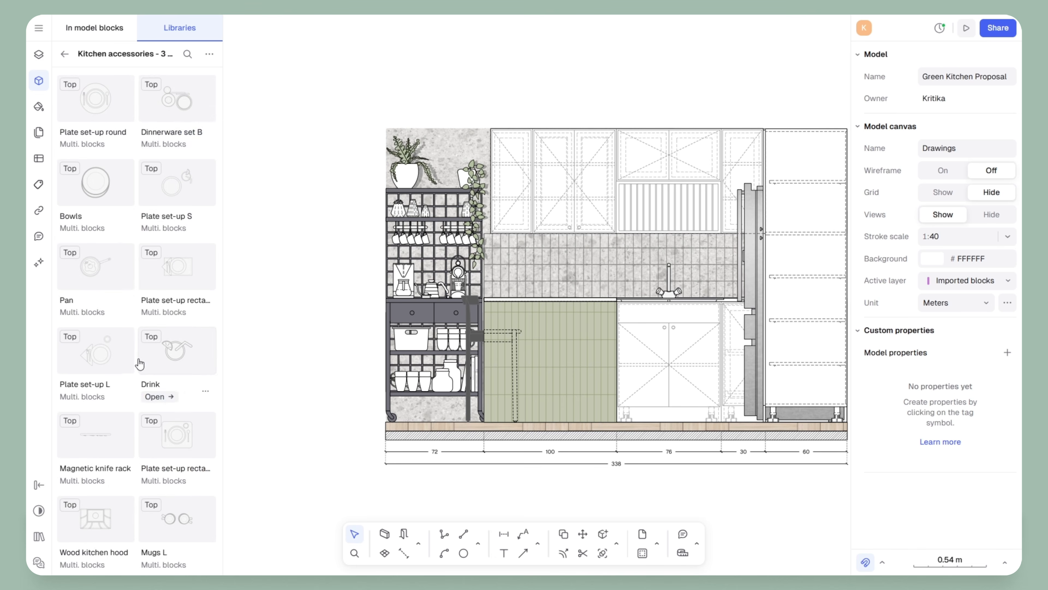
{"action": "scroll", "coordinate": [152, 369], "scroll_direction": "down", "scroll_amount": 3}
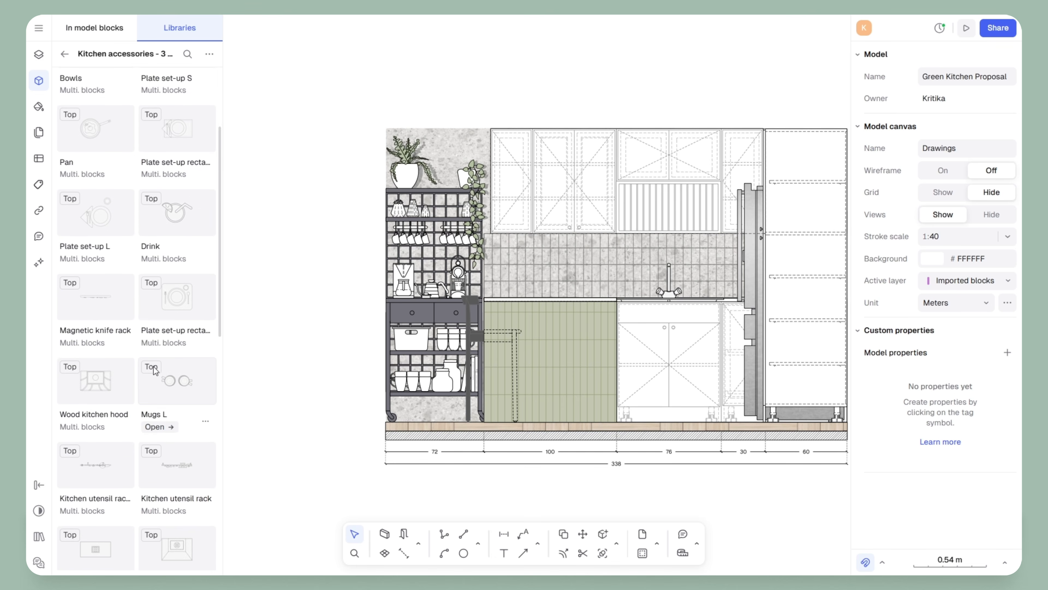
{"action": "left_click", "coordinate": [159, 427]}
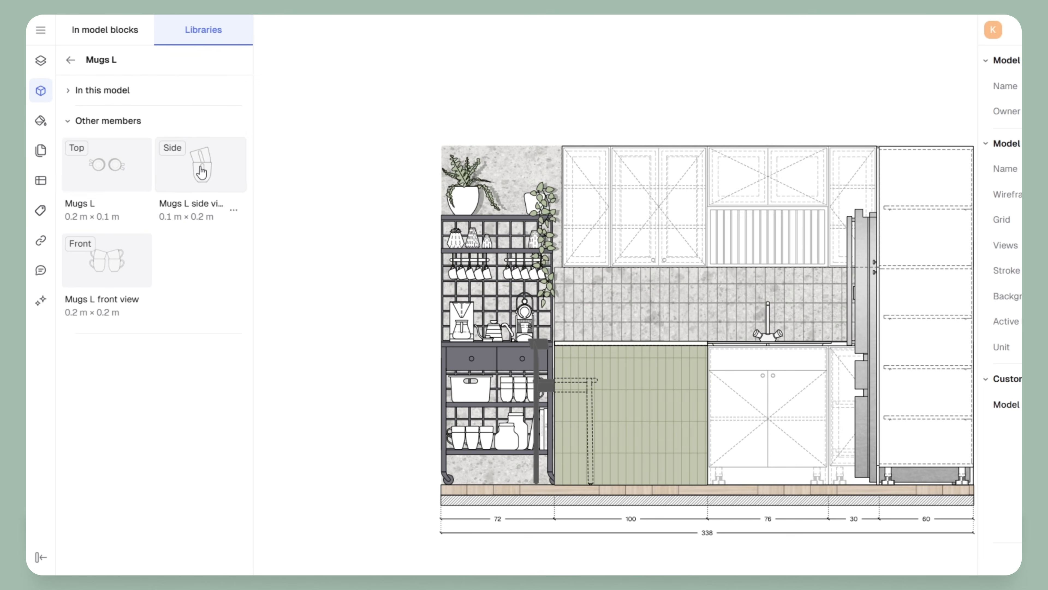
{"action": "left_click", "coordinate": [71, 60]}
Preview Coffee cup S and Kitchen utensils, then show Dinner cooking's Top, Front and Side views
{"action": "scroll", "coordinate": [145, 497], "scroll_direction": "down", "scroll_amount": 8}
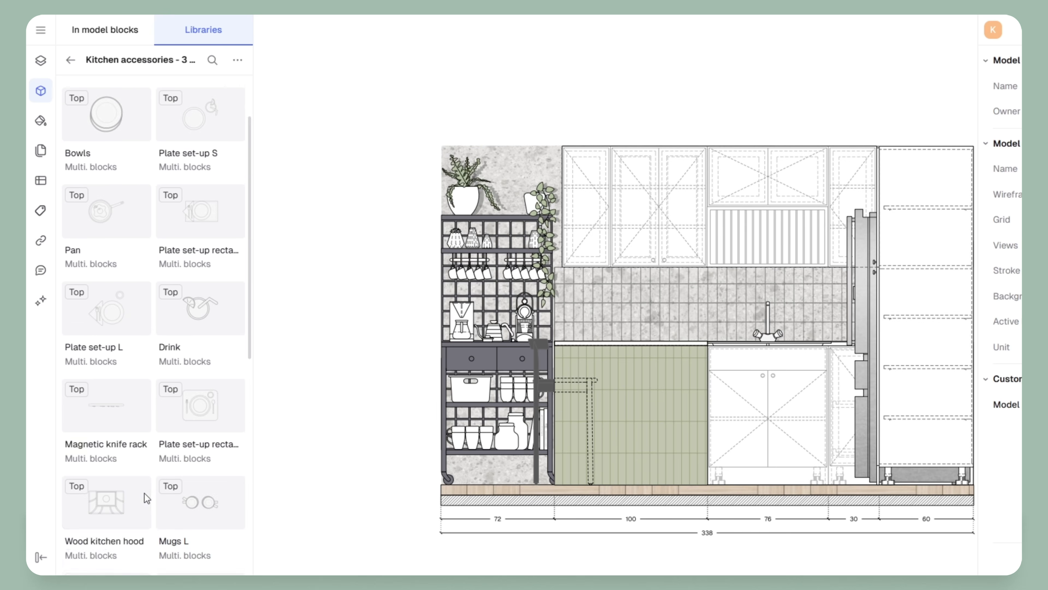
{"action": "left_click", "coordinate": [177, 493]}
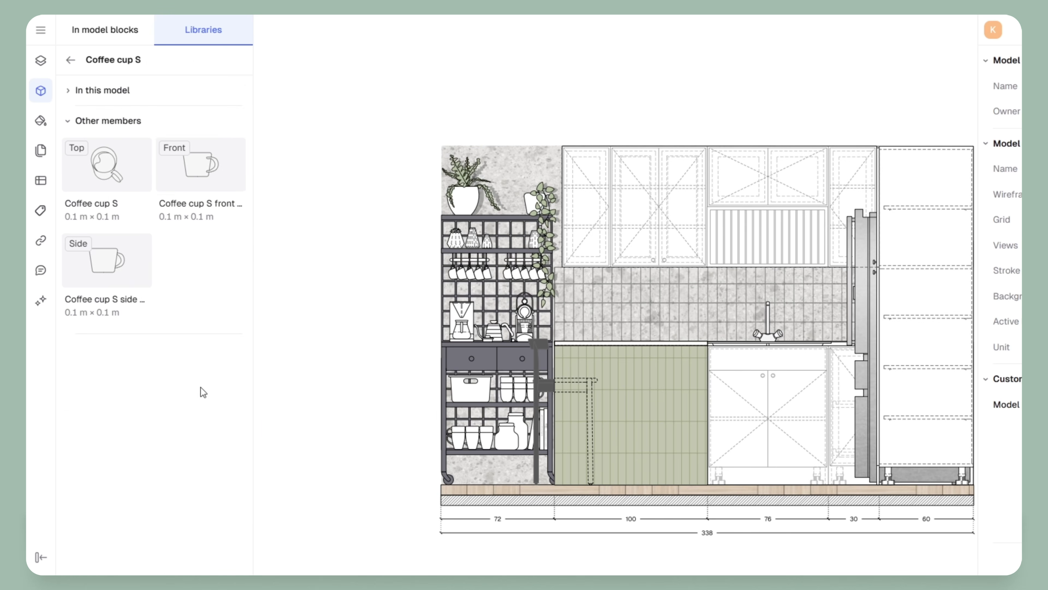
{"action": "left_click", "coordinate": [70, 60]}
{"action": "scroll", "coordinate": [169, 442], "scroll_direction": "down", "scroll_amount": 12}
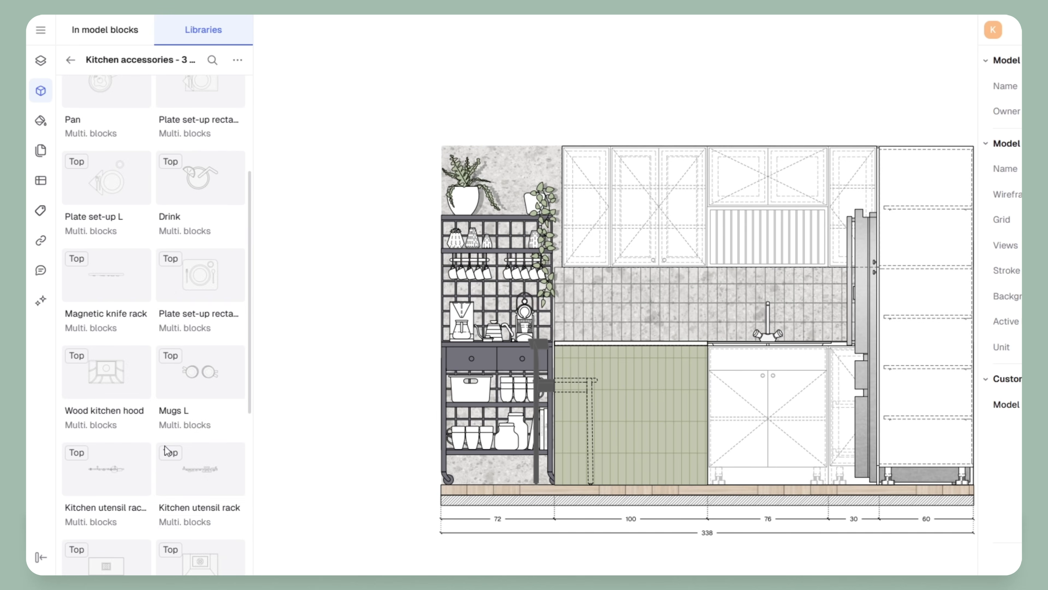
{"action": "scroll", "coordinate": [170, 449], "scroll_direction": "down", "scroll_amount": 5}
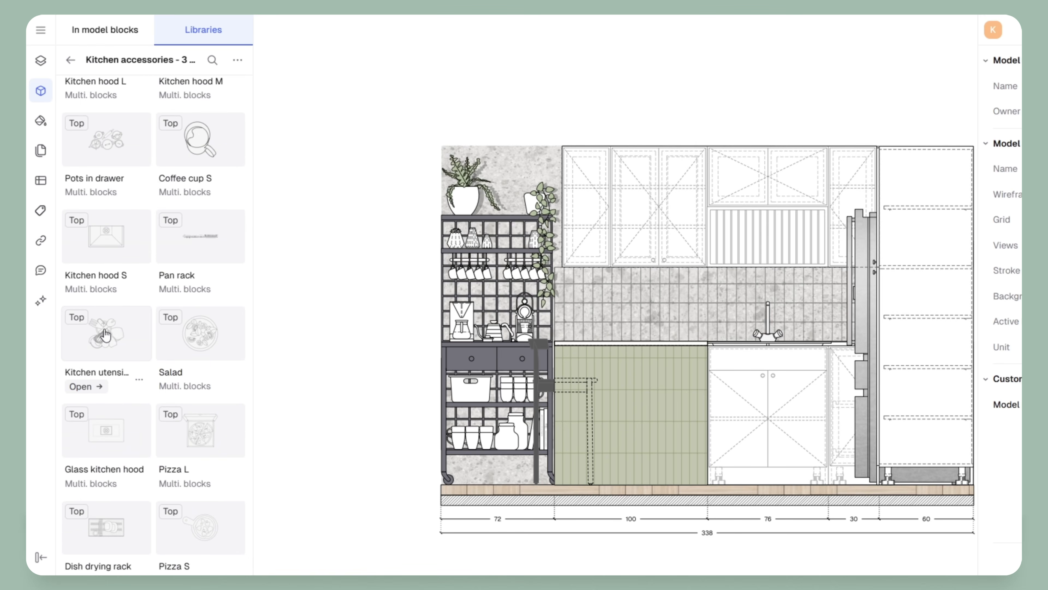
{"action": "left_click", "coordinate": [100, 387]}
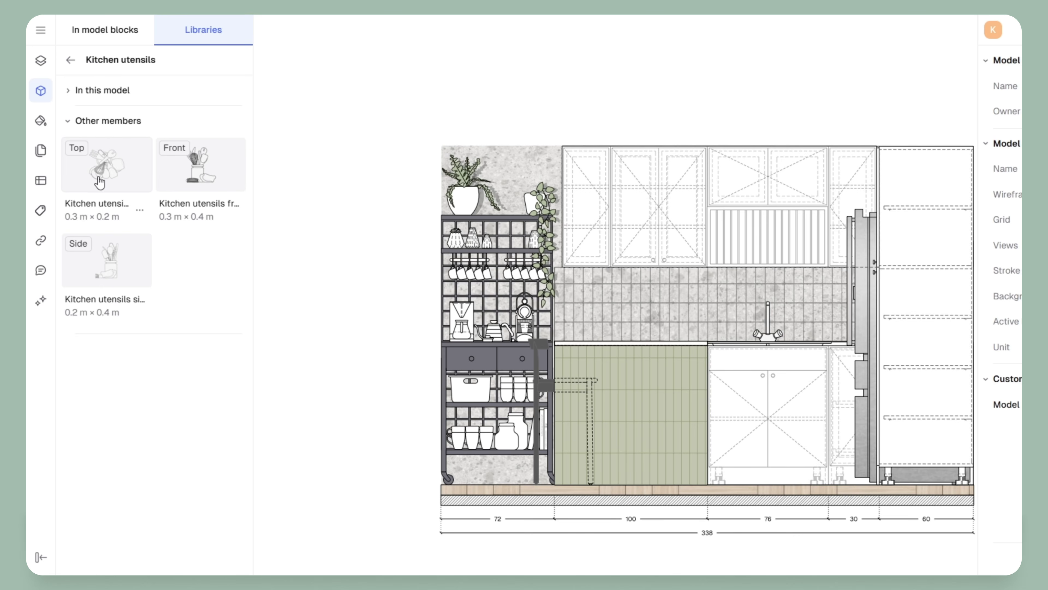
{"action": "left_click", "coordinate": [71, 60]}
{"action": "scroll", "coordinate": [187, 537], "scroll_direction": "down", "scroll_amount": 20}
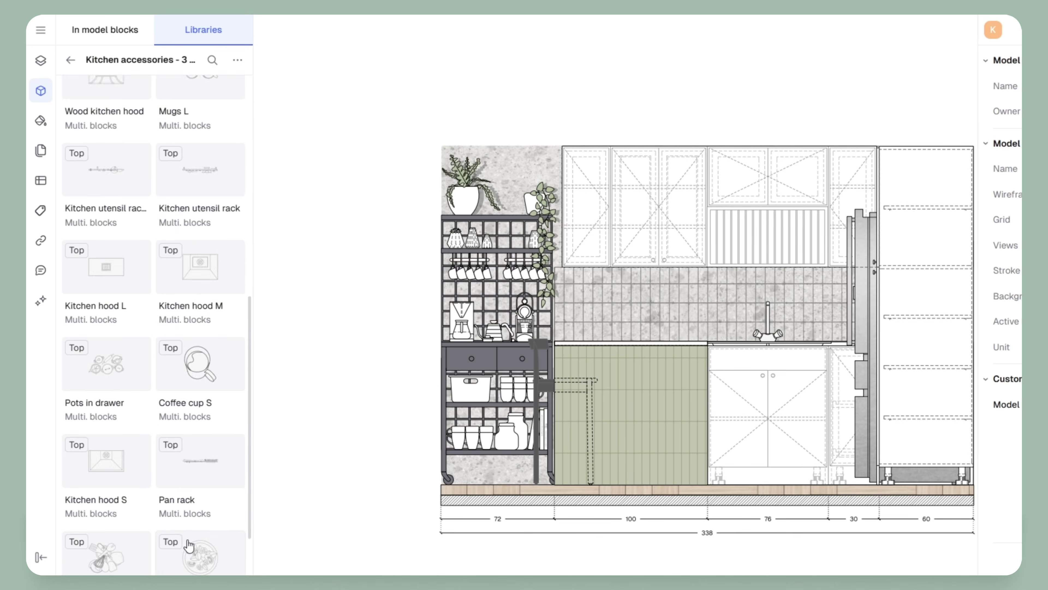
{"action": "scroll", "coordinate": [188, 537], "scroll_direction": "down", "scroll_amount": 7}
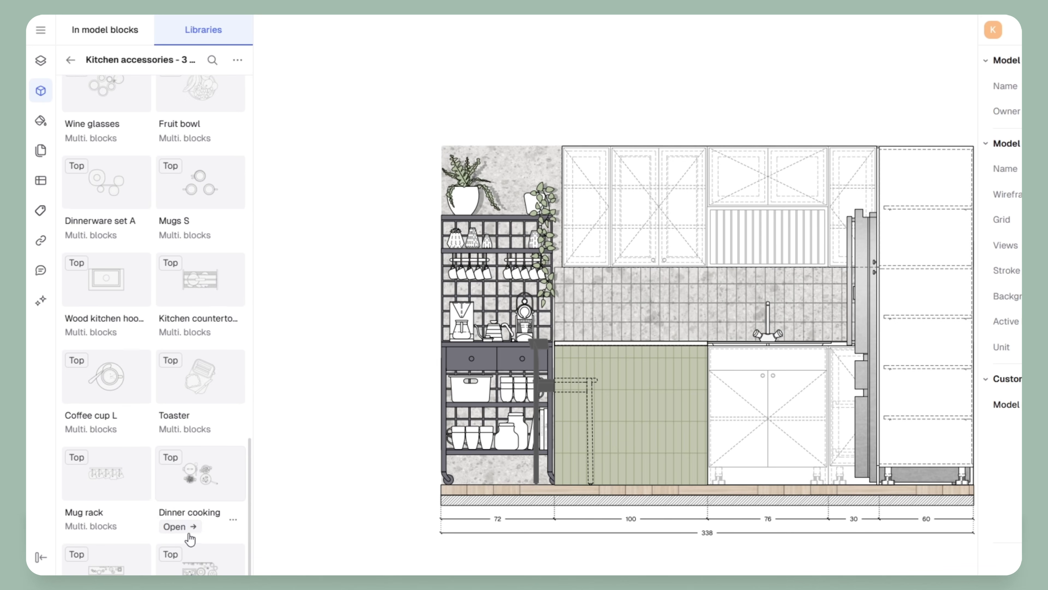
{"action": "left_click", "coordinate": [173, 335]}
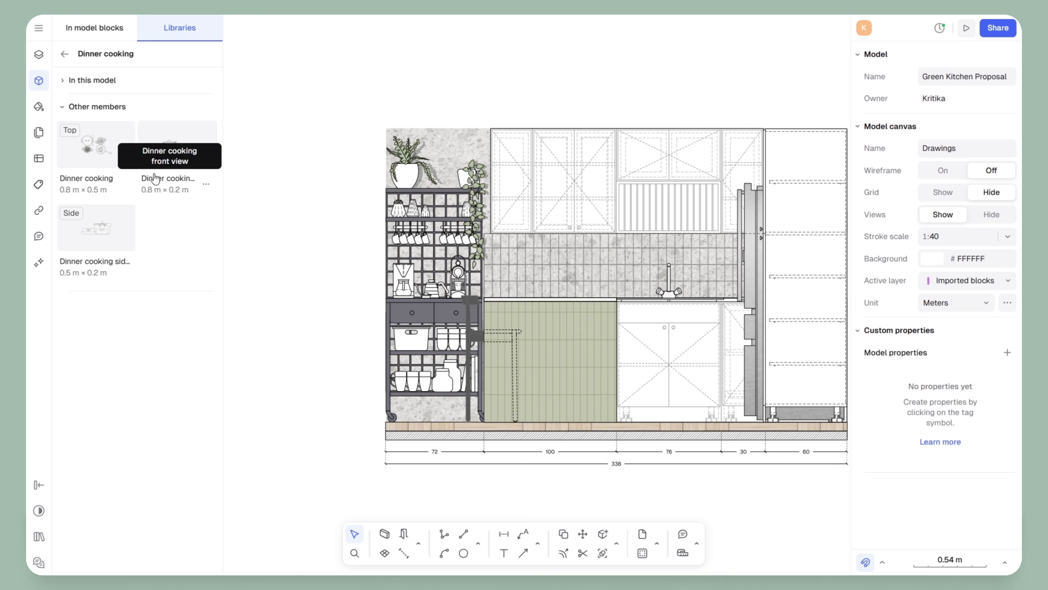
Return to the Kitchen accessories list and review the Shapes, Annotations, Editing, Layout and Utilities tools
{"action": "left_click", "coordinate": [63, 55]}
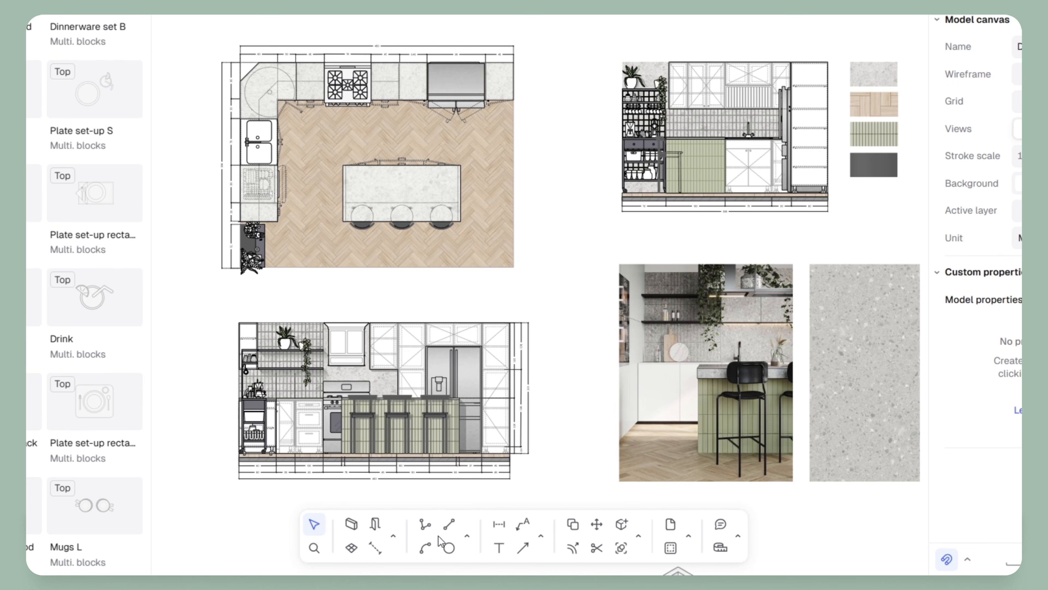
{"action": "left_click", "coordinate": [467, 536]}
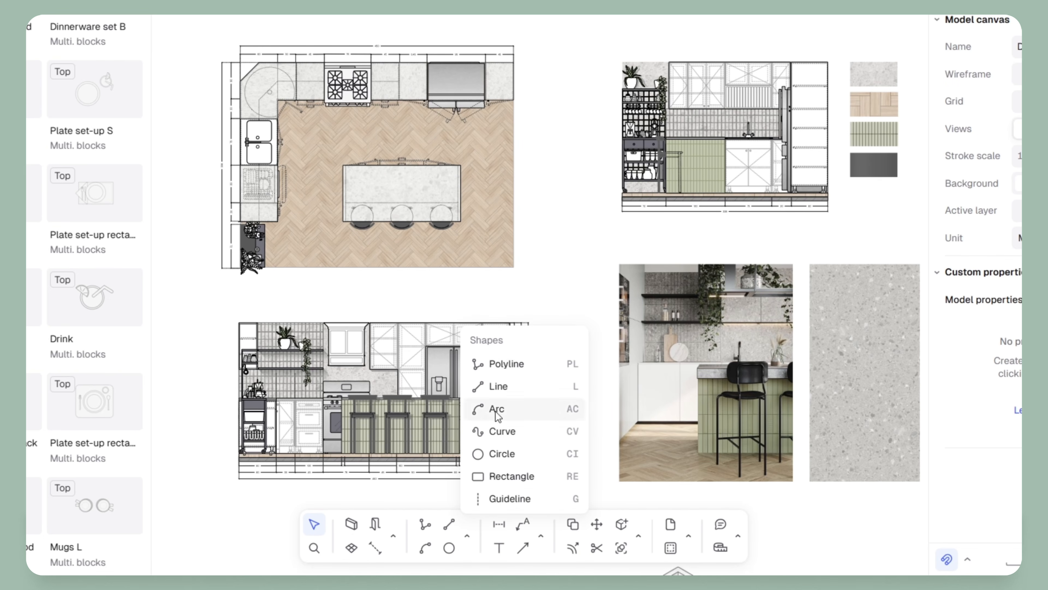
{"action": "left_click", "coordinate": [541, 536]}
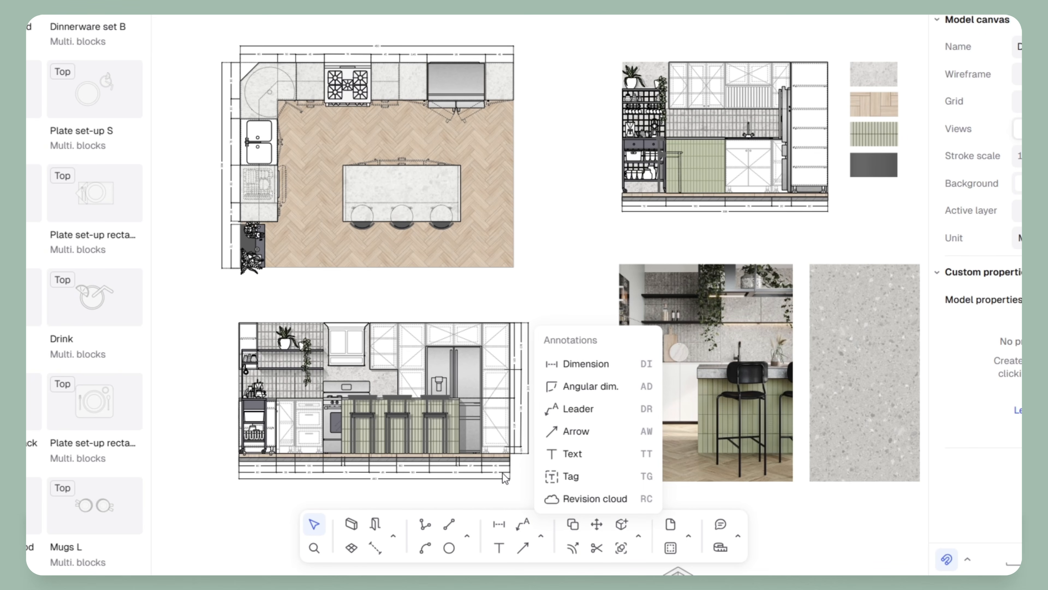
{"action": "left_click", "coordinate": [639, 537]}
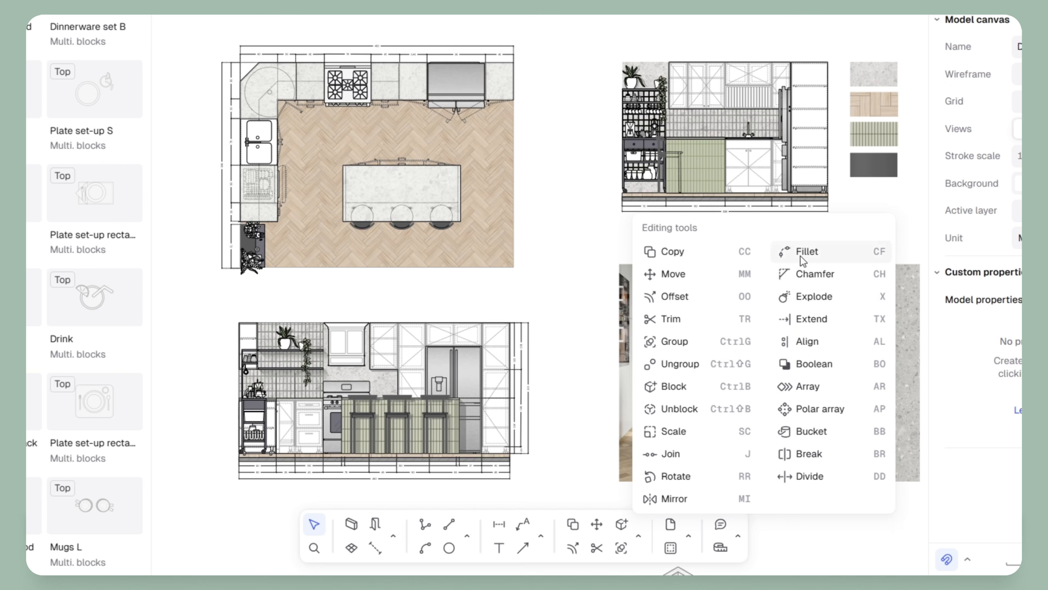
{"action": "left_click", "coordinate": [688, 536]}
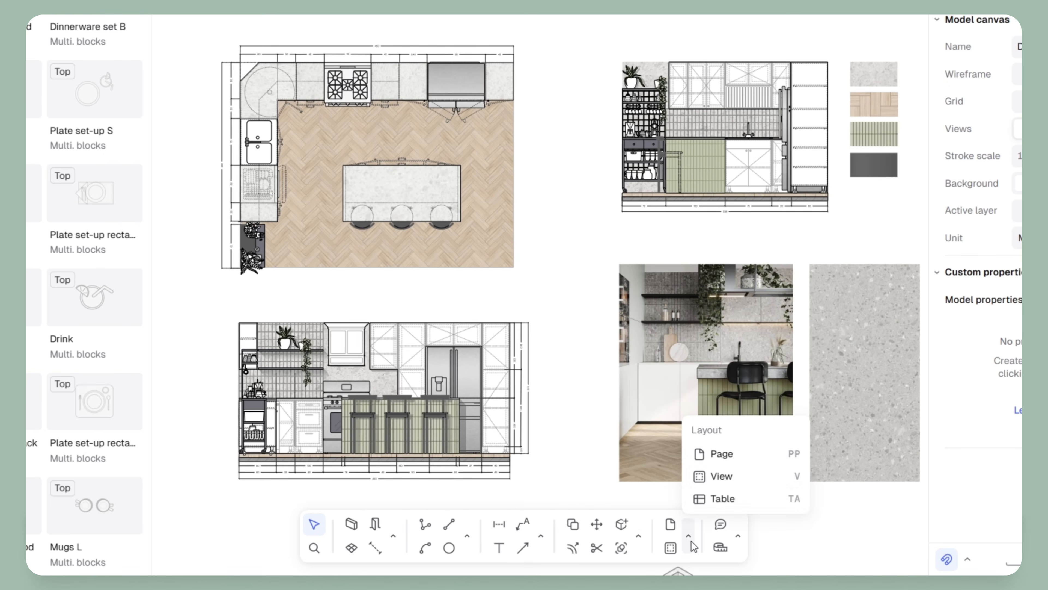
{"action": "left_click", "coordinate": [739, 536]}
{"action": "middle_click_drag", "start_coordinate": [452, 326], "coordinate": [489, 239]}
Attach a capture of the kitchen plan and elevation to Rayon AI and request Generate axonometry
{"action": "scroll", "coordinate": [403, 315], "scroll_direction": "up", "scroll_amount": 5}
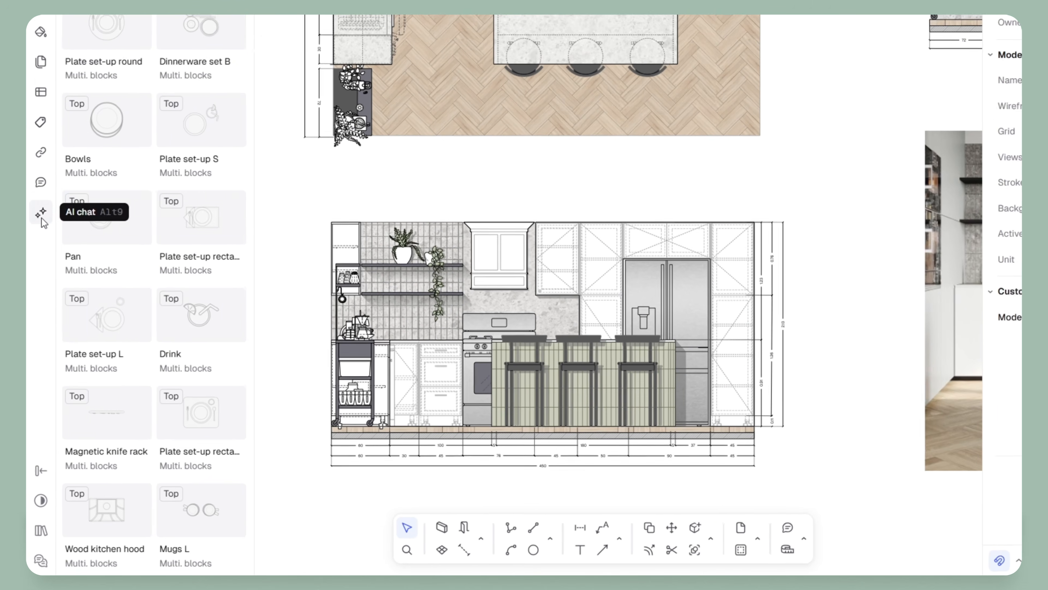
{"action": "left_click", "coordinate": [38, 261]}
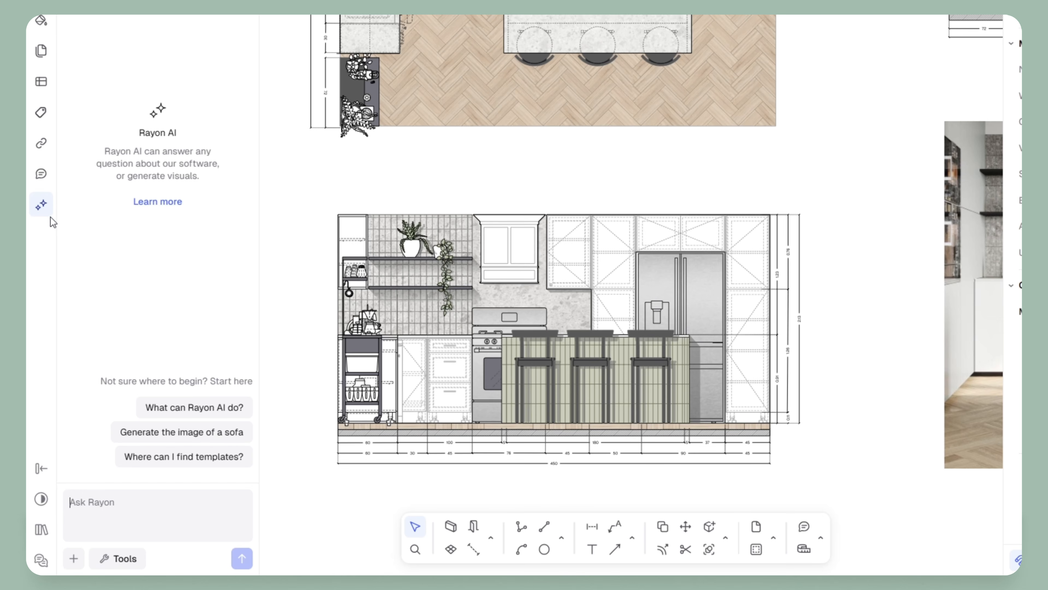
{"action": "left_click", "coordinate": [73, 555]}
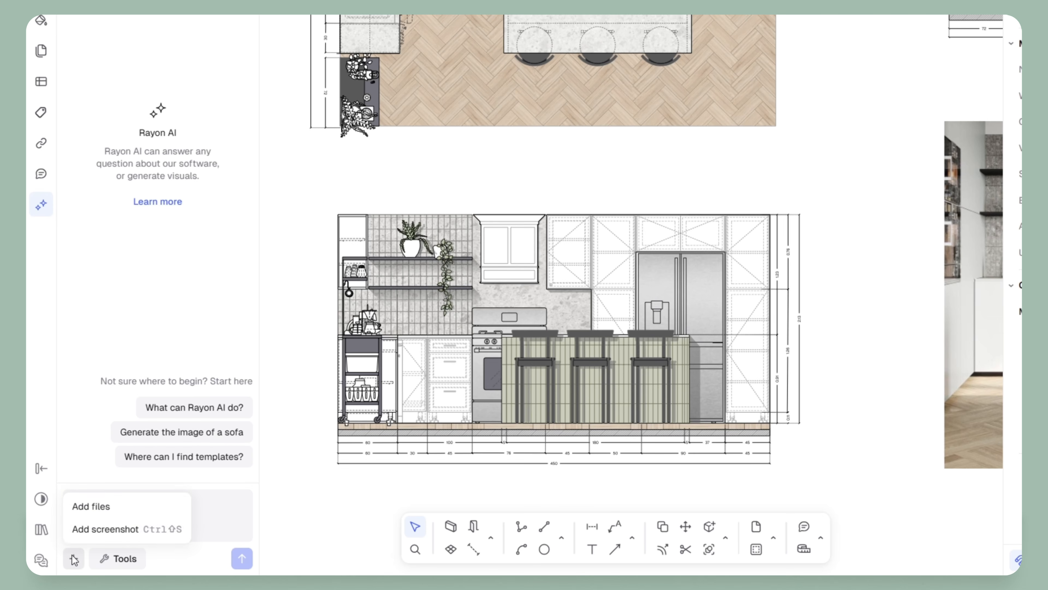
{"action": "left_click", "coordinate": [105, 530]}
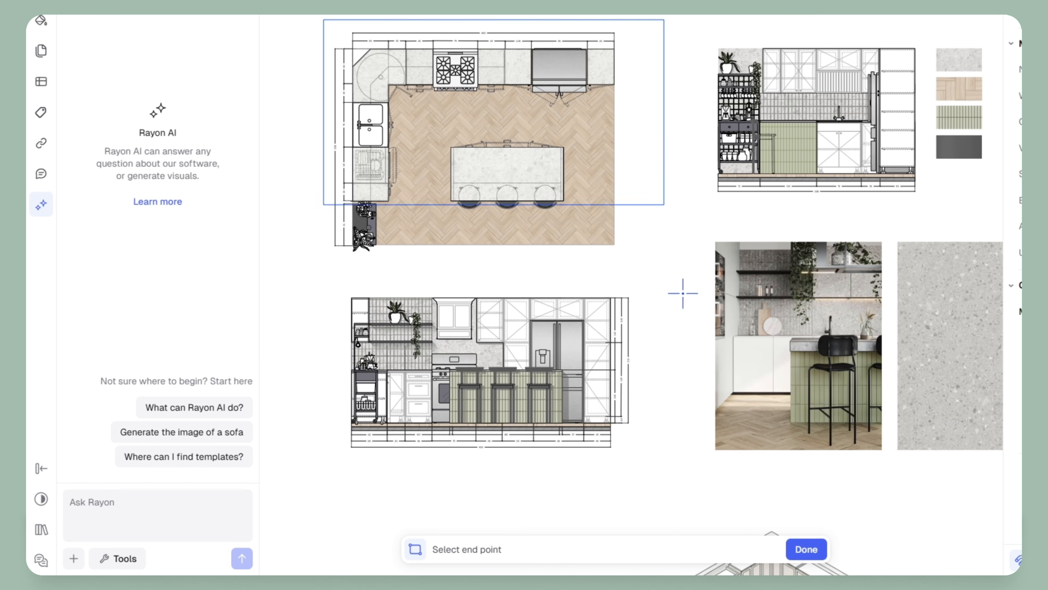
{"action": "left_click", "coordinate": [641, 460]}
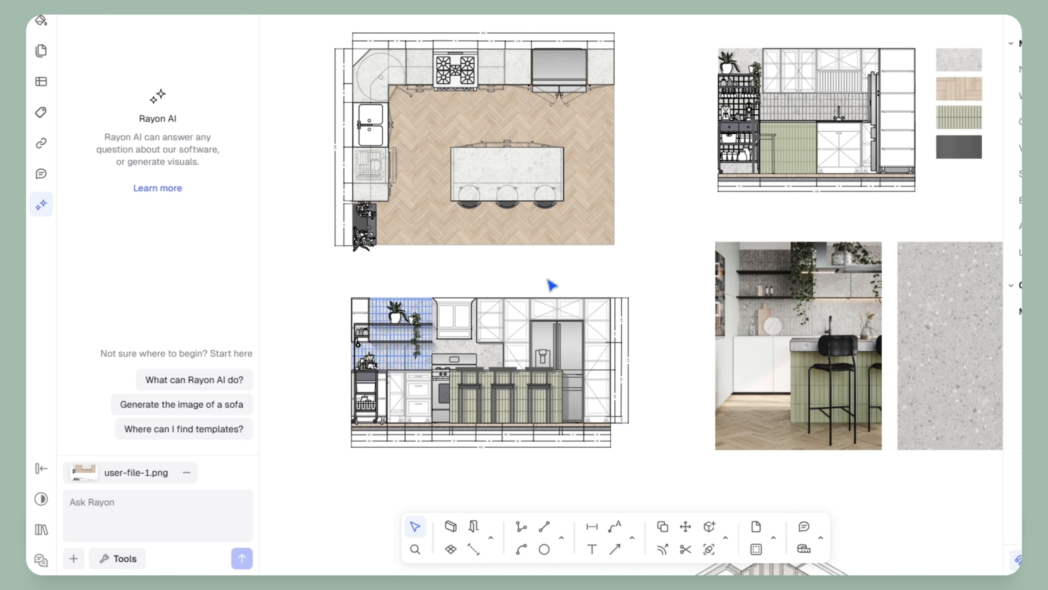
{"action": "left_click", "coordinate": [124, 558]}
{"action": "left_click", "coordinate": [161, 493]}
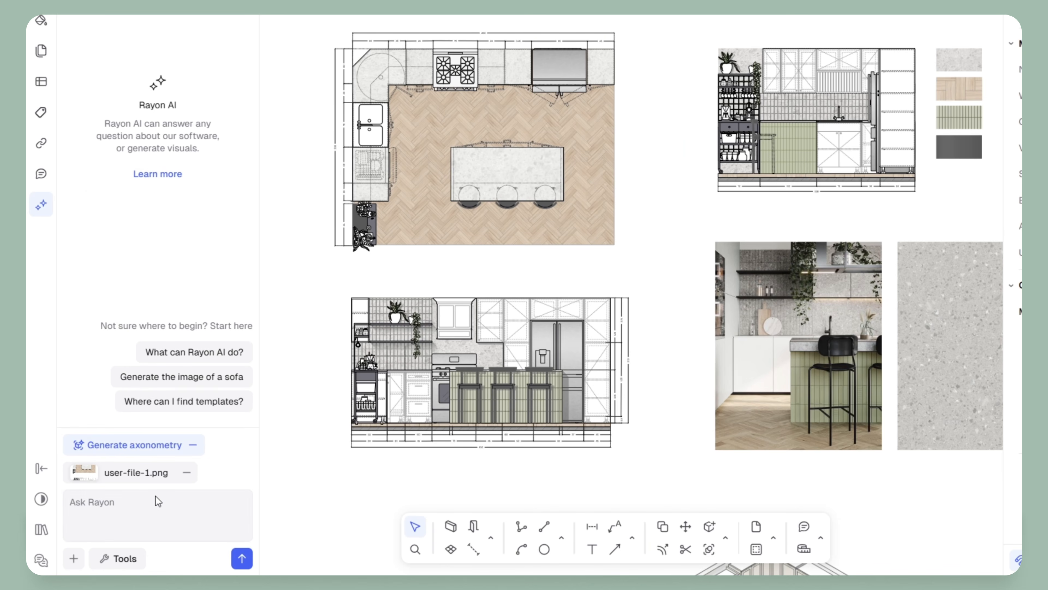
{"action": "left_click", "coordinate": [242, 558]}
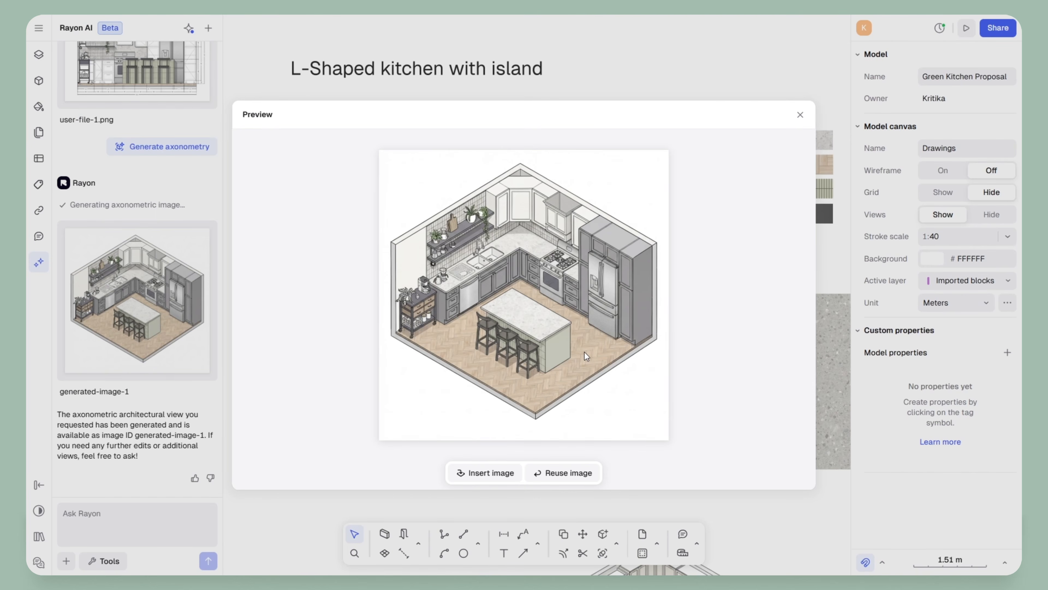
Insert the axonometric kitchen image, restyle it with AI Stylize > Render and preview the realistic result
{"action": "left_click", "coordinate": [486, 473]}
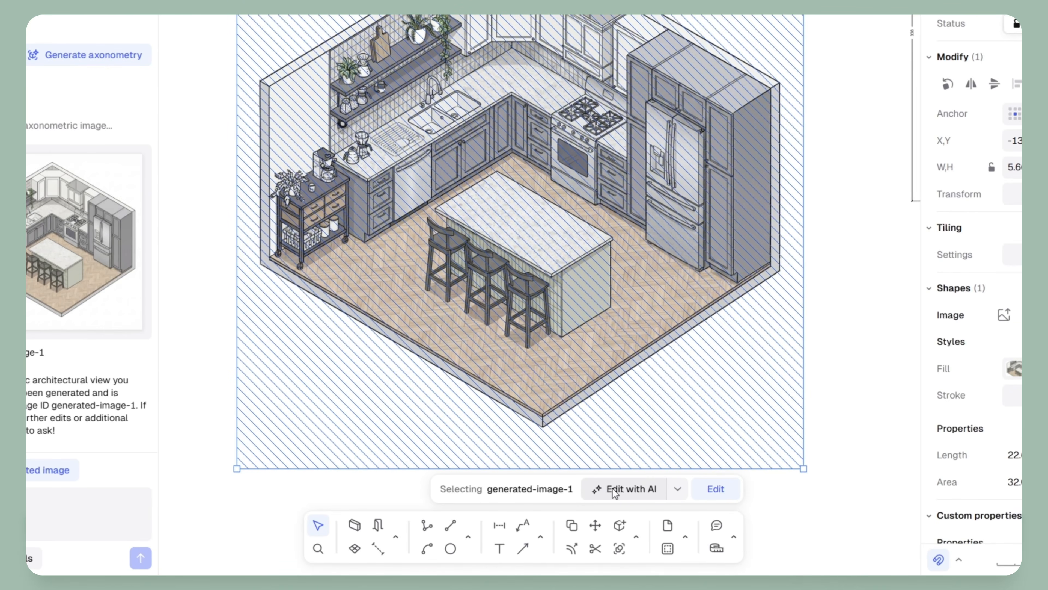
{"action": "left_click", "coordinate": [677, 489]}
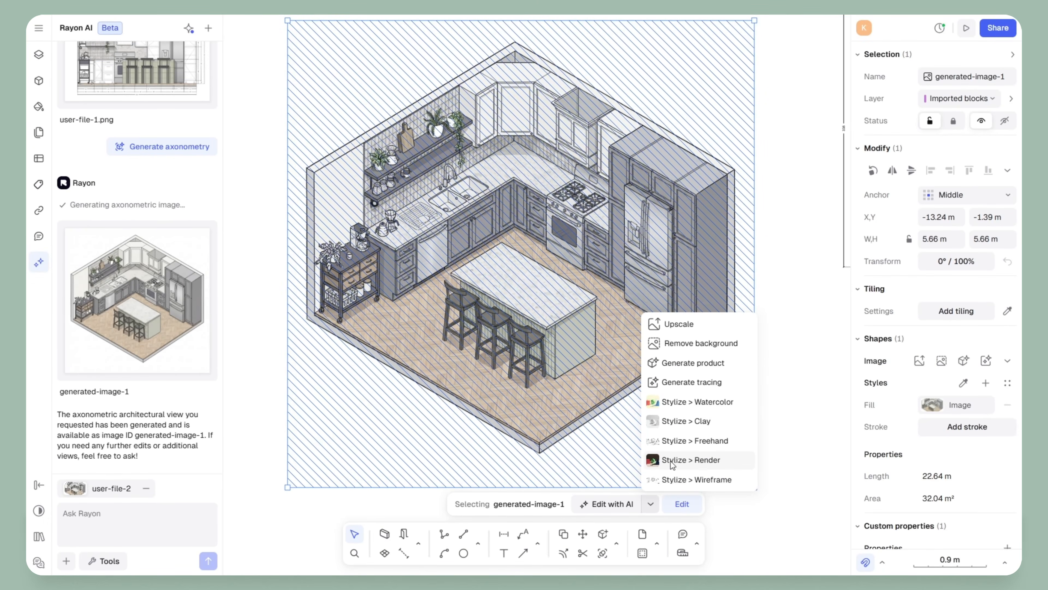
{"action": "left_click", "coordinate": [691, 459]}
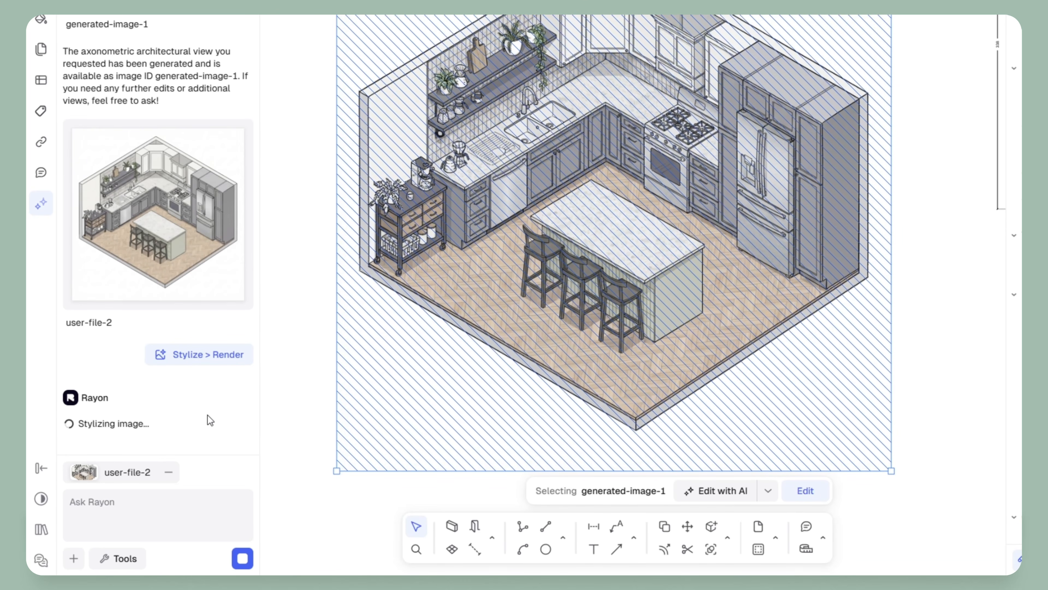
{"action": "mouse_move", "coordinate": [141, 343]}
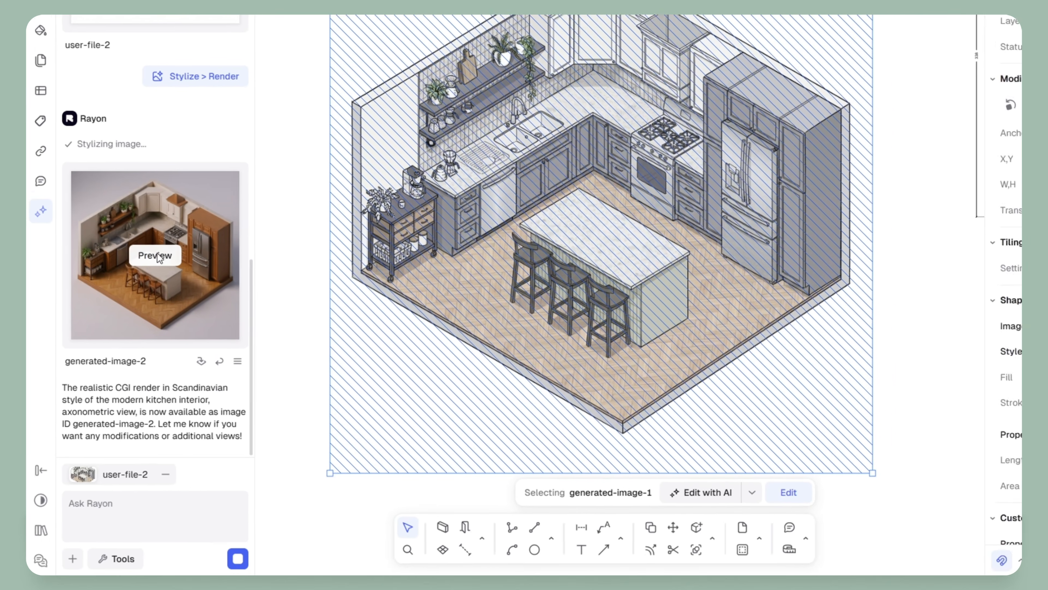
{"action": "left_click", "coordinate": [157, 256]}
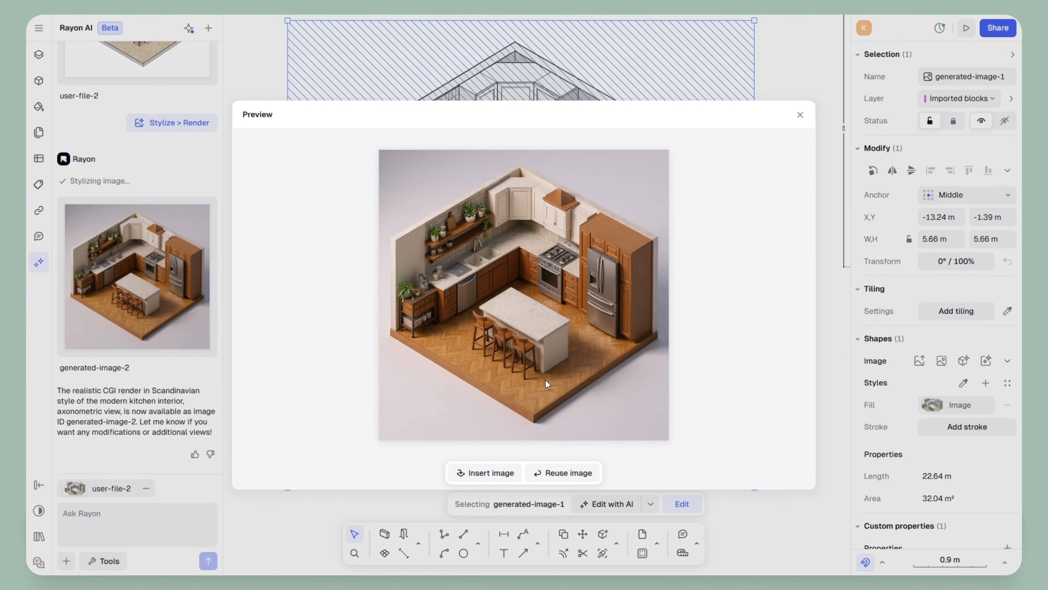
Insert the realistic kitchen render on the Drawings canvas and drag it into position
{"action": "left_click", "coordinate": [487, 467]}
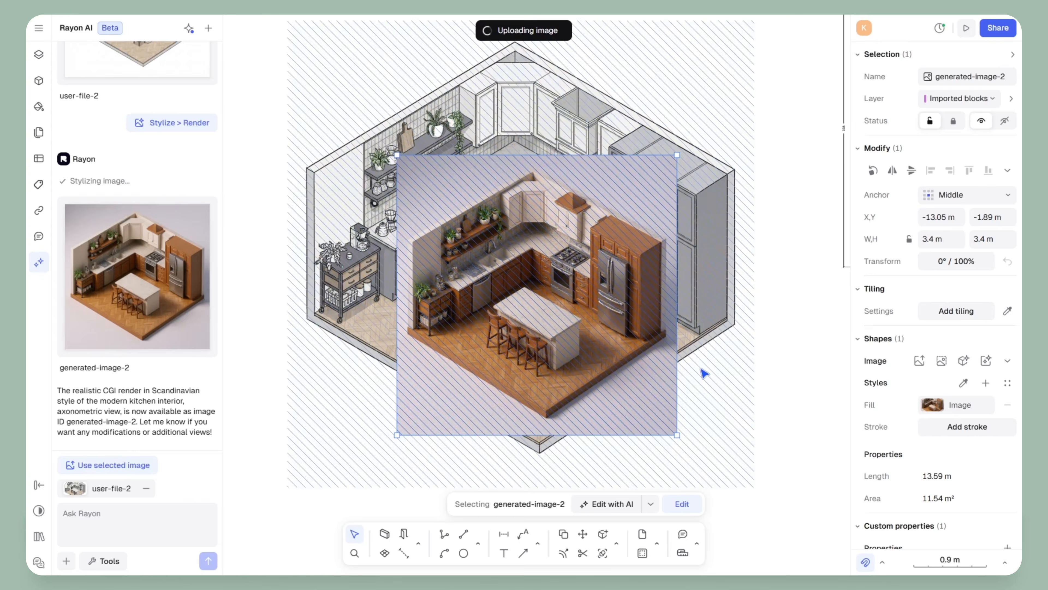
{"action": "scroll", "coordinate": [701, 369], "scroll_direction": "down", "scroll_amount": 3}
{"action": "left_click_drag", "start_coordinate": [506, 209], "coordinate": [342, 65]}
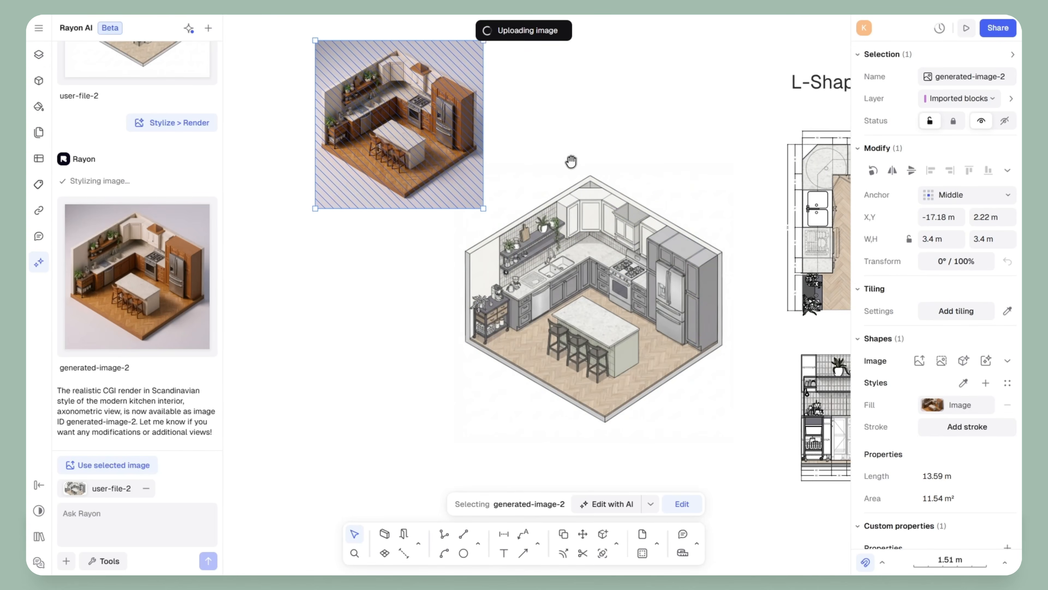
{"action": "middle_click_drag", "start_coordinate": [571, 162], "coordinate": [684, 412]}
{"action": "left_click_drag", "start_coordinate": [502, 382], "coordinate": [658, 307]}
{"action": "left_click", "coordinate": [794, 329]}
{"action": "scroll", "coordinate": [794, 330], "scroll_direction": "up", "scroll_amount": 3}
{"action": "left_click", "coordinate": [649, 269]}
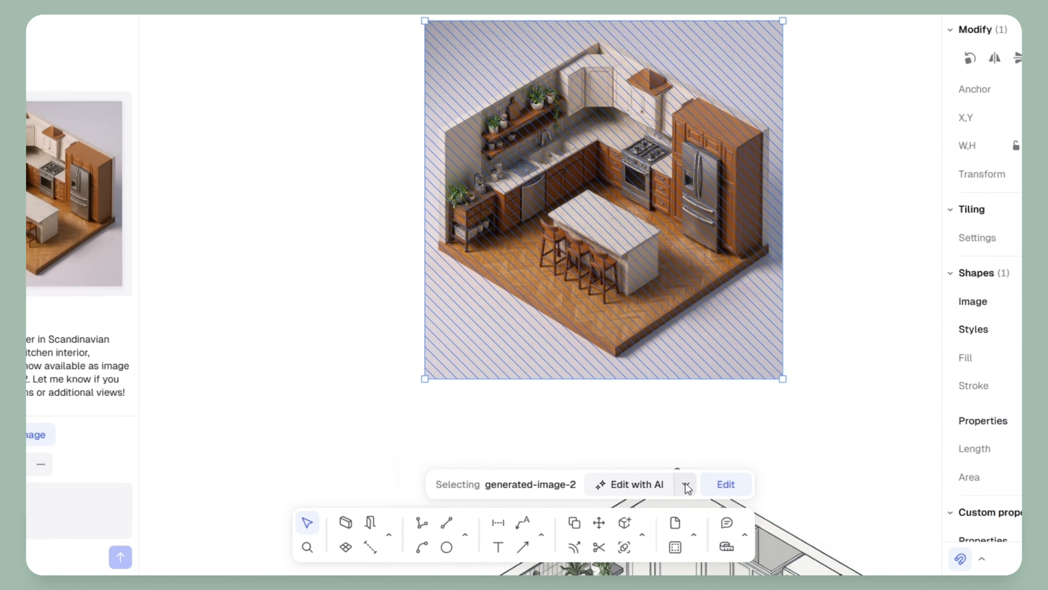
Remove the render's background with AI and pan to show it beside the L-Shaped plan
{"action": "left_click", "coordinate": [651, 503]}
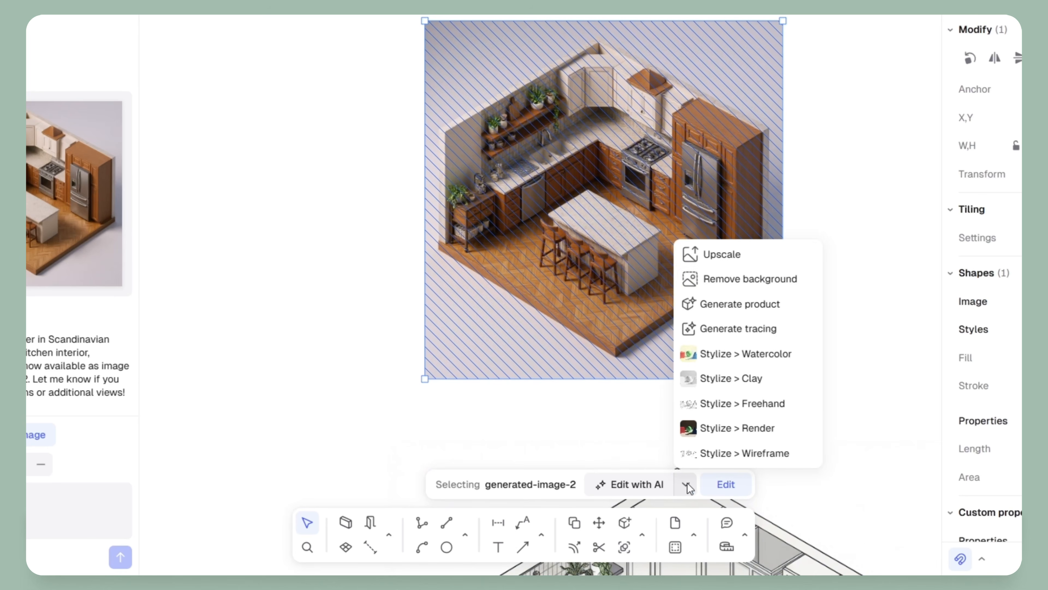
{"action": "left_click", "coordinate": [721, 252]}
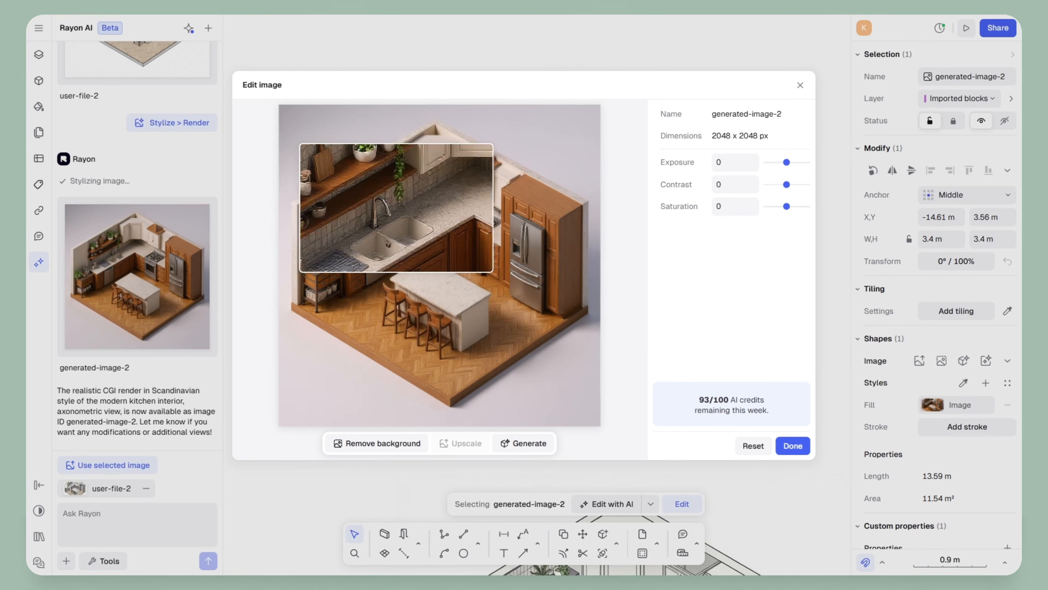
{"action": "left_click", "coordinate": [387, 444]}
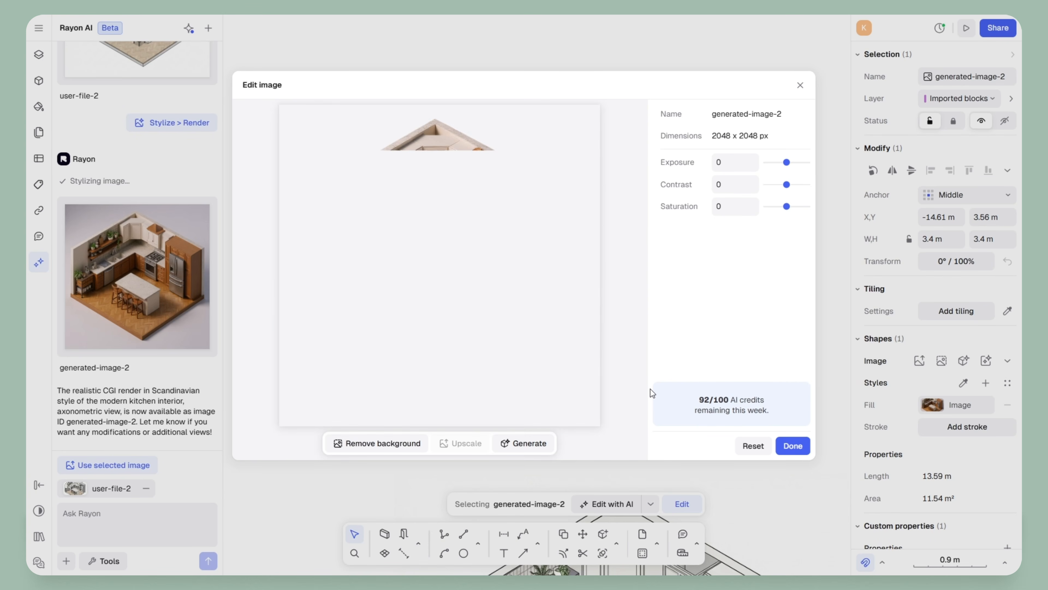
{"action": "left_click", "coordinate": [793, 446]}
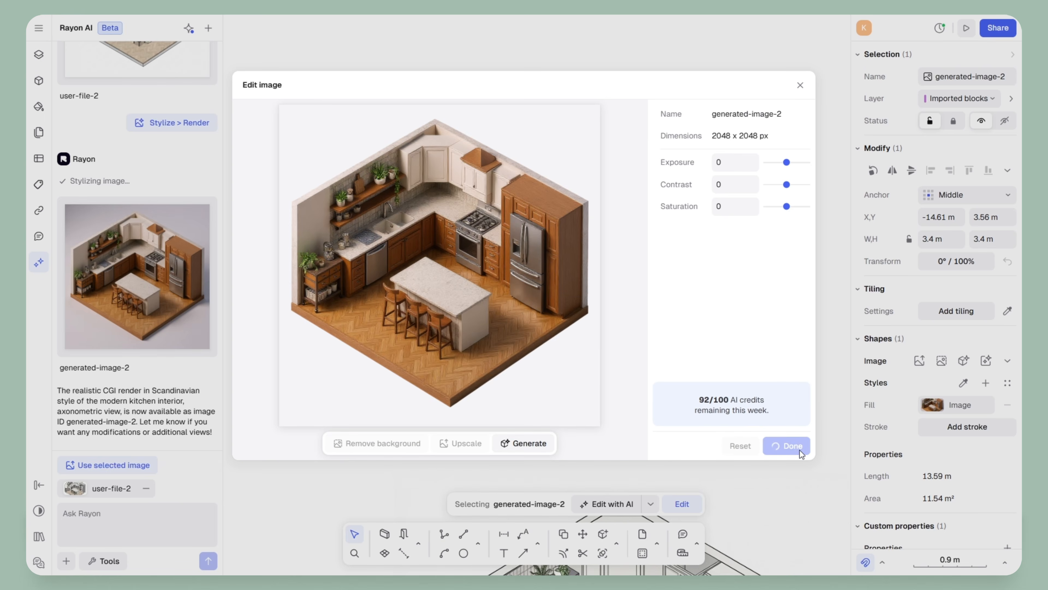
{"action": "left_click", "coordinate": [733, 394]}
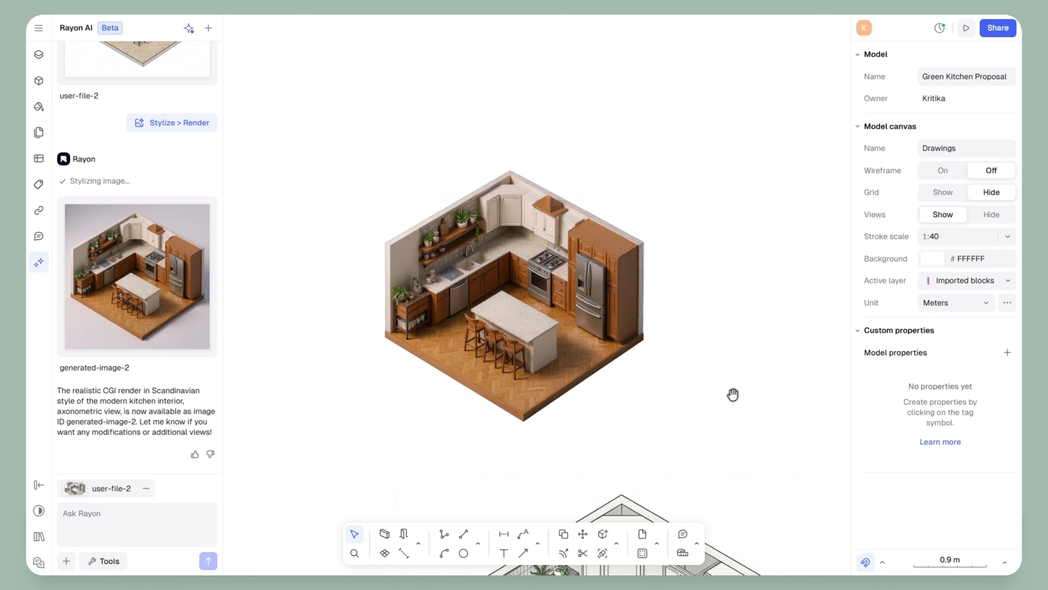
{"action": "middle_click_drag", "start_coordinate": [734, 394], "coordinate": [717, 392]}
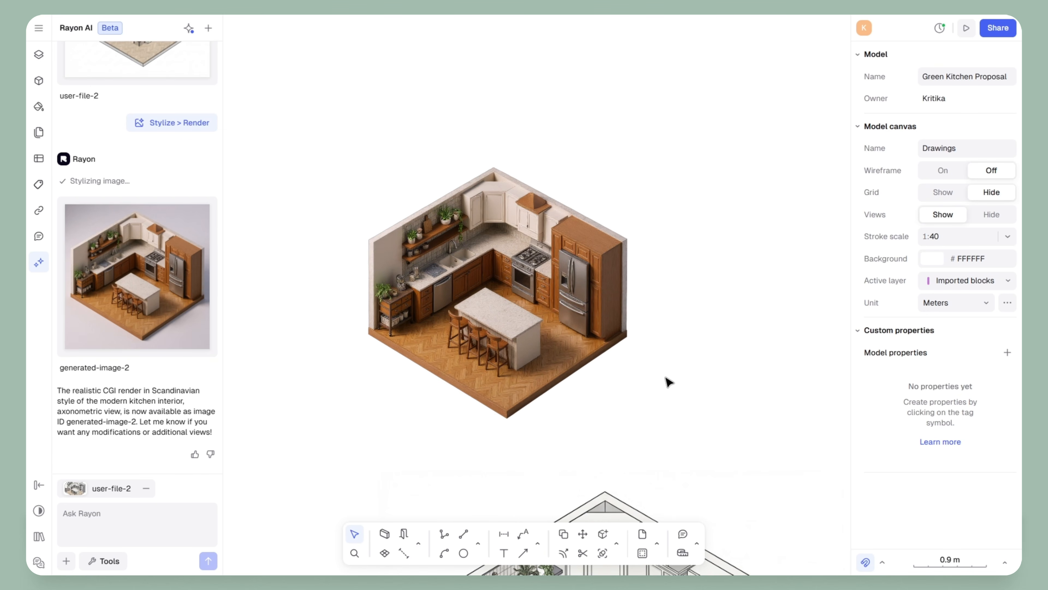
{"action": "mouse_move", "coordinate": [668, 320]}
{"action": "middle_mouse_down"}
{"action": "mouse_move", "coordinate": [599, 317]}
{"action": "mouse_move", "coordinate": [419, 258]}
{"action": "middle_mouse_up"}
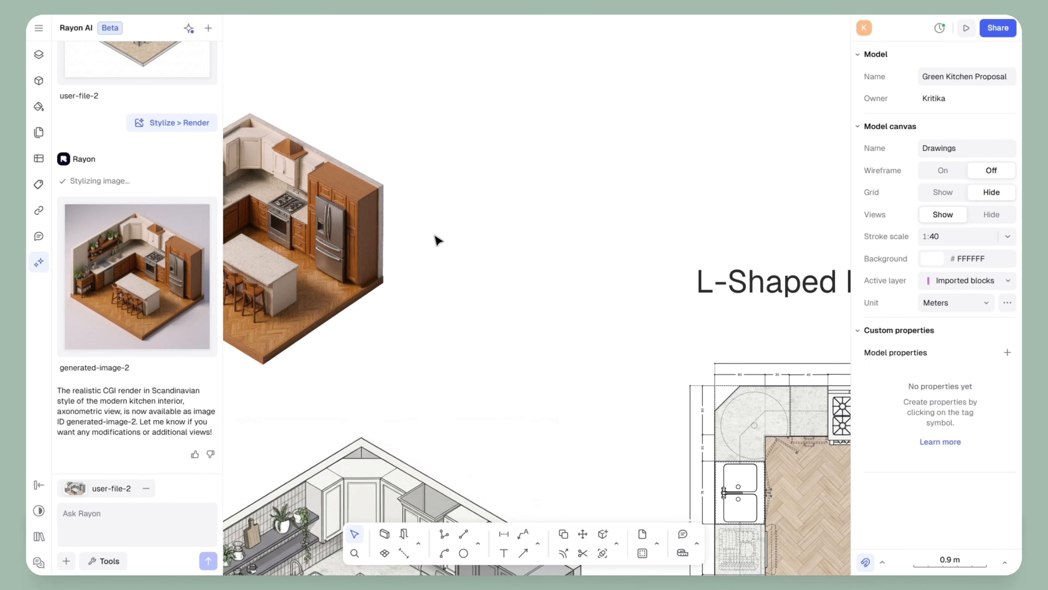
{"action": "left_click", "coordinate": [39, 54]}
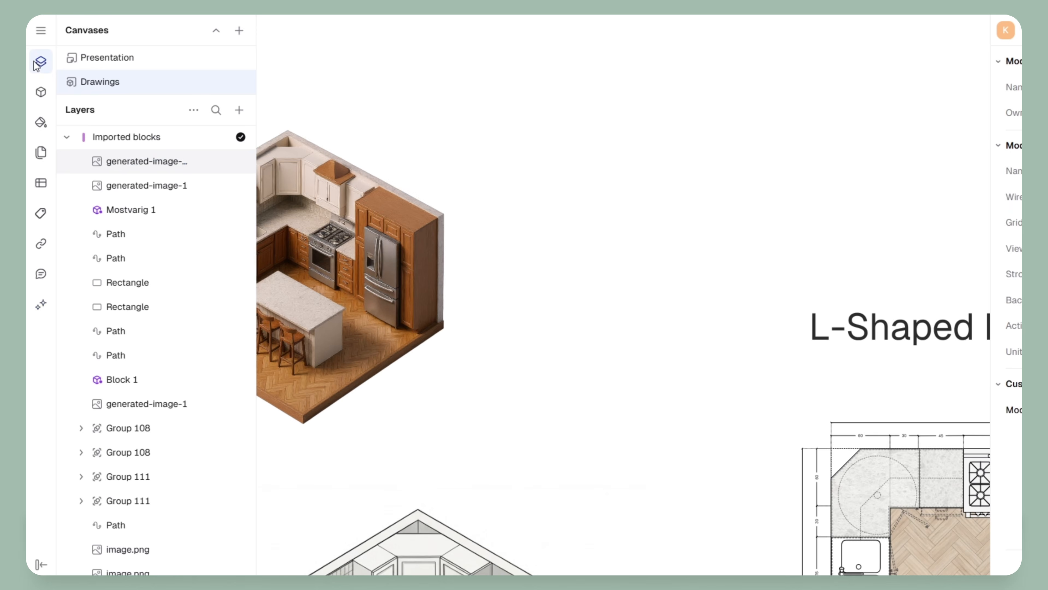
Switch to the Presentation canvas and import the chair image file
{"action": "left_click", "coordinate": [122, 59]}
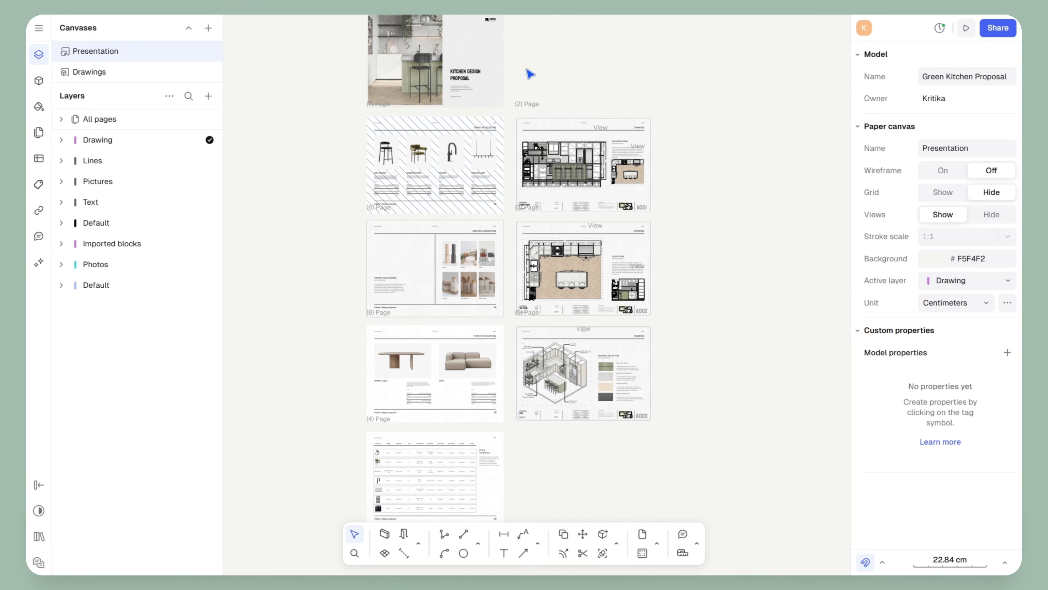
{"action": "left_click_drag", "start_coordinate": [575, 67], "coordinate": [565, 186]}
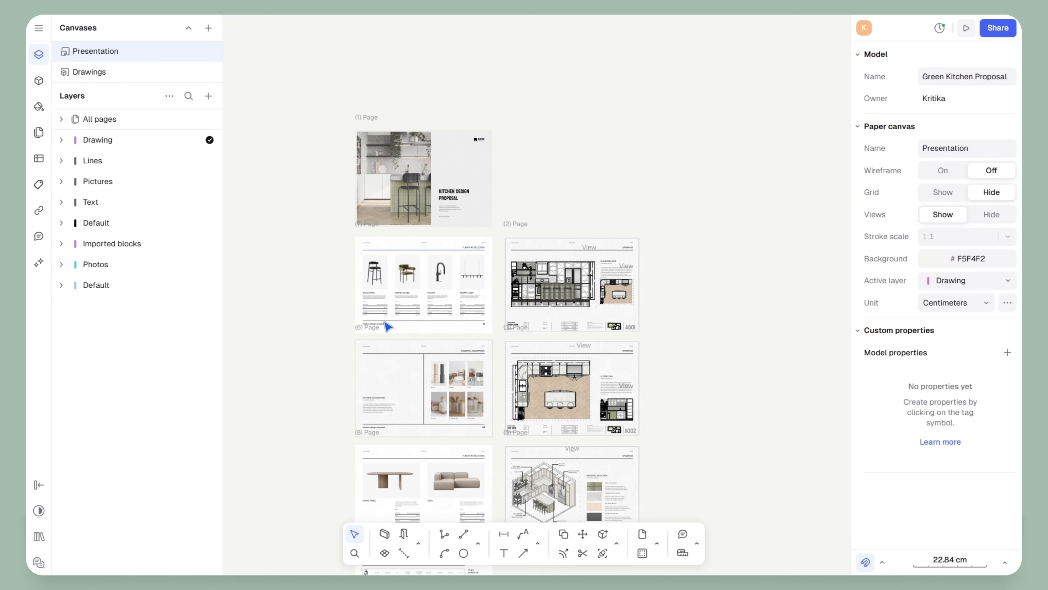
{"action": "scroll", "coordinate": [413, 272], "scroll_direction": "up", "scroll_amount": 8, "text": "ctrl"}
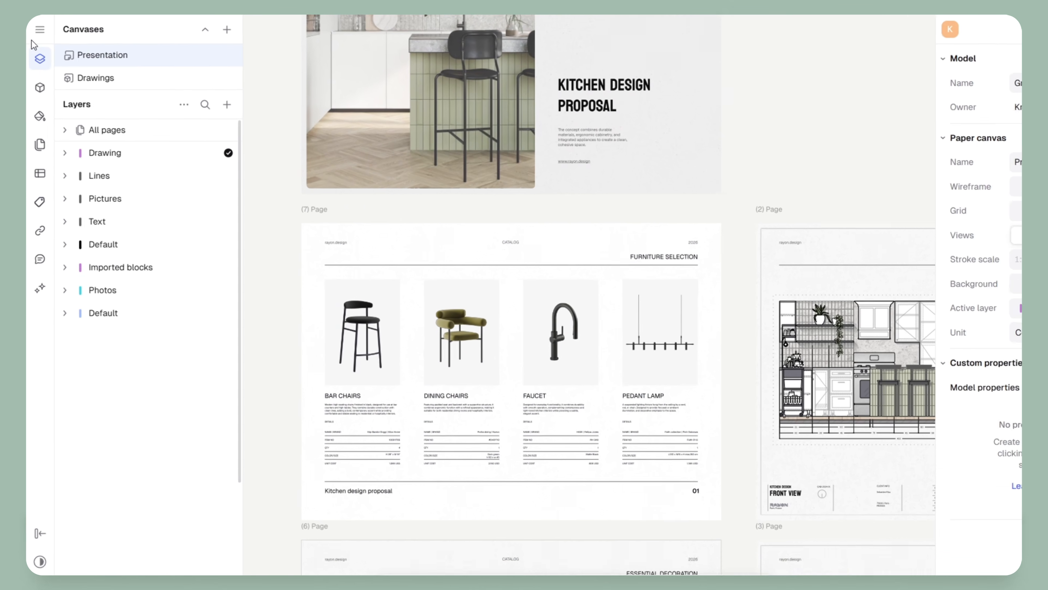
{"action": "left_click", "coordinate": [40, 32]}
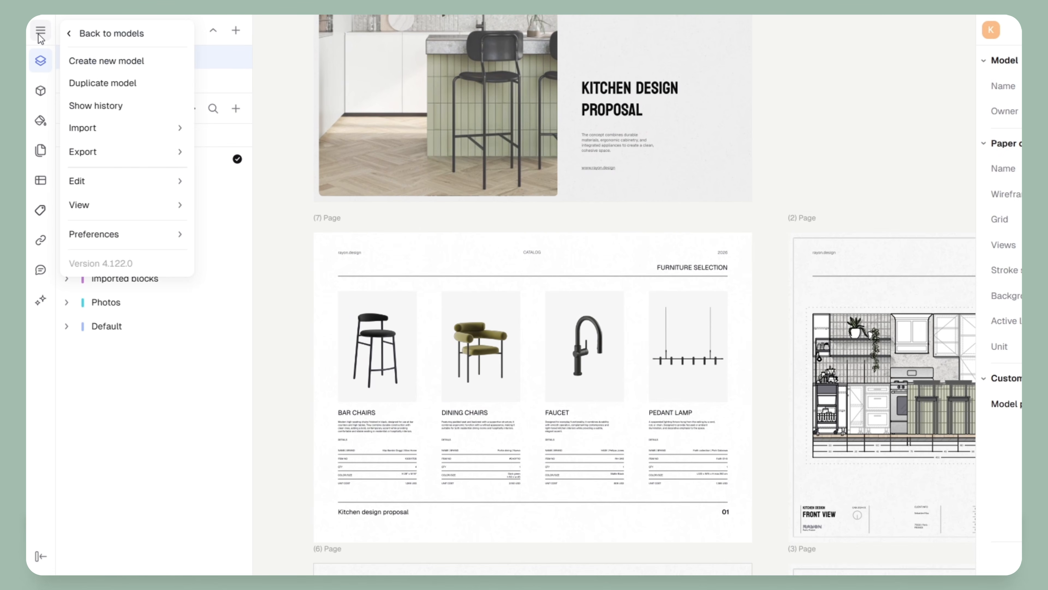
{"action": "mouse_move", "coordinate": [78, 129]}
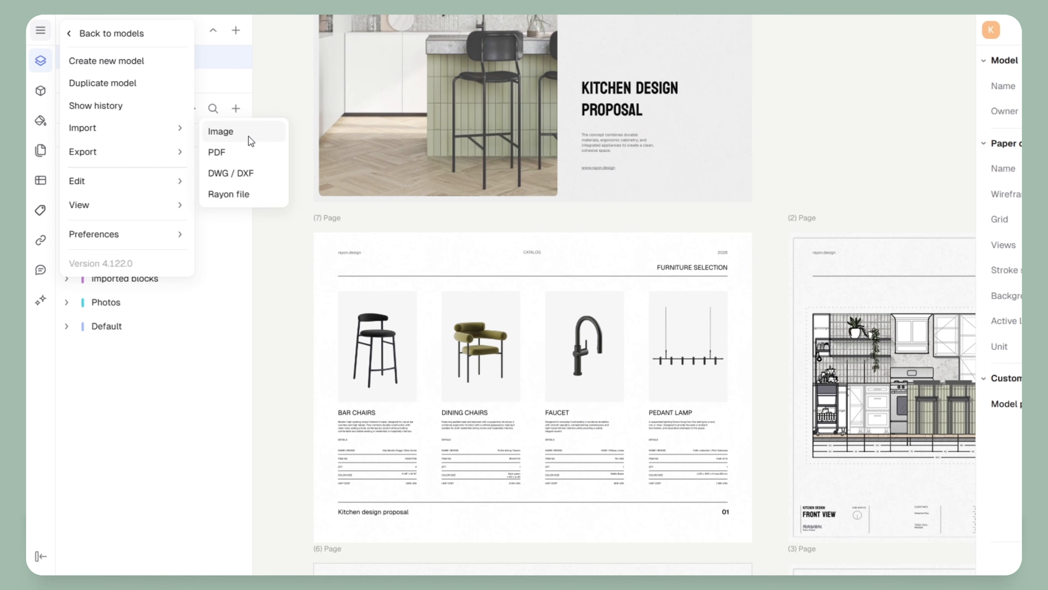
{"action": "left_click", "coordinate": [255, 136]}
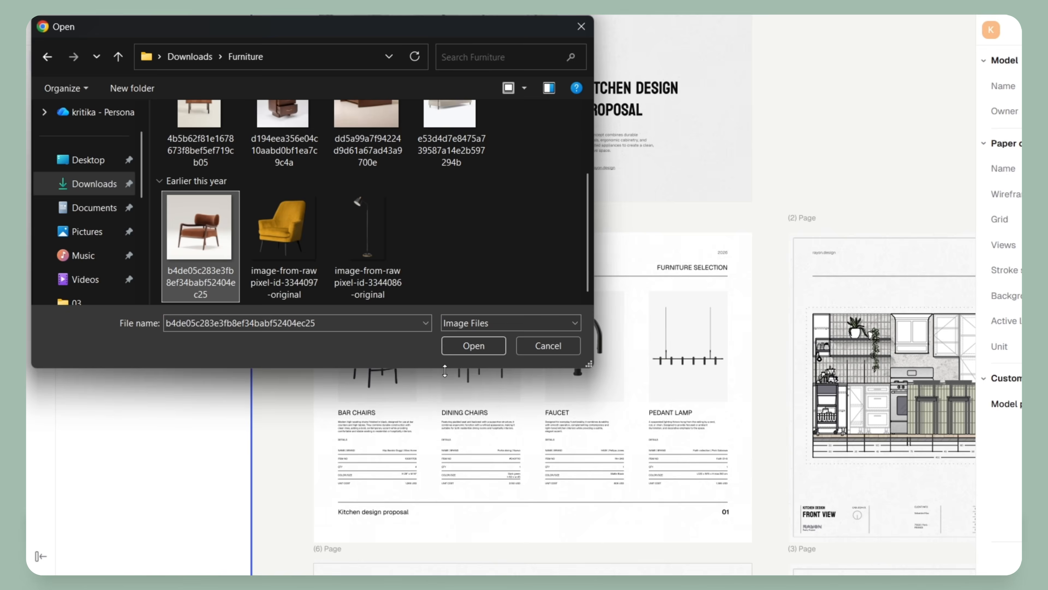
{"action": "left_click", "coordinate": [472, 346]}
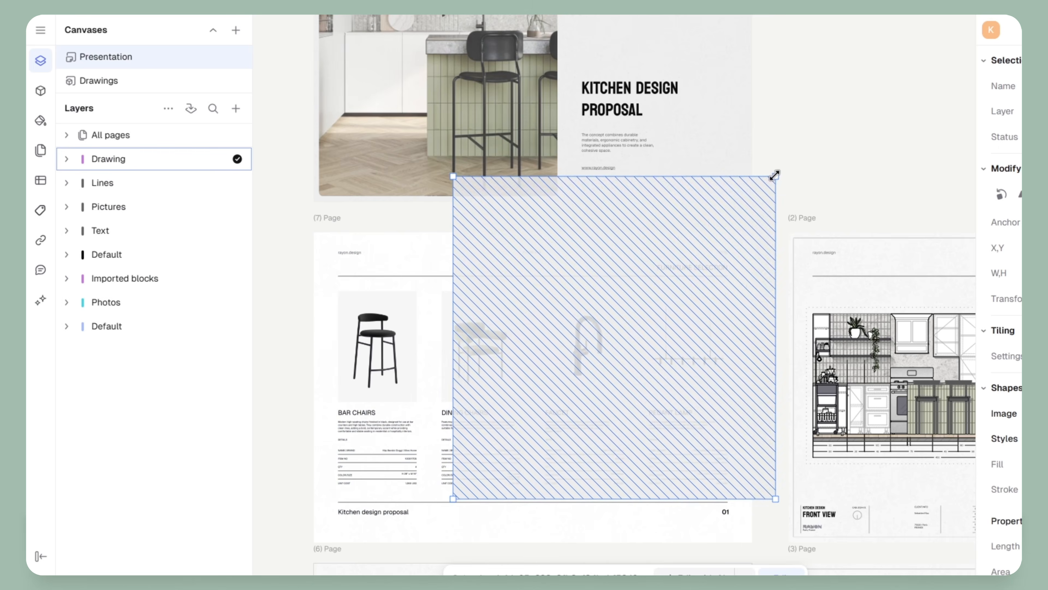
Shrink the chair image to 5.65 cm, place it on the Bar Chairs tile and remove its background
{"action": "left_click_drag", "start_coordinate": [776, 175], "coordinate": [495, 416]}
{"action": "left_click_drag", "start_coordinate": [433, 364], "coordinate": [433, 364]}
{"action": "left_click_drag", "start_coordinate": [429, 425], "coordinate": [338, 329]}
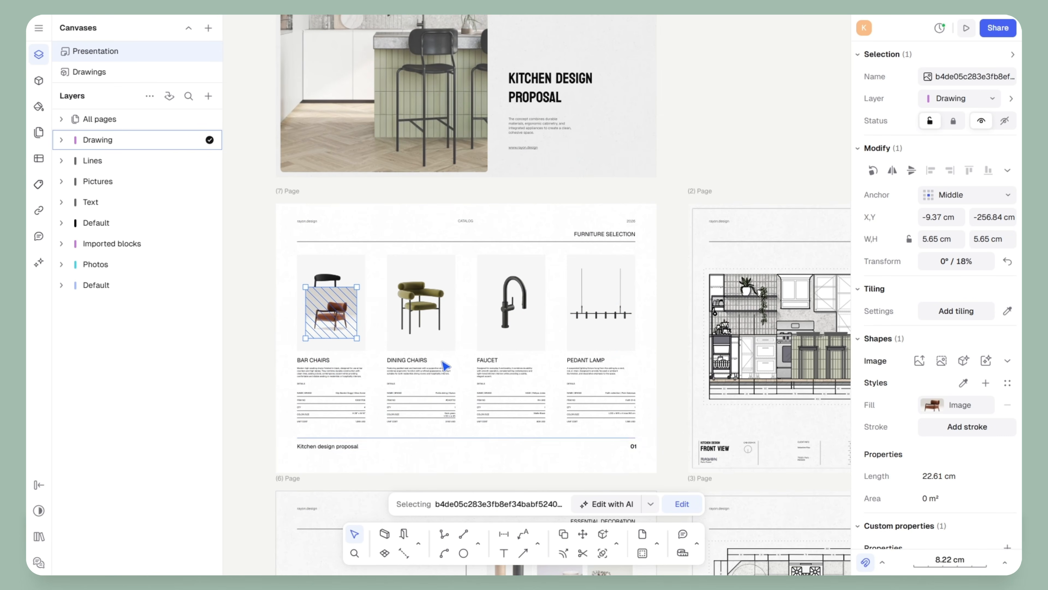
{"action": "left_click", "coordinate": [650, 504]}
{"action": "left_click", "coordinate": [717, 350]}
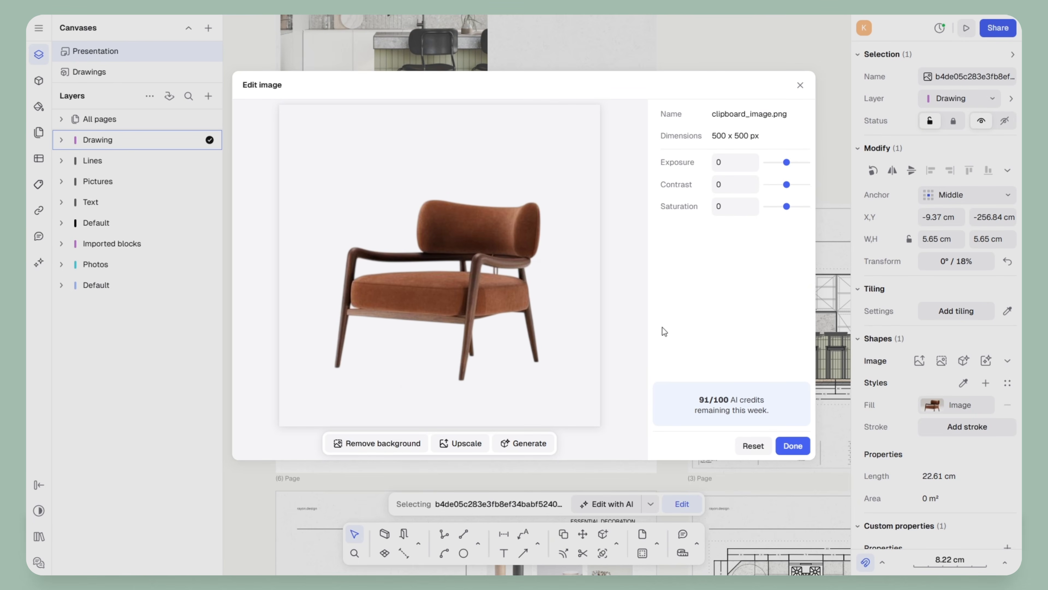
{"action": "left_click", "coordinate": [793, 445]}
Replace the green dining chair with the brown armchair in the Dining Chairs tile, sized 7.27 cm
{"action": "scroll", "coordinate": [358, 313], "scroll_direction": "up", "scroll_amount": 5, "text": "ctrl"}
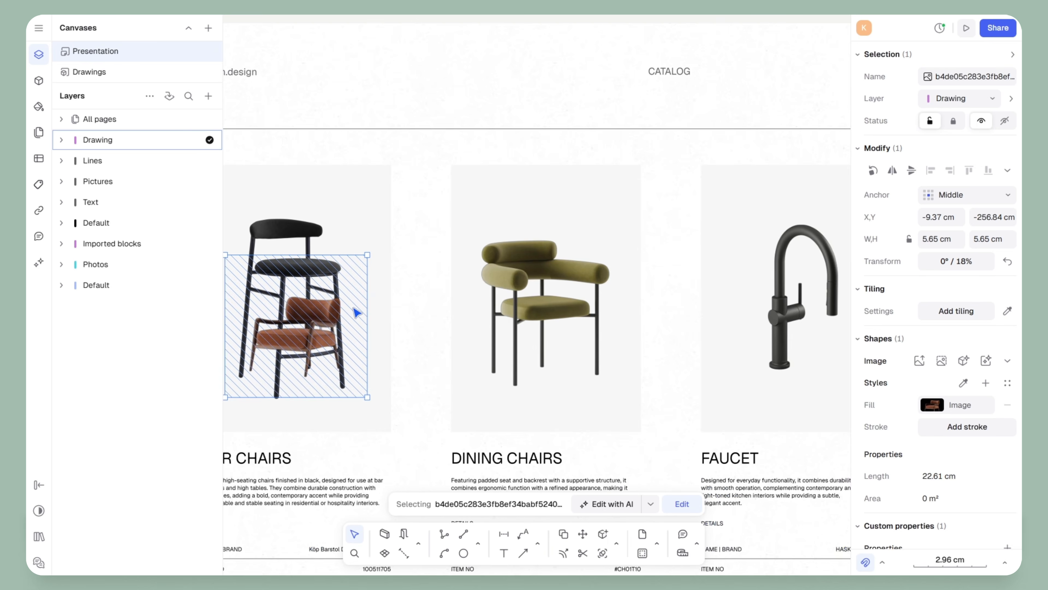
{"action": "mouse_move", "coordinate": [387, 316]}
{"action": "middle_mouse_down"}
{"action": "mouse_move", "coordinate": [580, 298]}
{"action": "mouse_move", "coordinate": [501, 244]}
{"action": "middle_mouse_up"}
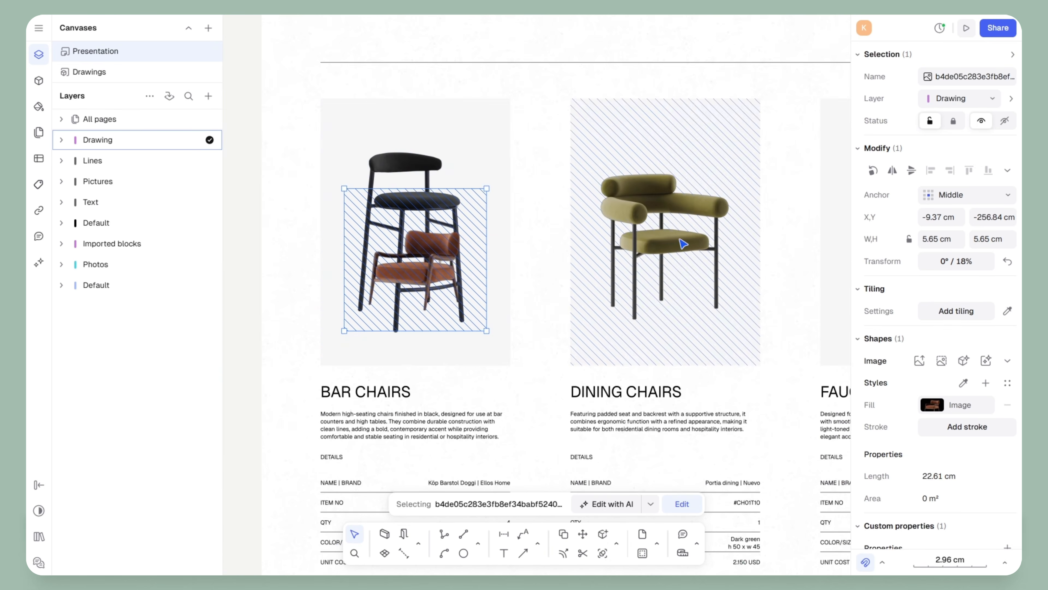
{"action": "left_click", "coordinate": [682, 225]}
{"action": "key", "text": "Delete"}
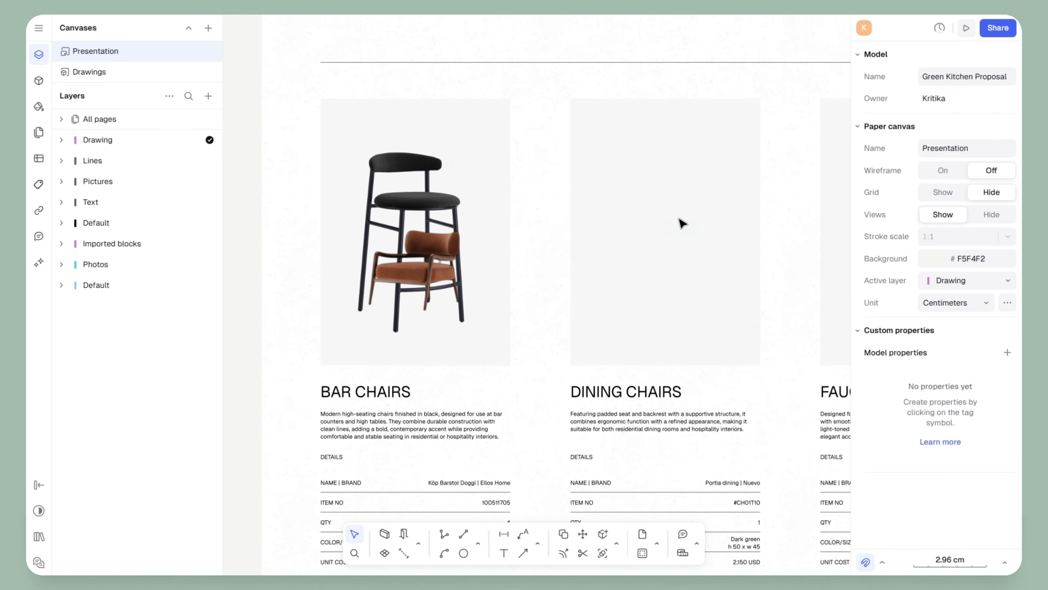
{"action": "left_click", "coordinate": [418, 268]}
{"action": "left_click_drag", "start_coordinate": [418, 268], "coordinate": [698, 230]}
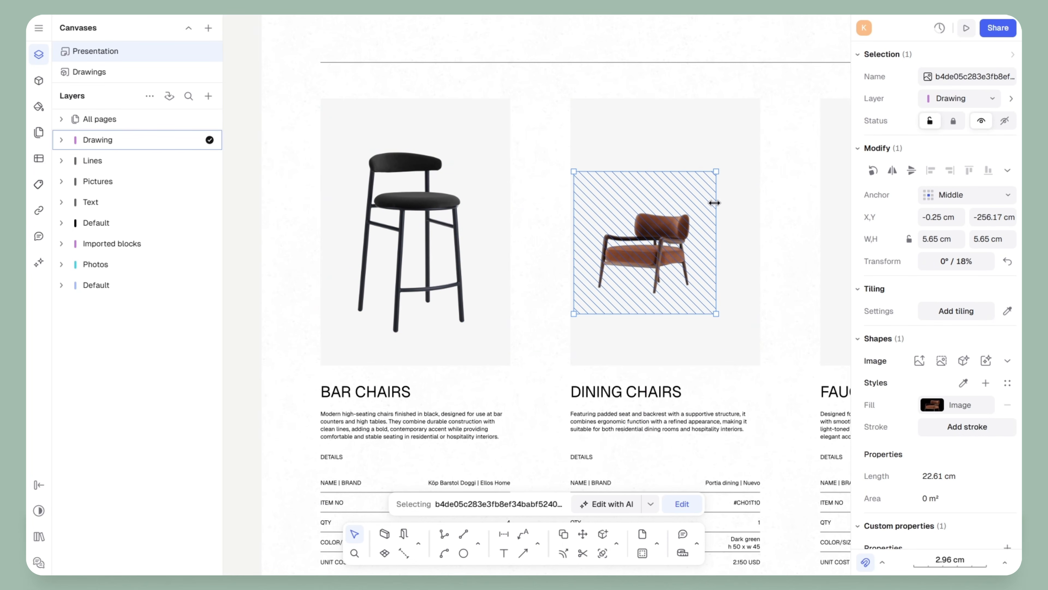
{"action": "left_click_drag", "start_coordinate": [716, 171], "coordinate": [754, 135]}
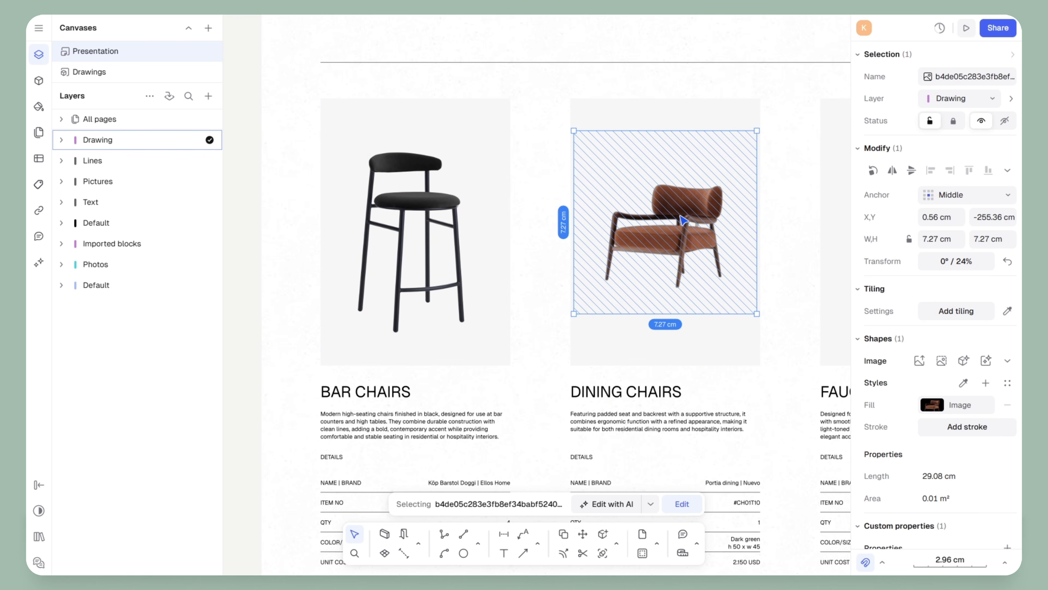
{"action": "left_click_drag", "start_coordinate": [679, 218], "coordinate": [675, 241]}
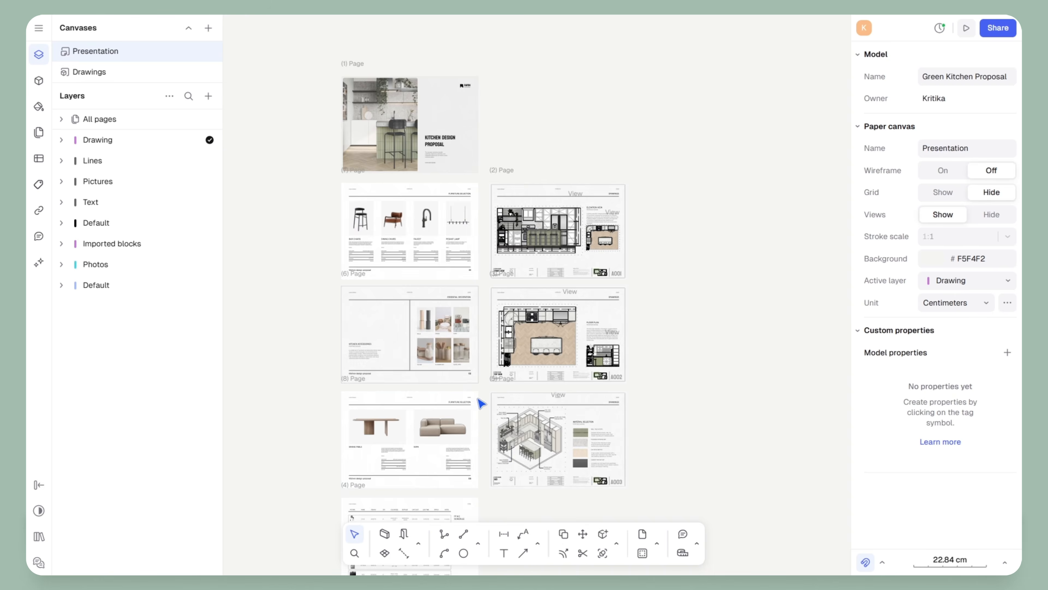
Scroll the Presentation canvas down to the sofa catalog and FF&E schedule pages
{"action": "scroll", "coordinate": [480, 400], "scroll_direction": "up", "scroll_amount": 4}
{"action": "scroll", "coordinate": [513, 254], "scroll_direction": "up", "scroll_amount": 4}
{"action": "middle_click_drag", "start_coordinate": [514, 253], "coordinate": [506, 195]}
{"action": "scroll", "coordinate": [470, 276], "scroll_direction": "down", "scroll_amount": 5}
{"action": "scroll", "coordinate": [381, 213], "scroll_direction": "up", "scroll_amount": 5}
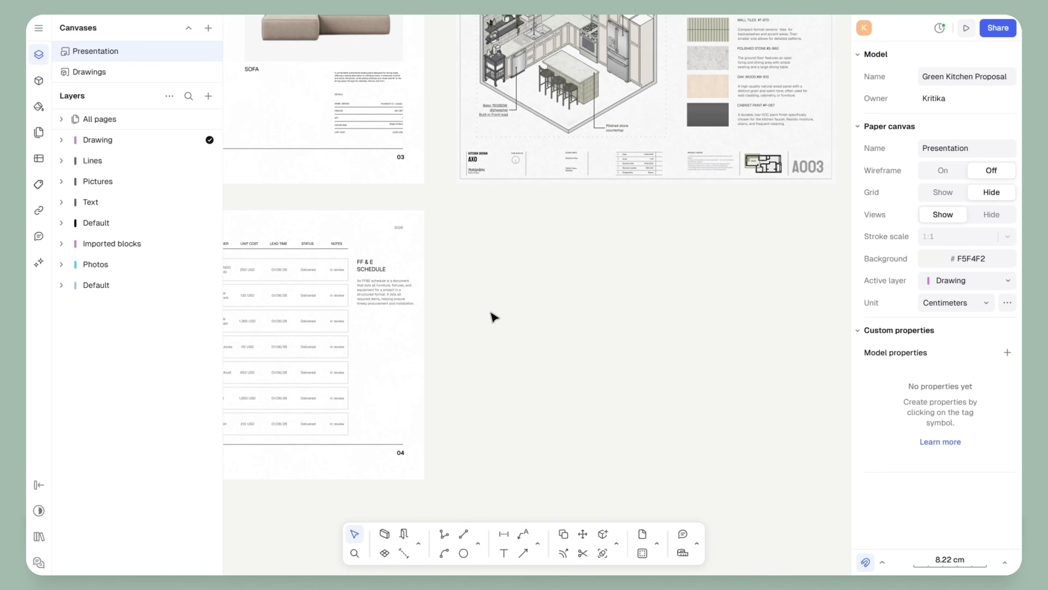
{"action": "scroll", "coordinate": [395, 345], "scroll_direction": "down", "scroll_amount": 2}
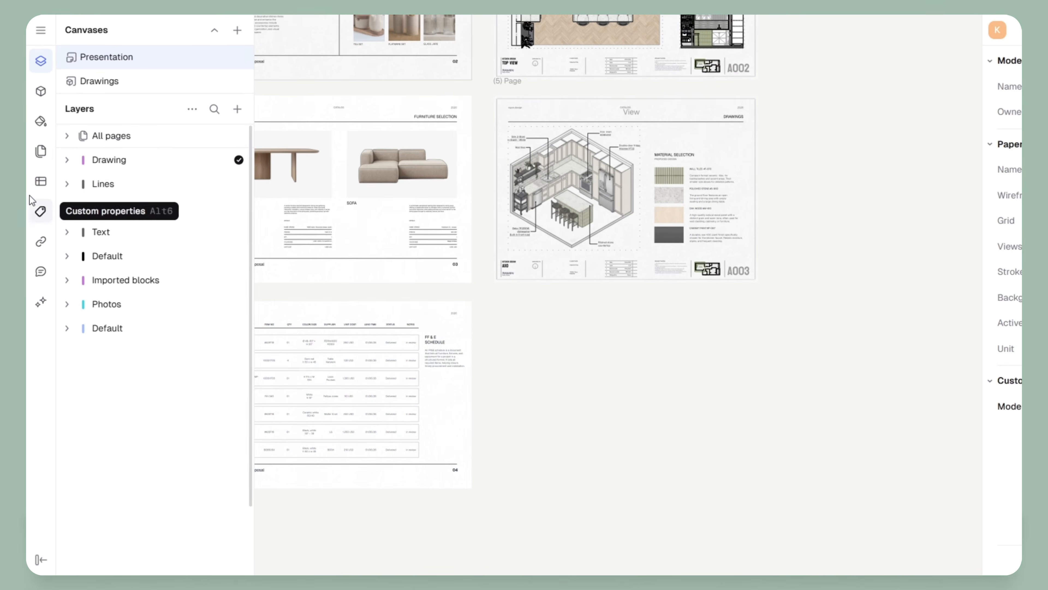
Add a new blank page from the Pages list and place it below the A003 sheet
{"action": "left_click", "coordinate": [41, 153]}
{"action": "scroll", "coordinate": [165, 157], "scroll_direction": "down", "scroll_amount": 10}
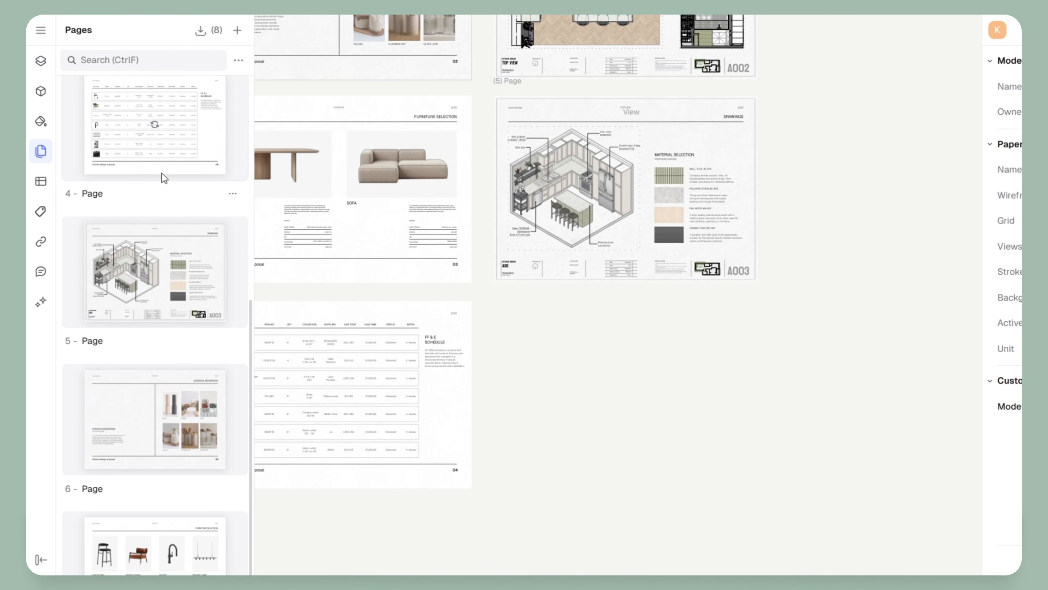
{"action": "scroll", "coordinate": [167, 251], "scroll_direction": "up", "scroll_amount": 5}
{"action": "scroll", "coordinate": [168, 256], "scroll_direction": "up", "scroll_amount": 2}
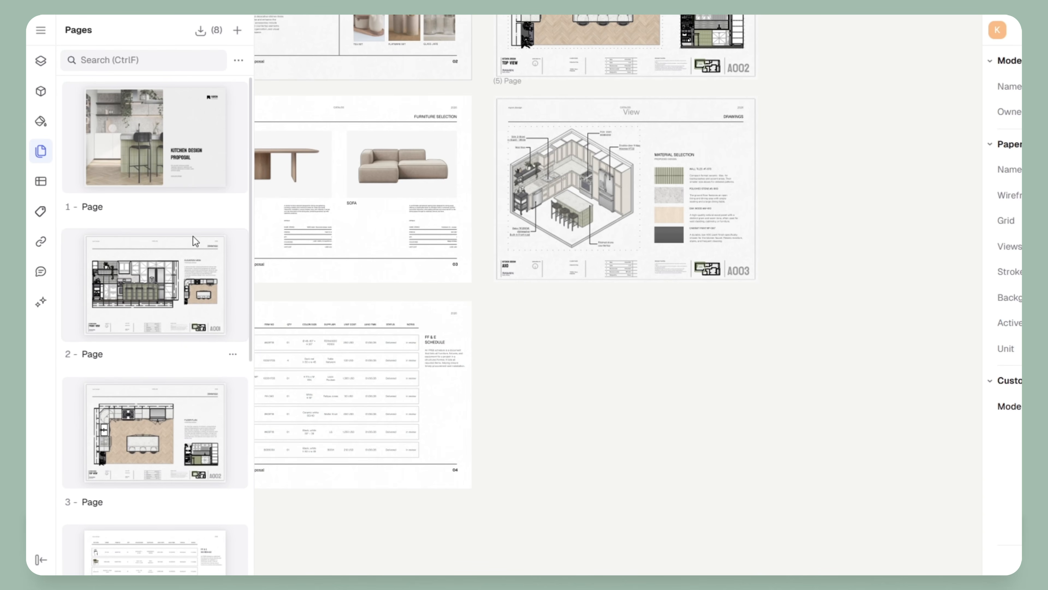
{"action": "left_click", "coordinate": [238, 31]}
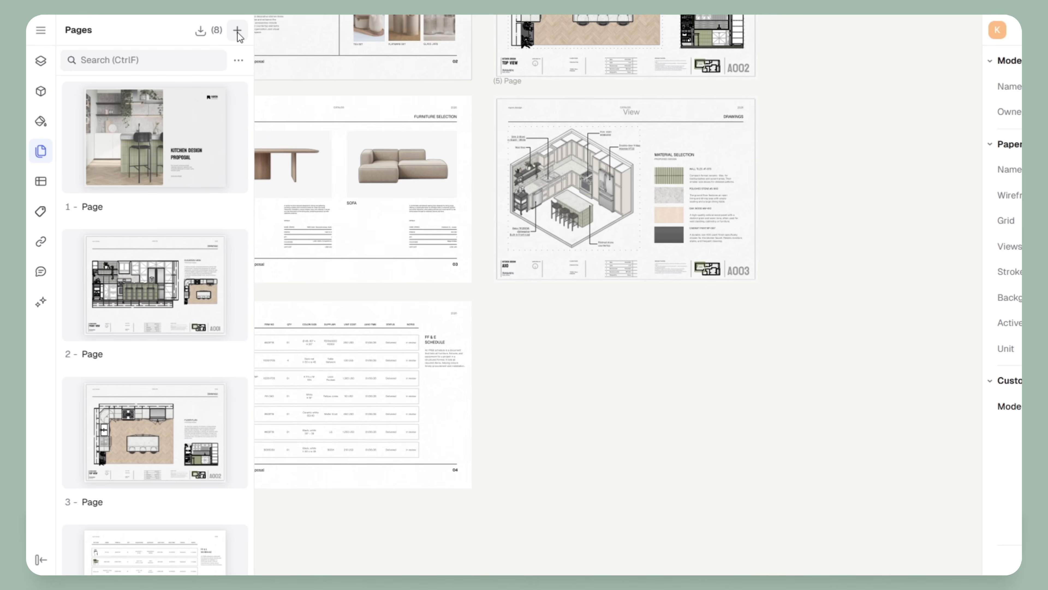
{"action": "left_click_drag", "start_coordinate": [493, 330], "coordinate": [428, 357]}
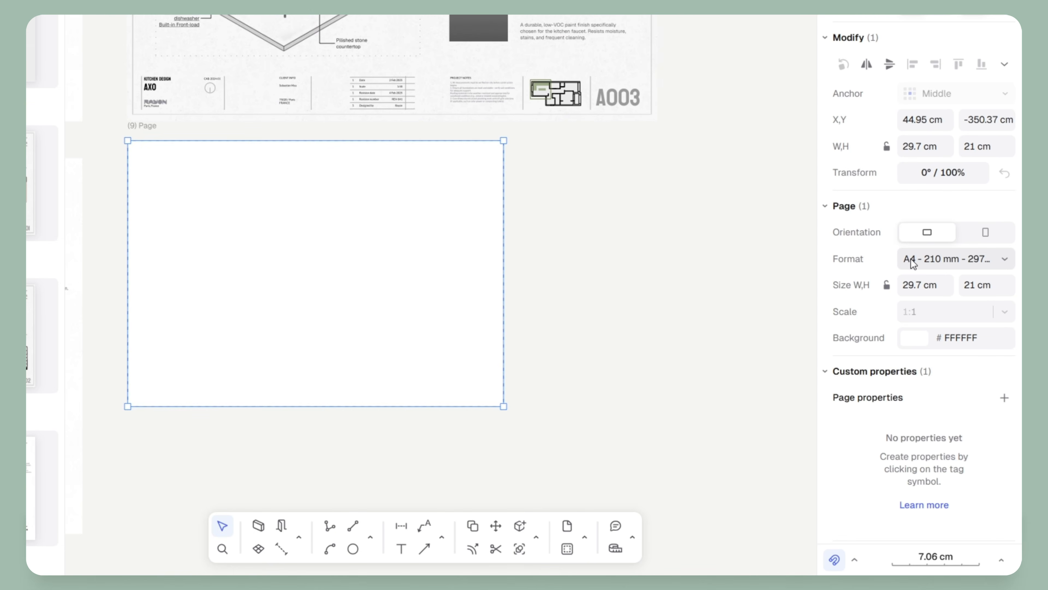
Set the new page's format to A3 landscape and line it up under A003
{"action": "left_click", "coordinate": [914, 260]}
{"action": "left_click", "coordinate": [857, 392]}
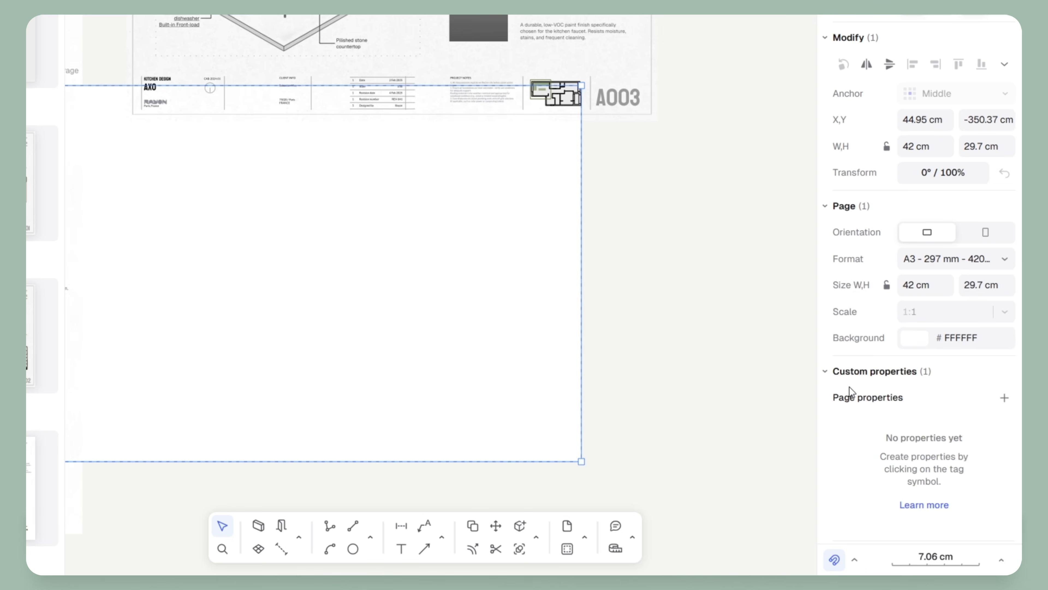
{"action": "scroll", "coordinate": [428, 159], "scroll_direction": "down", "scroll_amount": 4}
{"action": "left_click_drag", "start_coordinate": [277, 211], "coordinate": [322, 256]}
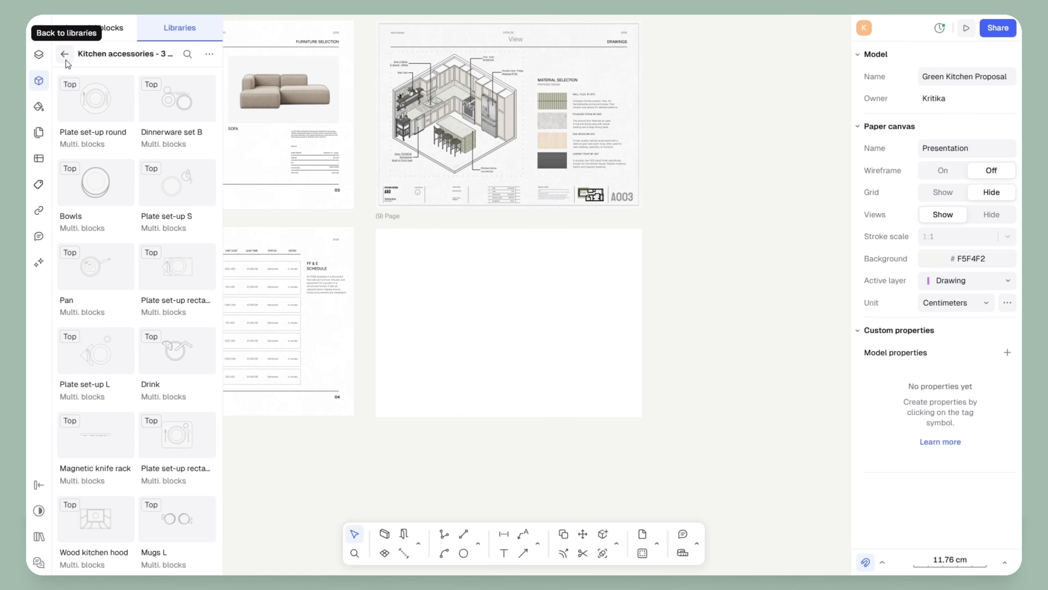
Test a progressive title block from the Title blocks library on the new page, numbered 102, then discard it
{"action": "left_click", "coordinate": [64, 54]}
{"action": "scroll", "coordinate": [143, 350], "scroll_direction": "down", "scroll_amount": 15}
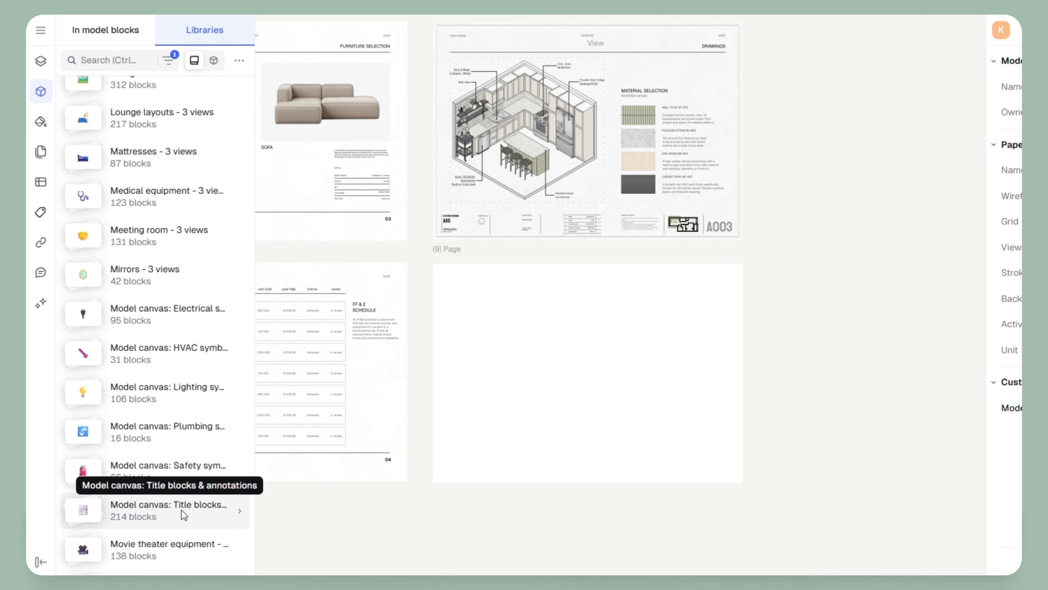
{"action": "left_click", "coordinate": [184, 514]}
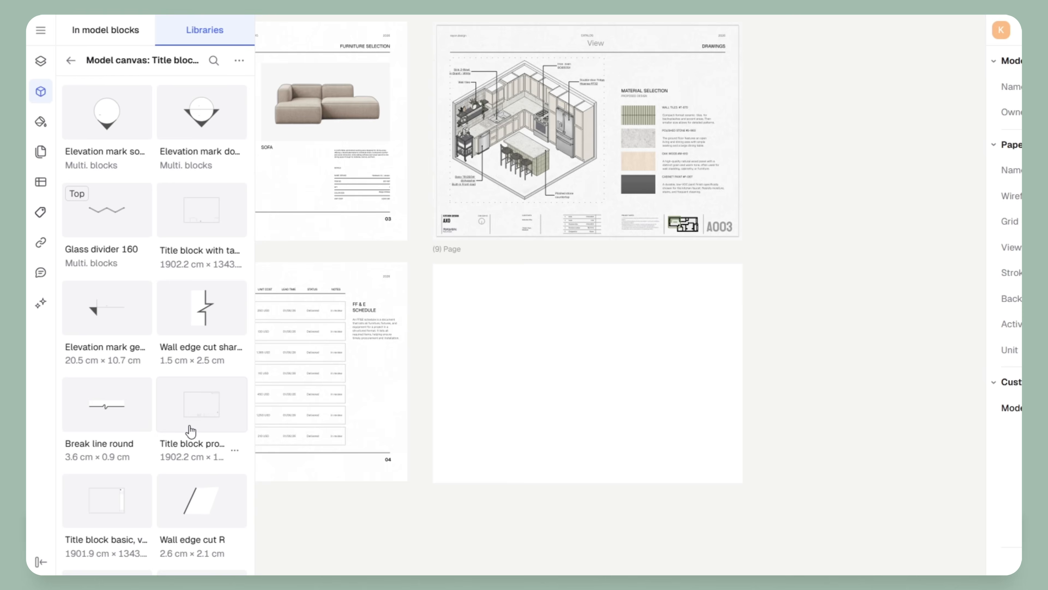
{"action": "left_click_drag", "start_coordinate": [198, 421], "coordinate": [586, 422]}
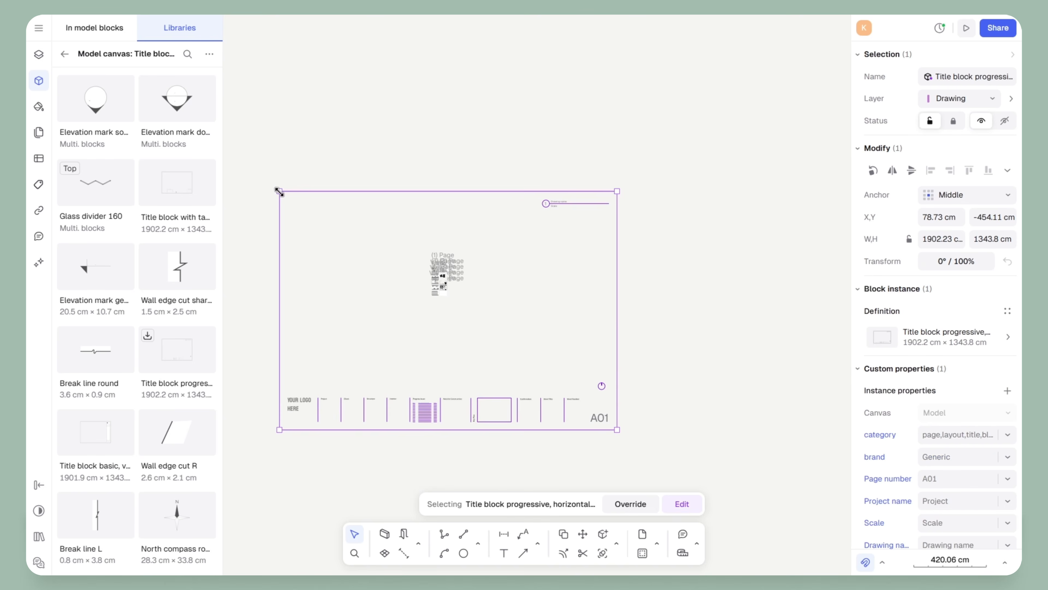
{"action": "left_click_drag", "start_coordinate": [279, 191], "coordinate": [599, 403]}
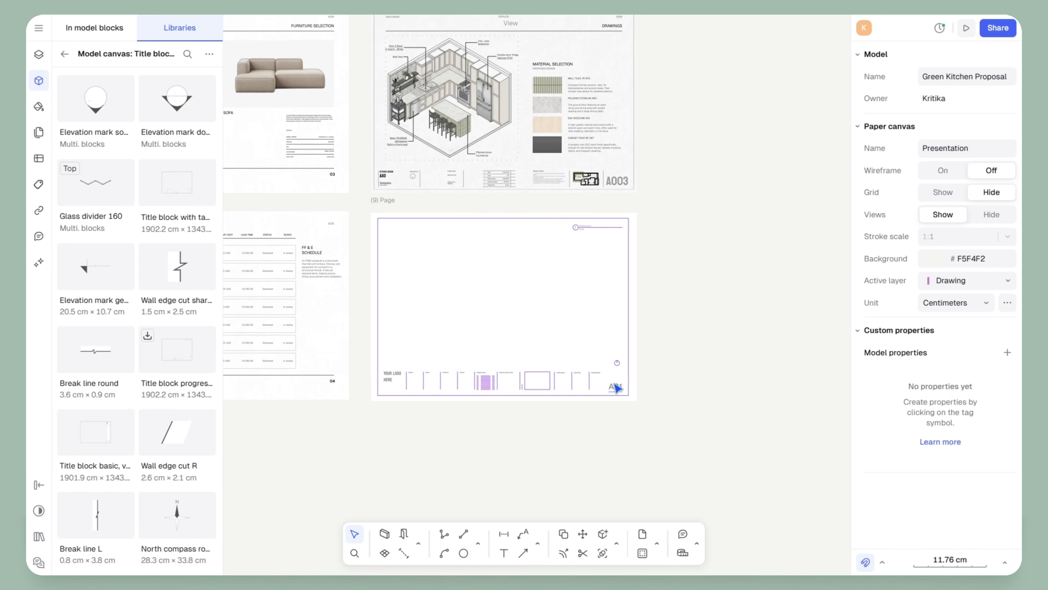
{"action": "scroll", "coordinate": [616, 387], "scroll_direction": "up", "scroll_amount": 5}
{"action": "double_click", "coordinate": [615, 393]}
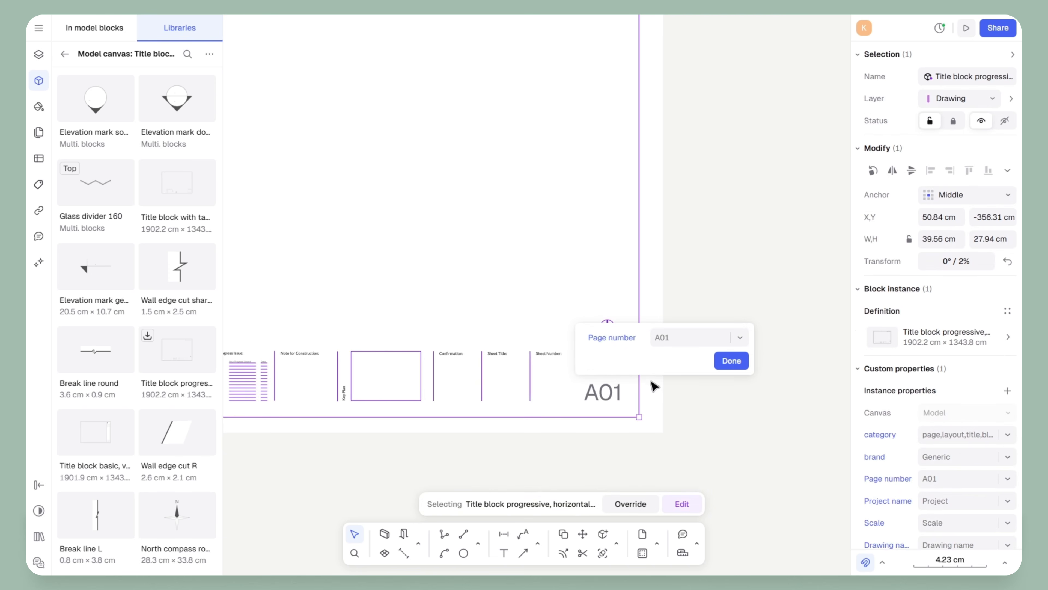
{"action": "left_click", "coordinate": [688, 337]}
{"action": "type", "text": "102"}
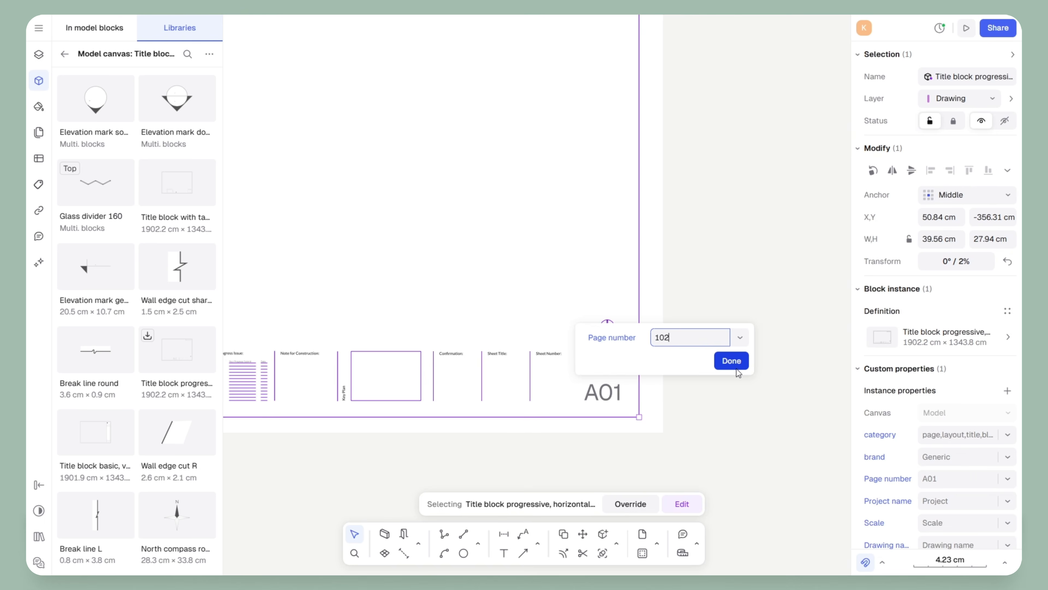
{"action": "left_click", "coordinate": [731, 361]}
{"action": "left_click", "coordinate": [688, 417]}
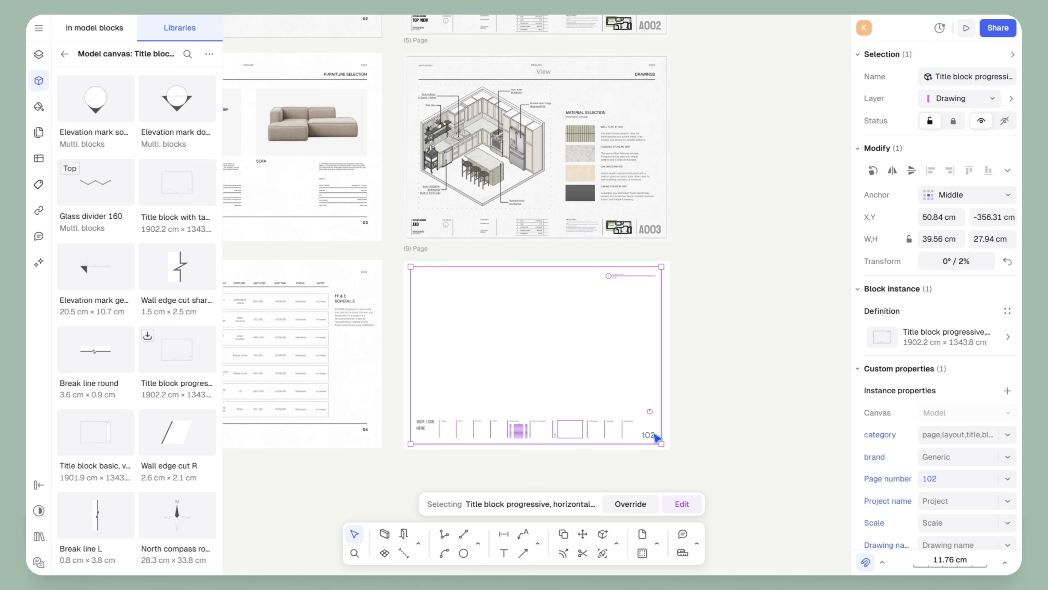
{"action": "key", "text": "Escape"}
Duplicate the A003 sheet's title block and frame onto the blank page
{"action": "left_click", "coordinate": [402, 223]}
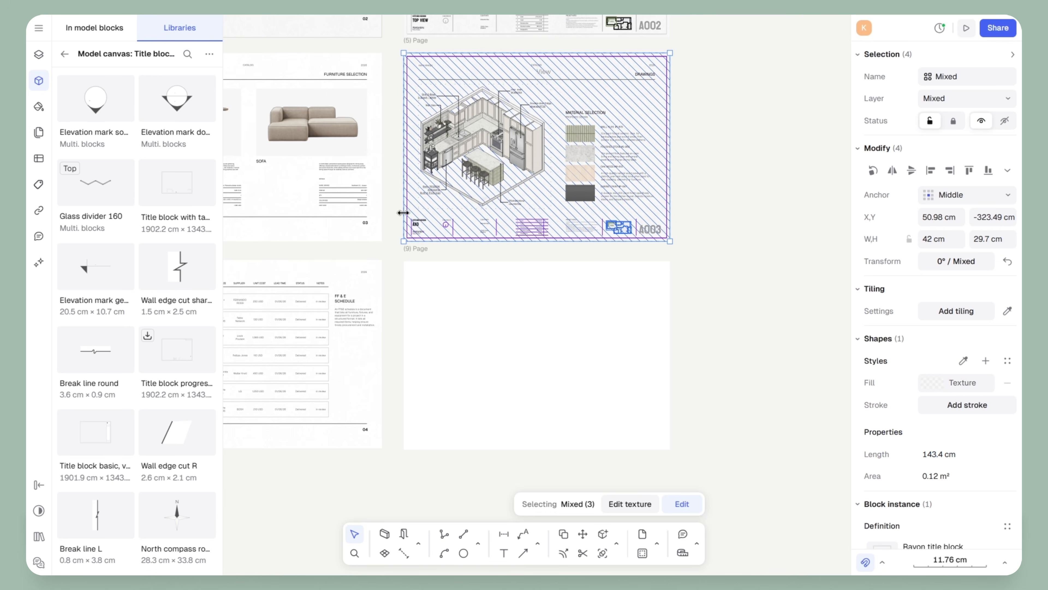
{"action": "key", "text": "ctrl+d"}
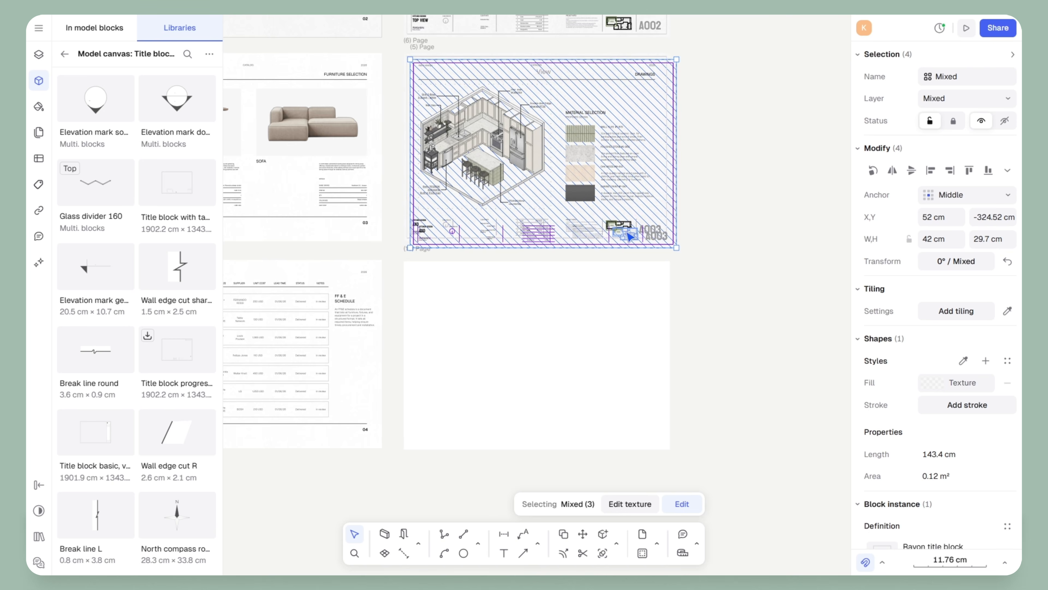
{"action": "left_click_drag", "start_coordinate": [627, 236], "coordinate": [619, 436]}
{"action": "left_click", "coordinate": [786, 424]}
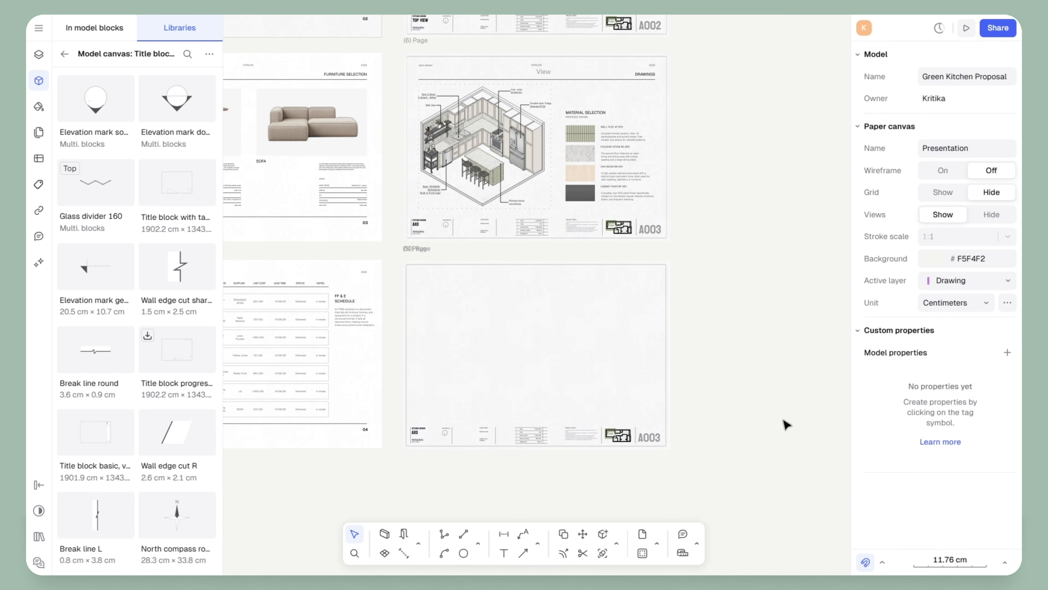
{"action": "scroll", "coordinate": [768, 384], "scroll_direction": "down", "scroll_amount": 1}
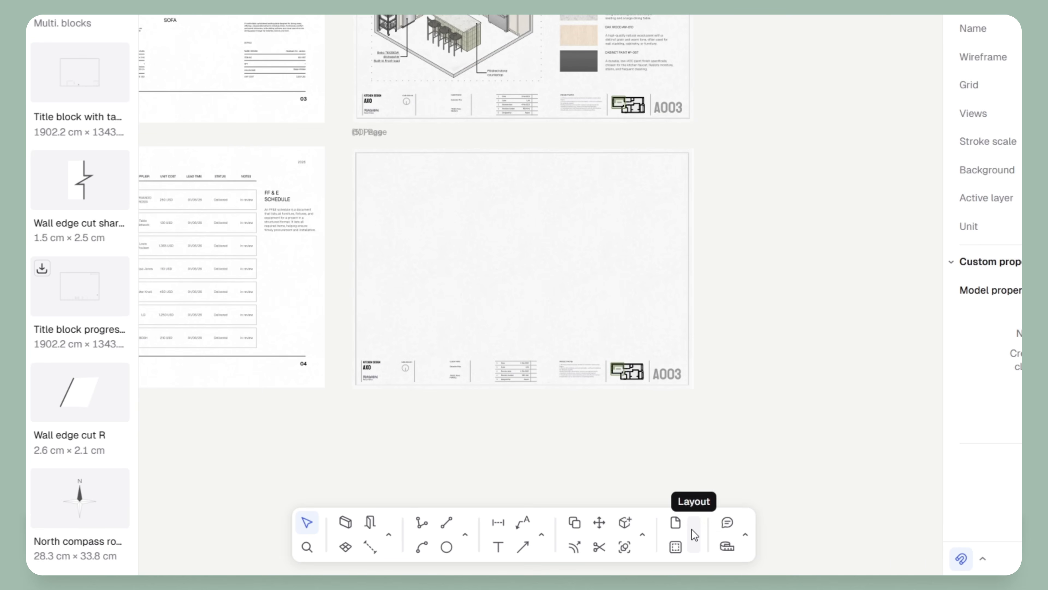
Draw a Layout View on page 9 and centre the realistic kitchen render in it at 1:21.36
{"action": "left_click", "coordinate": [657, 544]}
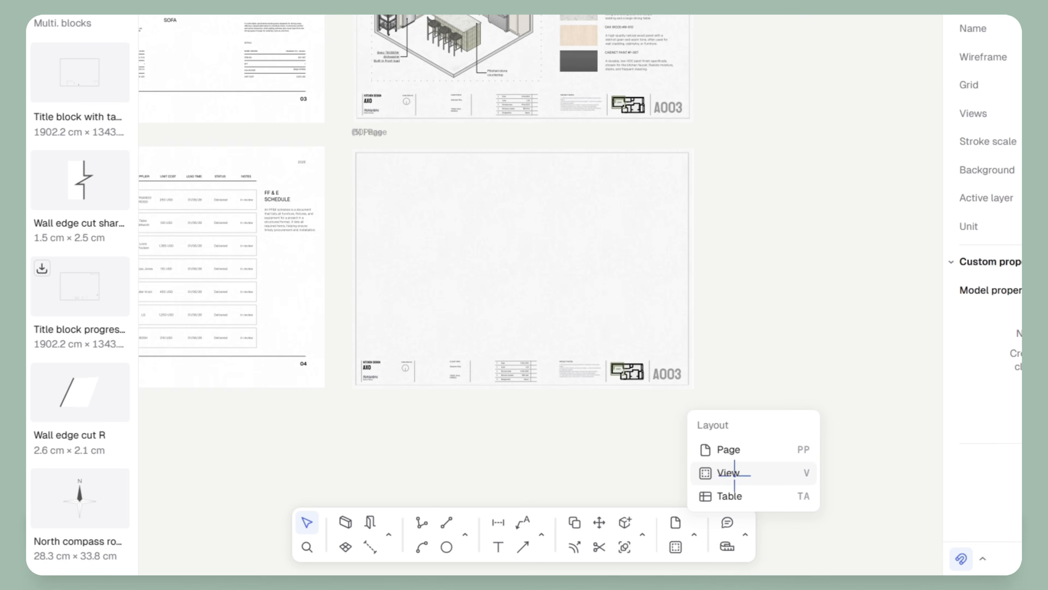
{"action": "left_click", "coordinate": [735, 473]}
{"action": "left_click", "coordinate": [369, 176]}
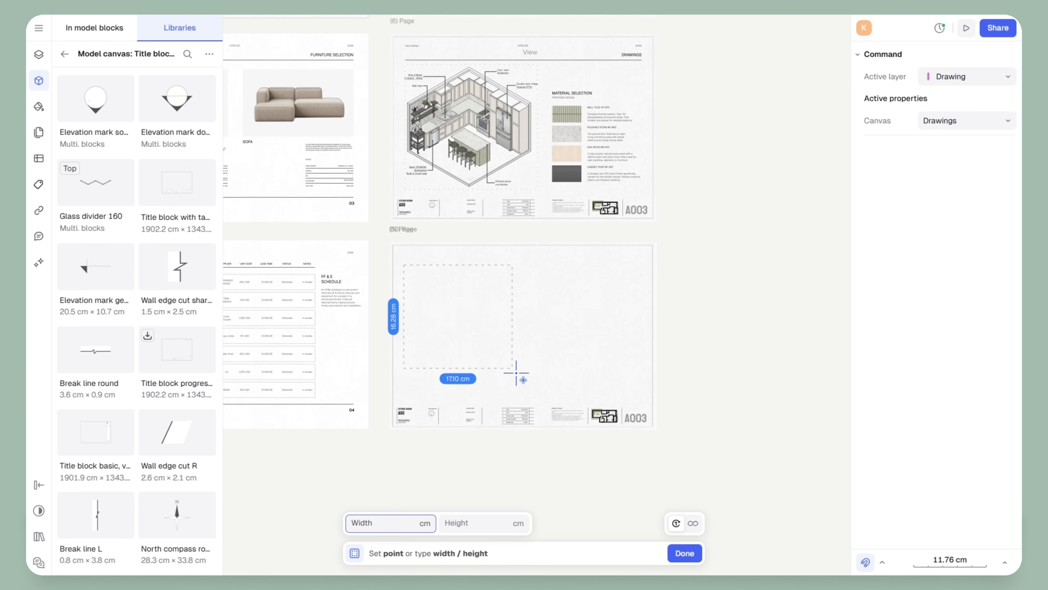
{"action": "left_click", "coordinate": [518, 390]}
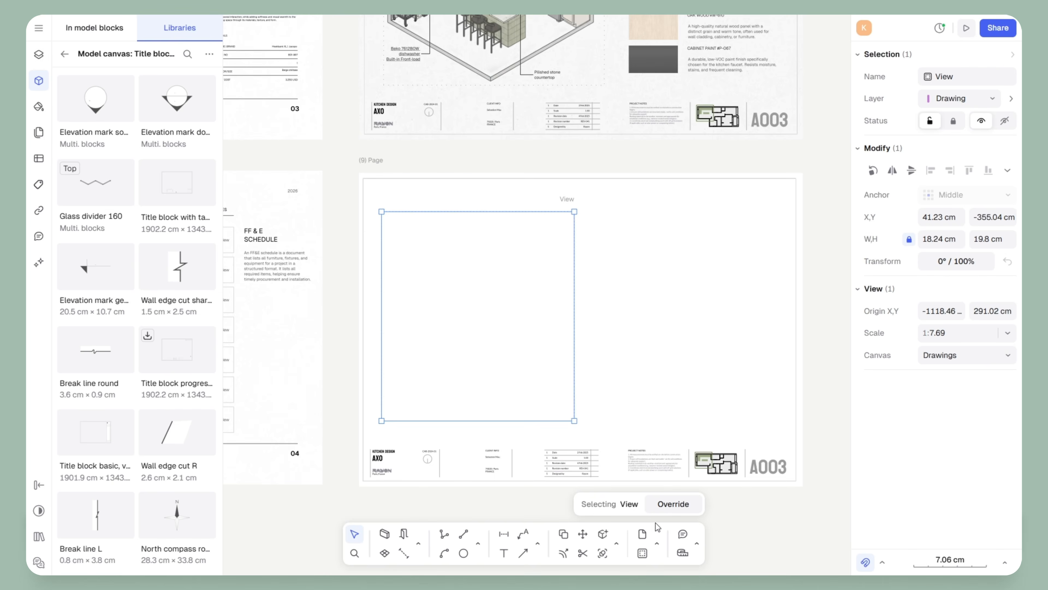
{"action": "left_click", "coordinate": [673, 503]}
{"action": "scroll", "coordinate": [456, 326], "scroll_direction": "down", "scroll_amount": 10}
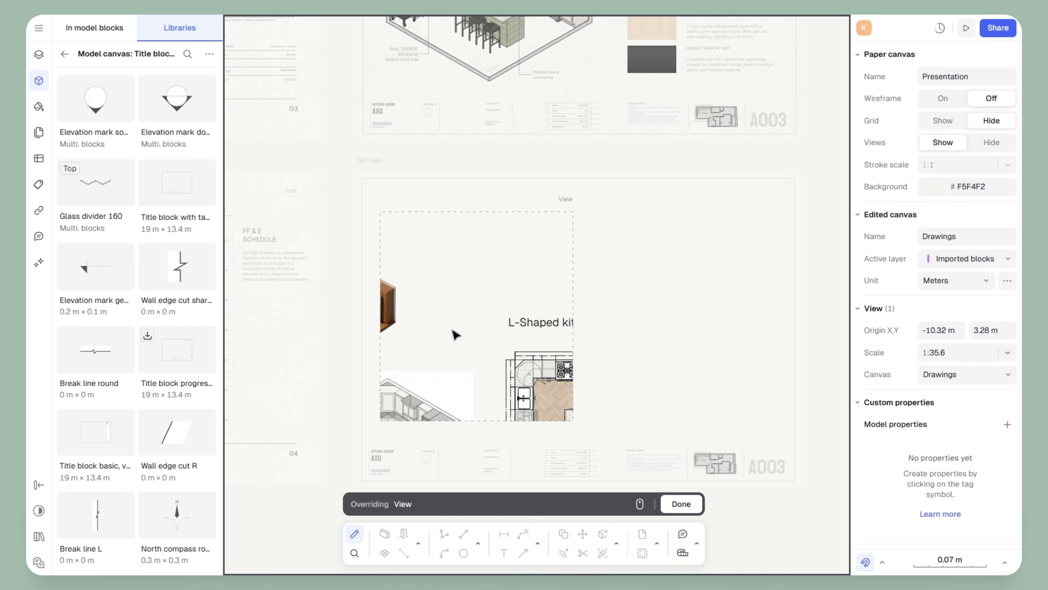
{"action": "scroll", "coordinate": [418, 318], "scroll_direction": "up", "scroll_amount": 6}
{"action": "middle_click_drag", "start_coordinate": [455, 328], "coordinate": [478, 321]}
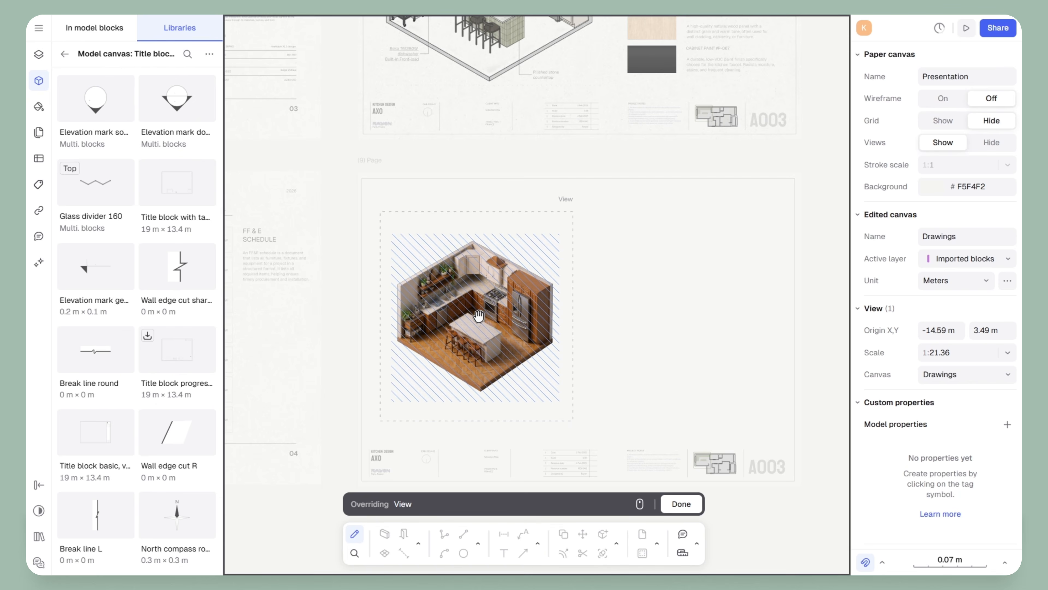
{"action": "left_click", "coordinate": [679, 504]}
{"action": "left_click", "coordinate": [819, 365]}
{"action": "middle_click_drag", "start_coordinate": [819, 365], "coordinate": [734, 347]}
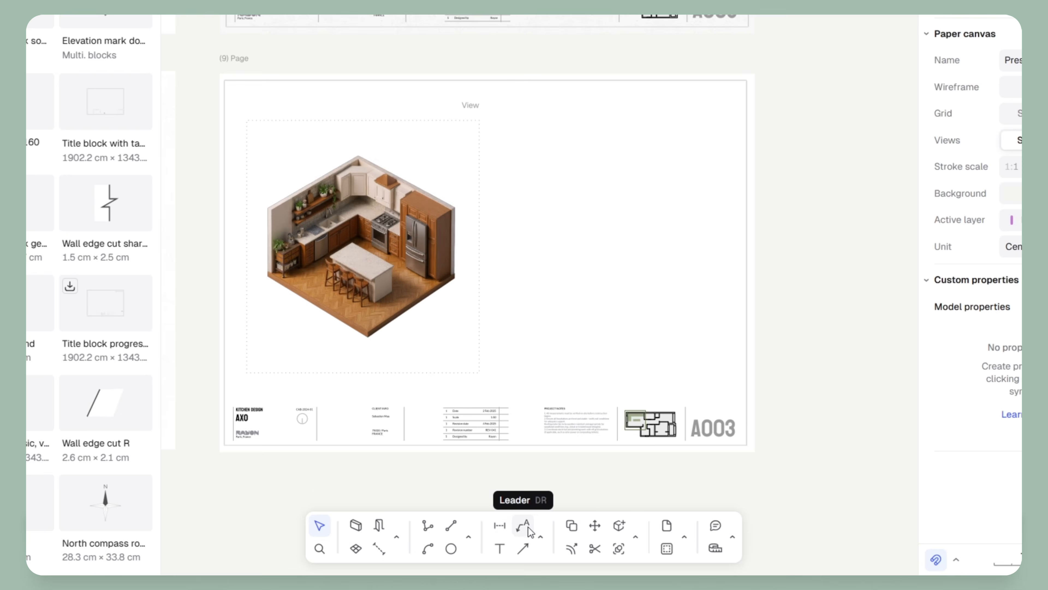
Add an 'Axonometric view of kitchen' leader from the tall cabinet and type the 'Kitchen Design' title
{"action": "left_click", "coordinate": [524, 533]}
{"action": "scroll", "coordinate": [425, 296], "scroll_direction": "up", "scroll_amount": 5}
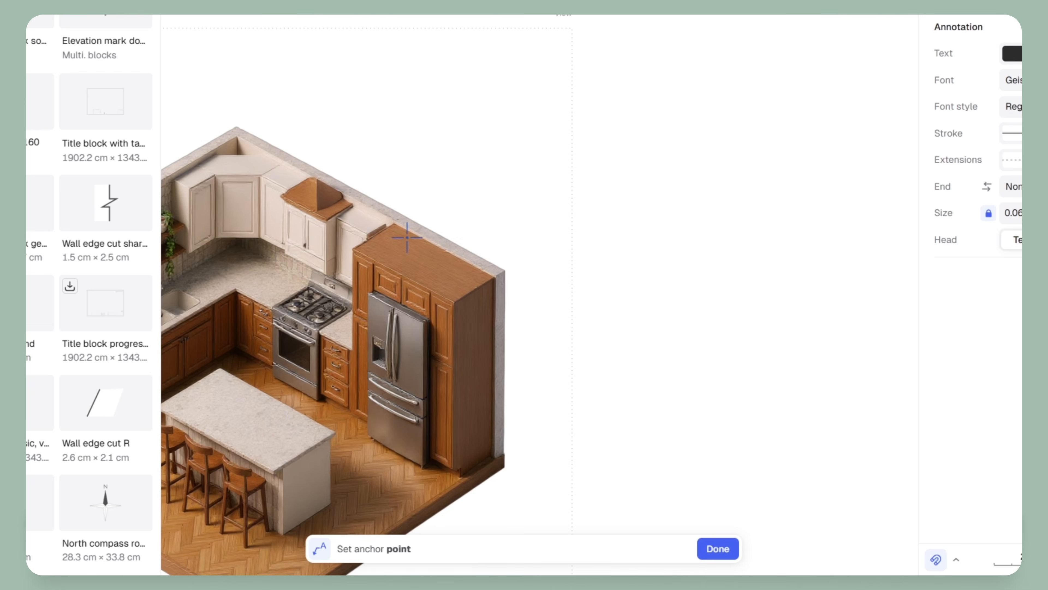
{"action": "left_click", "coordinate": [407, 181]}
{"action": "left_click", "coordinate": [523, 178]}
{"action": "type", "text": "Axonometric"}
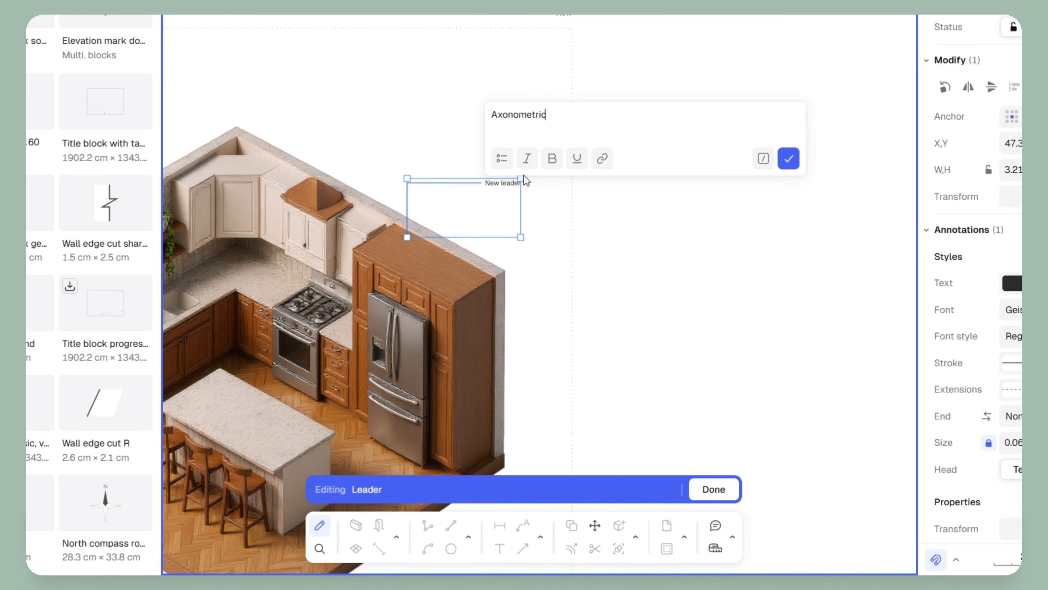
{"action": "type", "text": " view of kitchen"}
{"action": "left_click", "coordinate": [788, 158]}
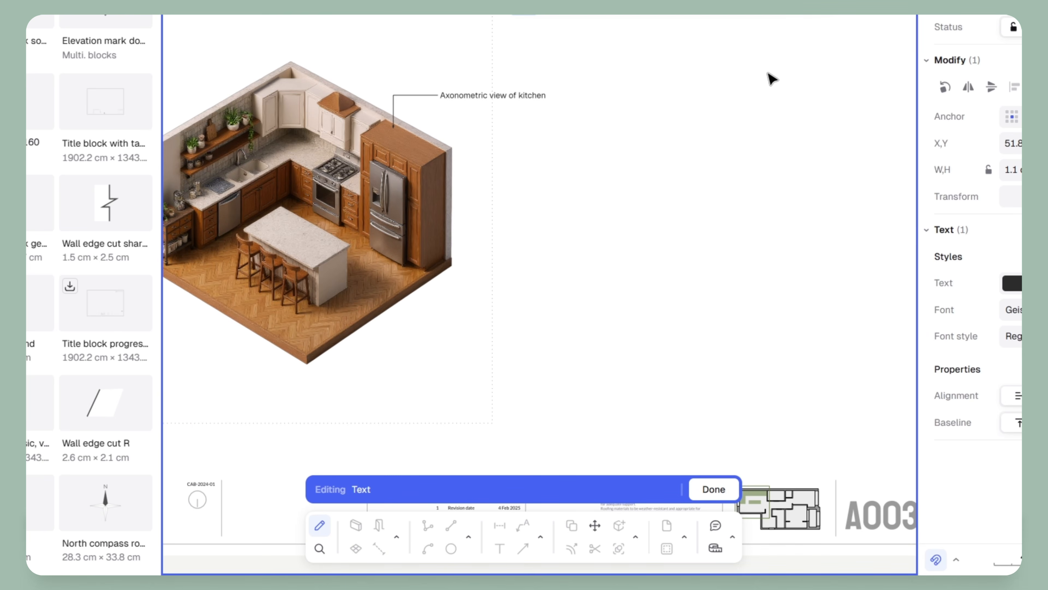
{"action": "type", "text": "Kitchen Design"}
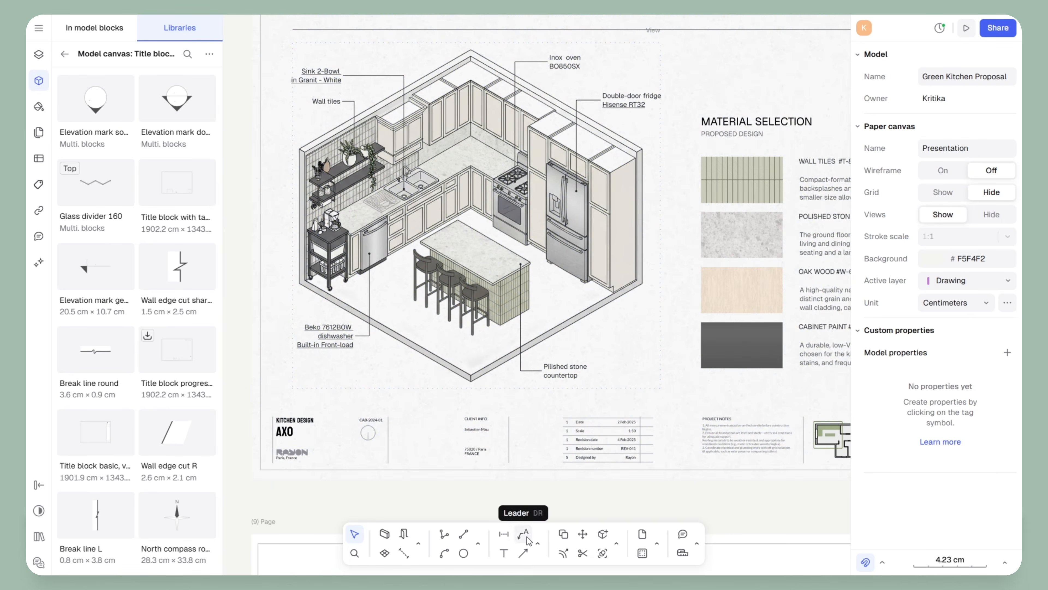
{"action": "left_click", "coordinate": [523, 533]}
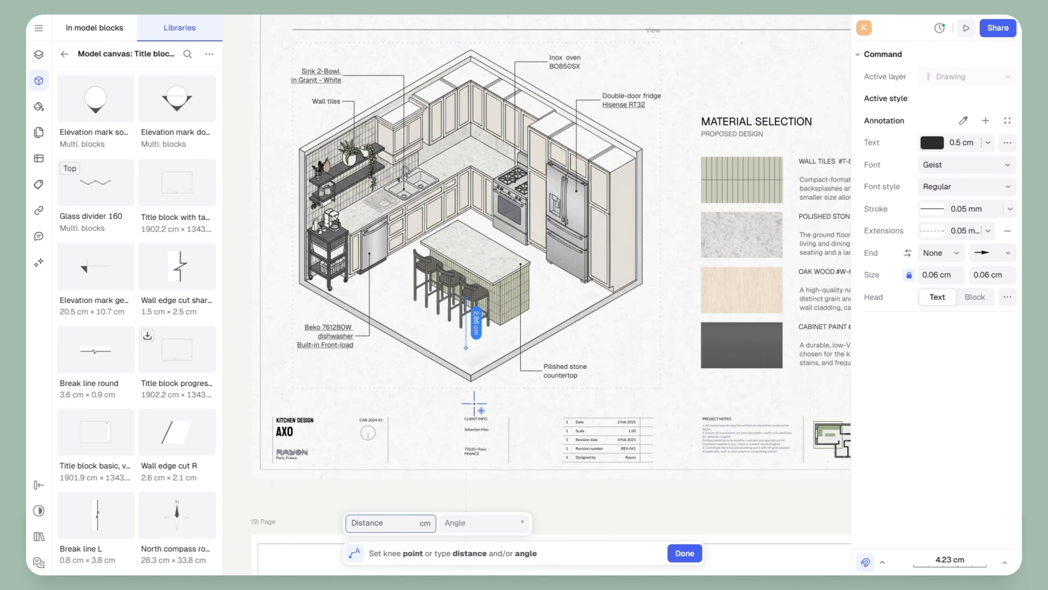
Place a 'Chairs as per selection' leader pointing at the island stools
{"action": "left_click", "coordinate": [467, 404]}
{"action": "left_click", "coordinate": [421, 401]}
{"action": "type", "text": "q"}
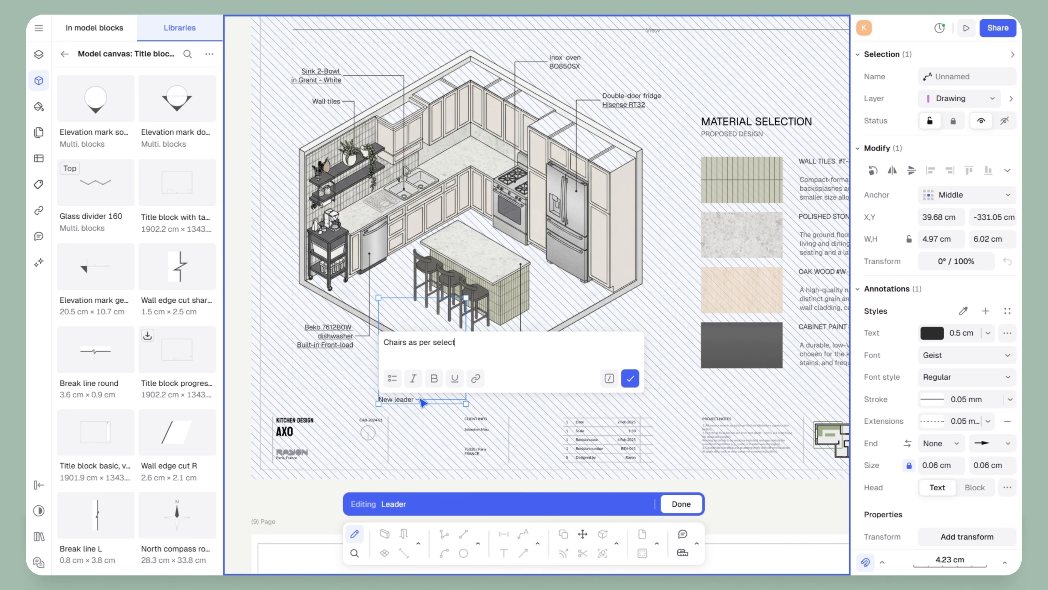
{"action": "left_click", "coordinate": [630, 379]}
{"action": "left_click", "coordinate": [661, 379]}
{"action": "scroll", "coordinate": [460, 408], "scroll_direction": "up", "scroll_amount": 5}
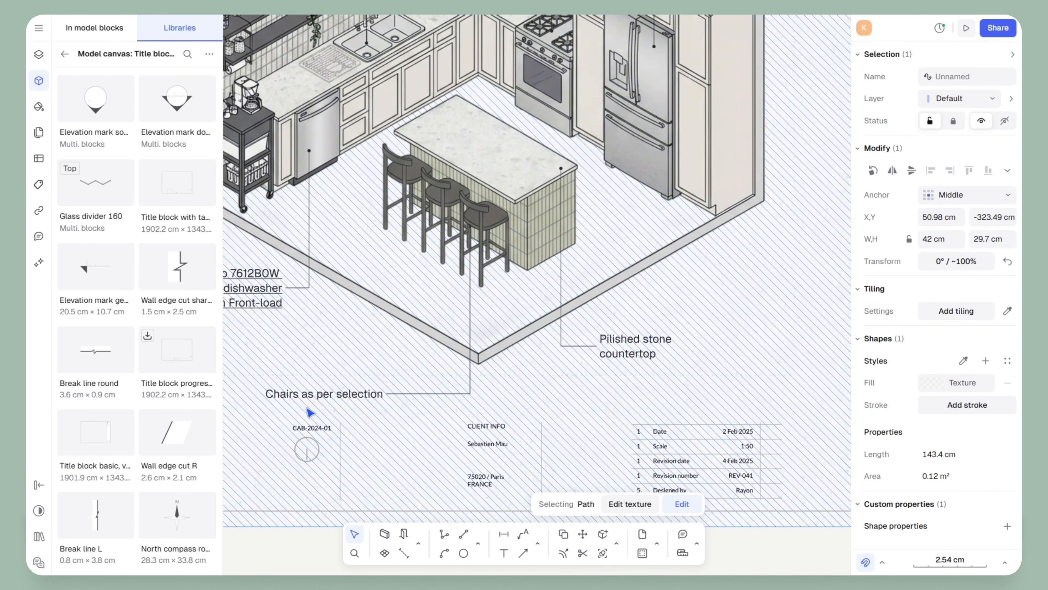
Copy the countertop leader's style onto the chairs leader with the Styles eyedropper
{"action": "left_click", "coordinate": [320, 394]}
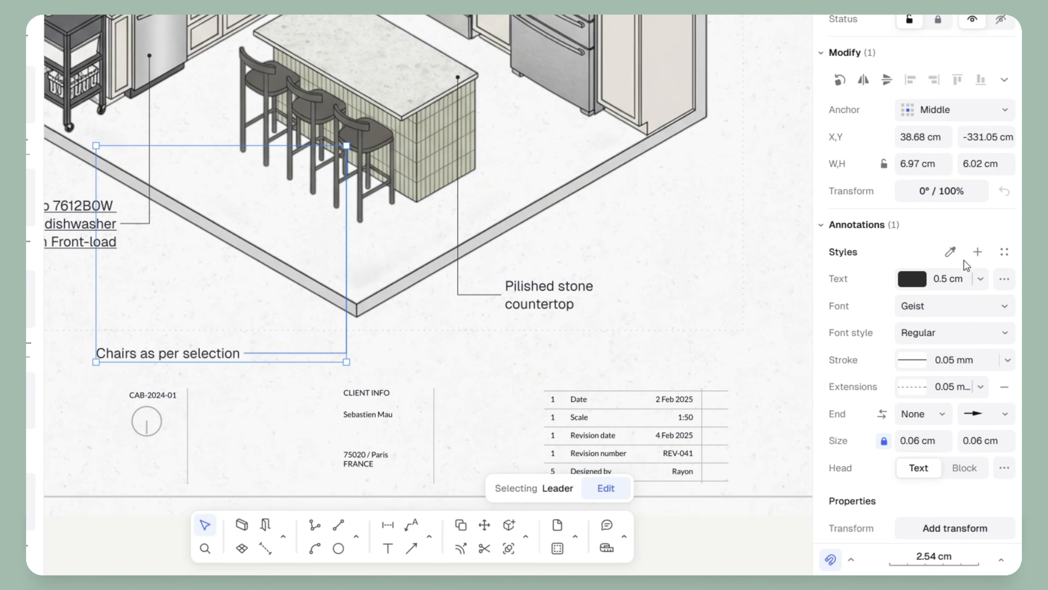
{"action": "left_click", "coordinate": [960, 300]}
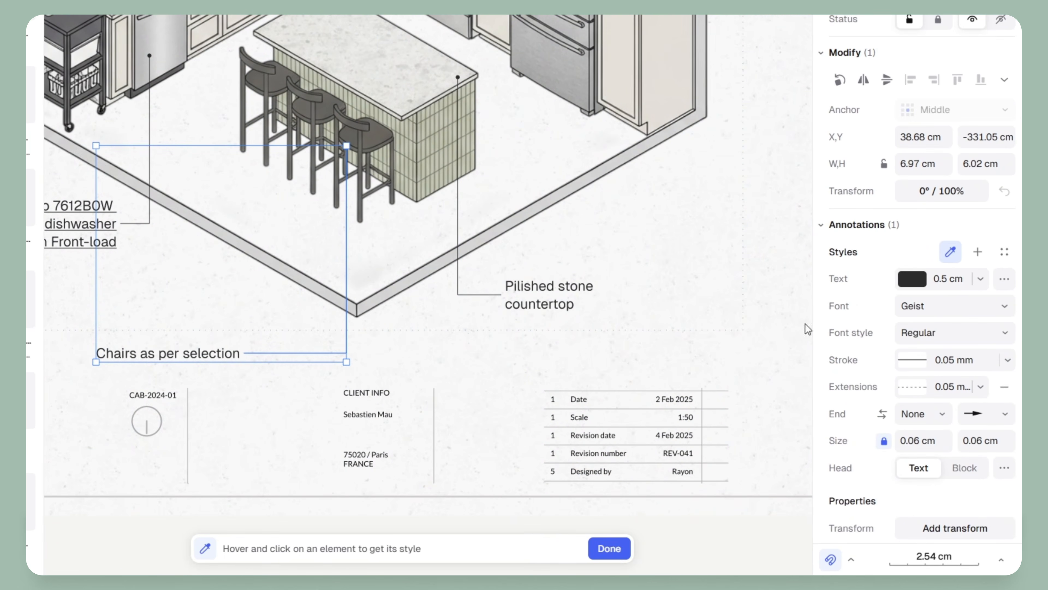
{"action": "left_click", "coordinate": [533, 287]}
{"action": "left_click", "coordinate": [478, 374]}
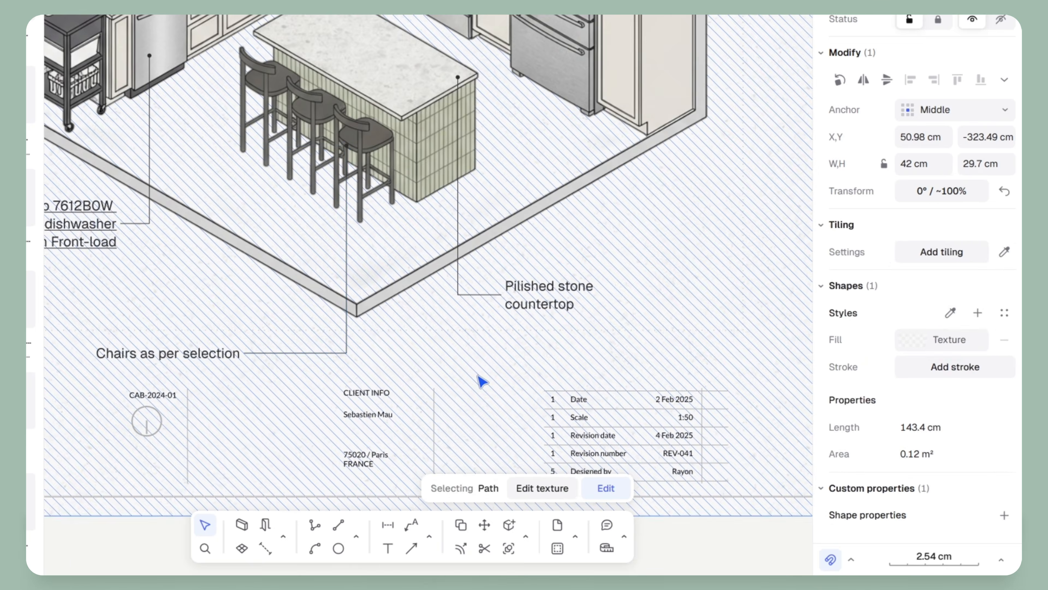
{"action": "scroll", "coordinate": [355, 150], "scroll_direction": "up", "scroll_amount": 10}
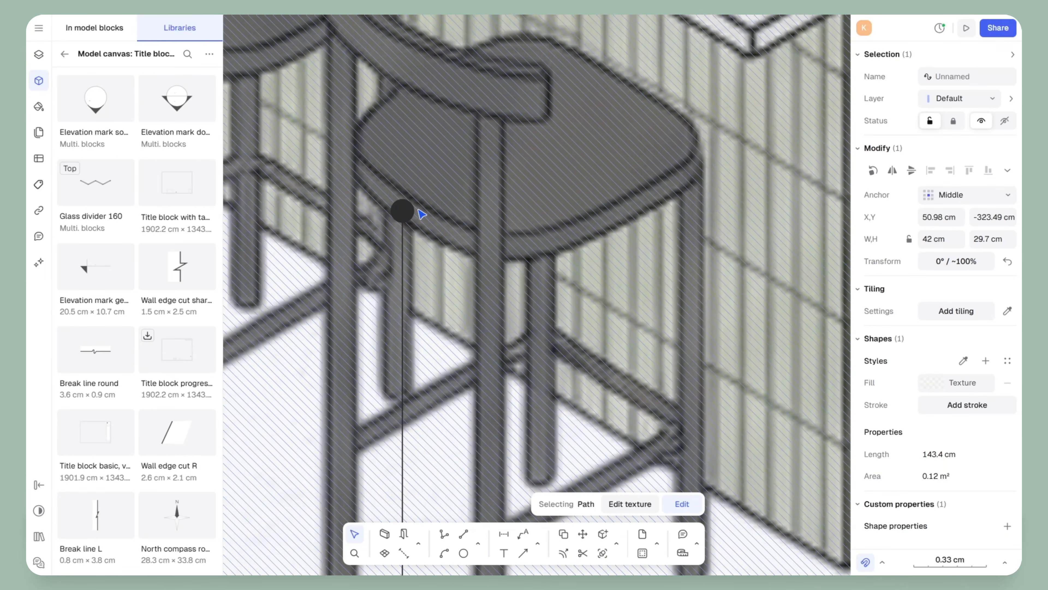
{"action": "scroll", "coordinate": [422, 214], "scroll_direction": "down", "scroll_amount": 10}
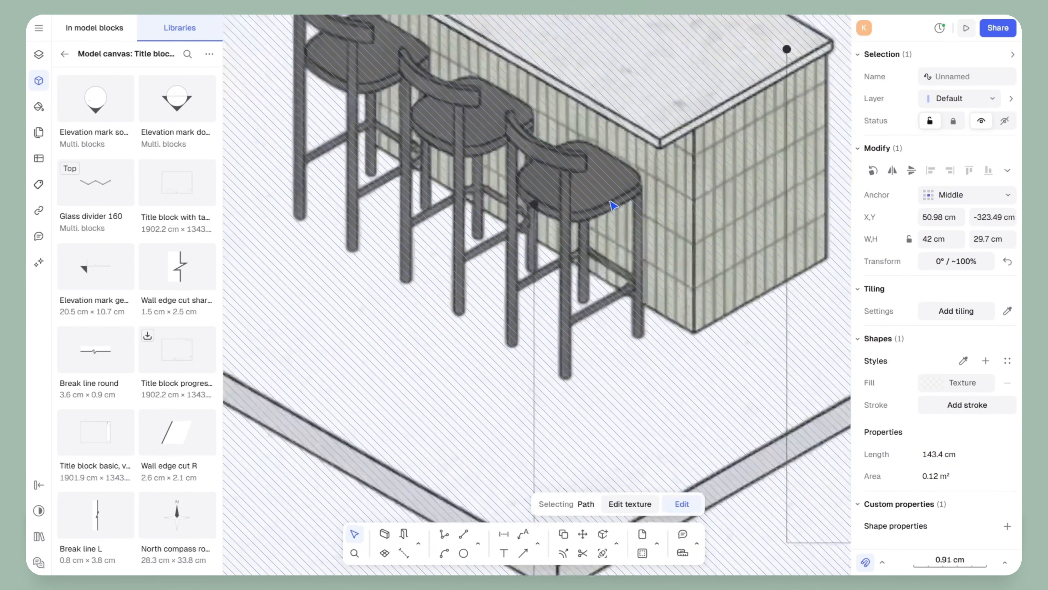
{"action": "scroll", "coordinate": [510, 426], "scroll_direction": "down", "scroll_amount": 10}
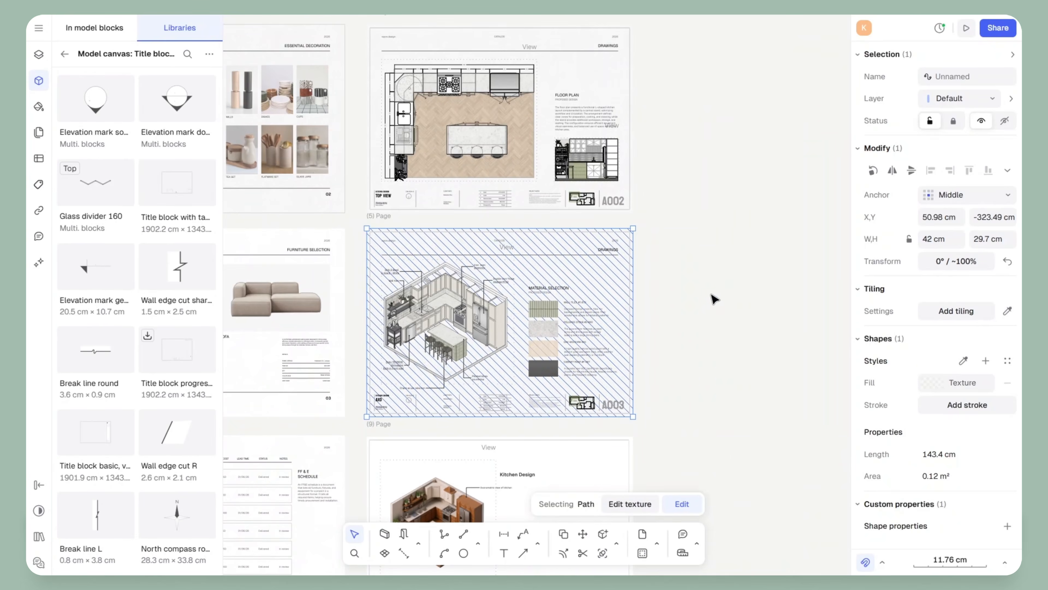
{"action": "left_click", "coordinate": [703, 249]}
{"action": "scroll", "coordinate": [807, 327], "scroll_direction": "up", "scroll_amount": 2}
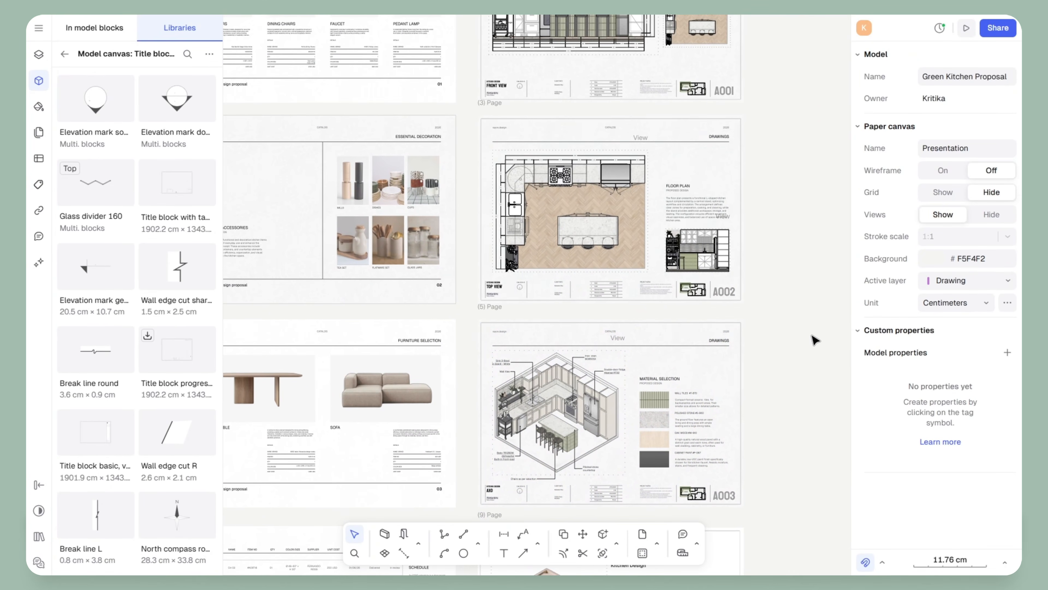
{"action": "scroll", "coordinate": [667, 187], "scroll_direction": "up", "scroll_amount": 8}
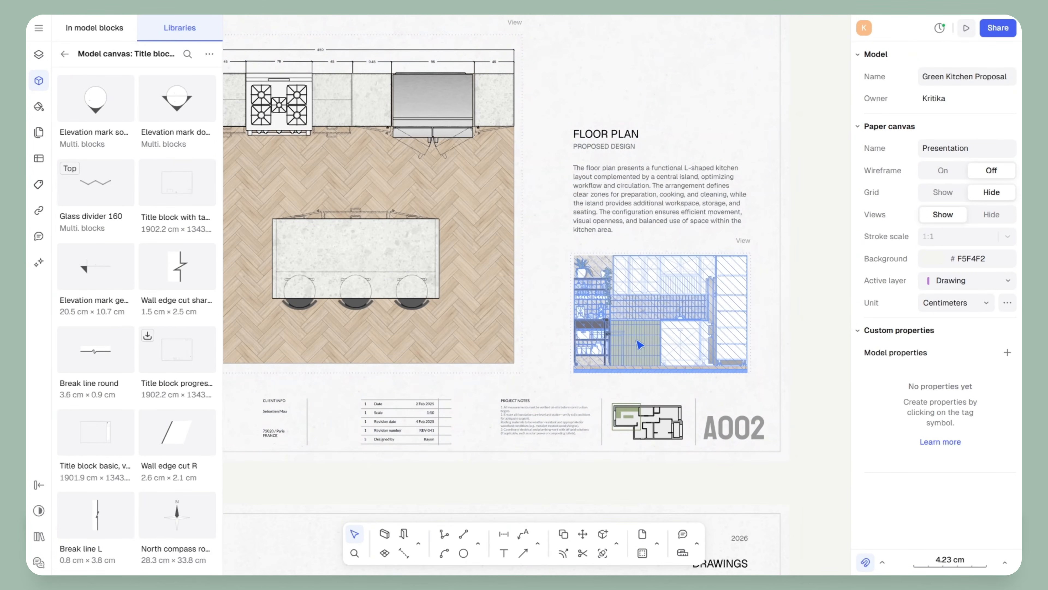
{"action": "left_click", "coordinate": [680, 320]}
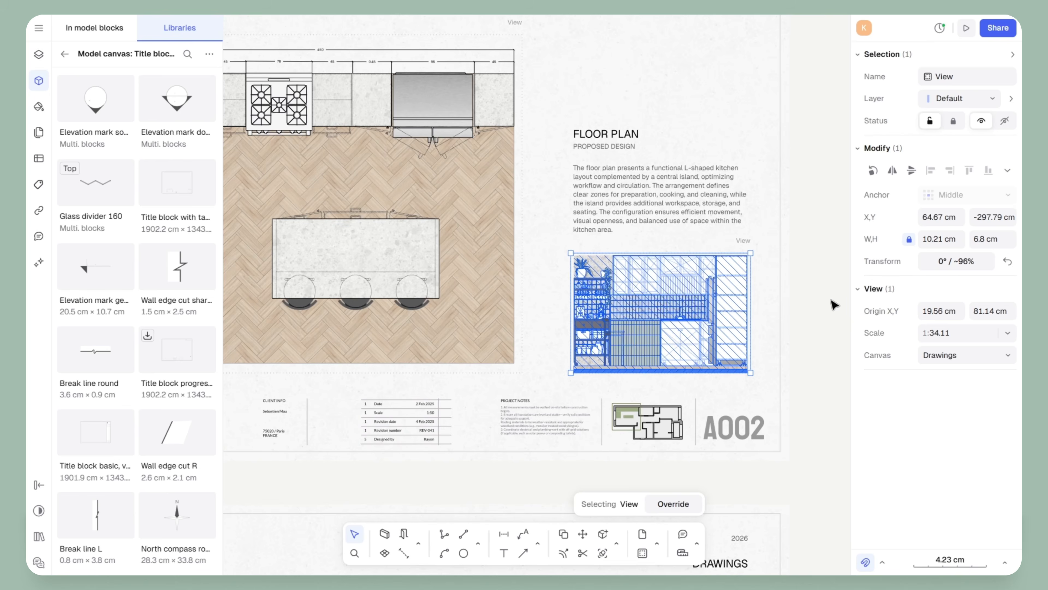
{"action": "scroll", "coordinate": [832, 305], "scroll_direction": "down", "scroll_amount": 6}
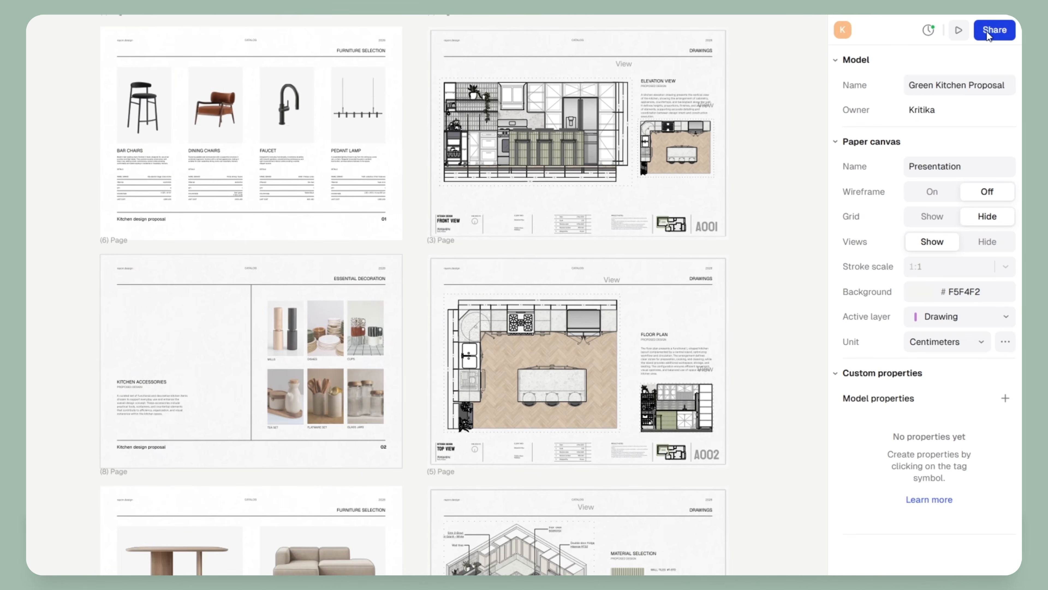
Invite a collaborator's email with Editor role, then turn on the public link and copy it
{"action": "left_click", "coordinate": [988, 35]}
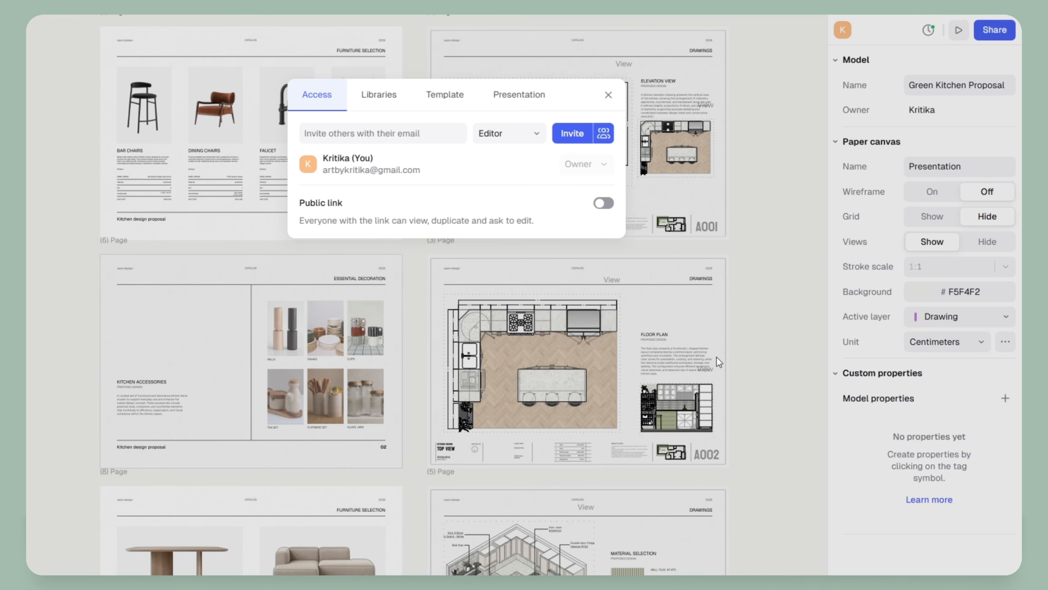
{"action": "left_click", "coordinate": [346, 132]}
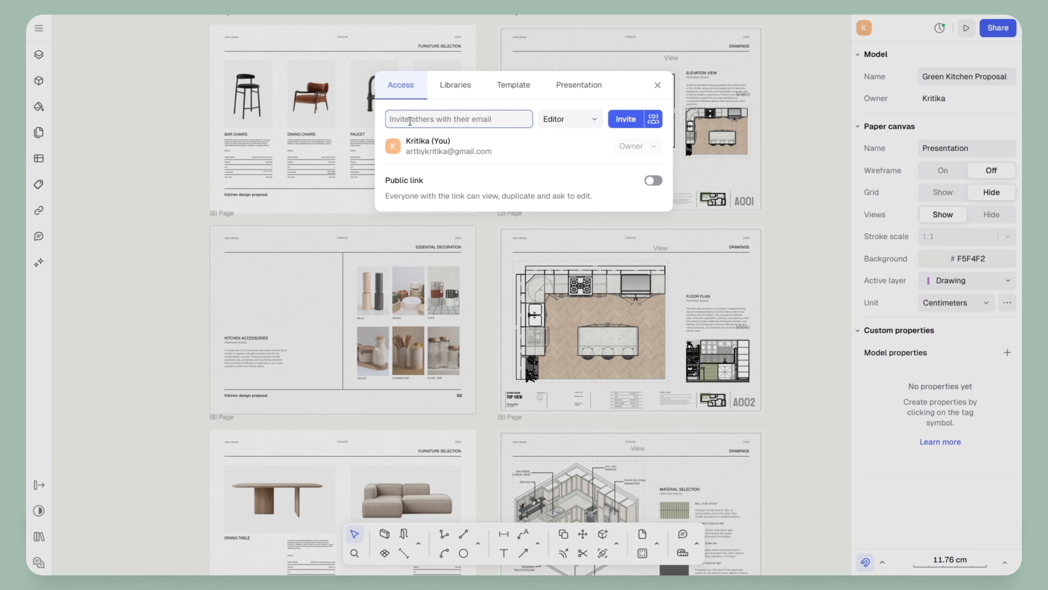
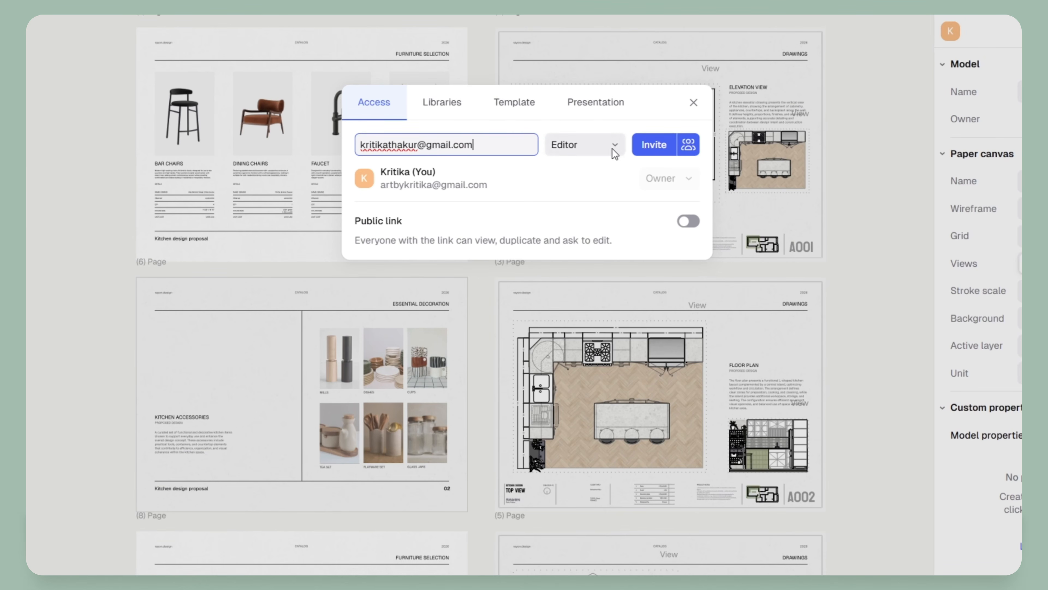
{"action": "left_click", "coordinate": [612, 146]}
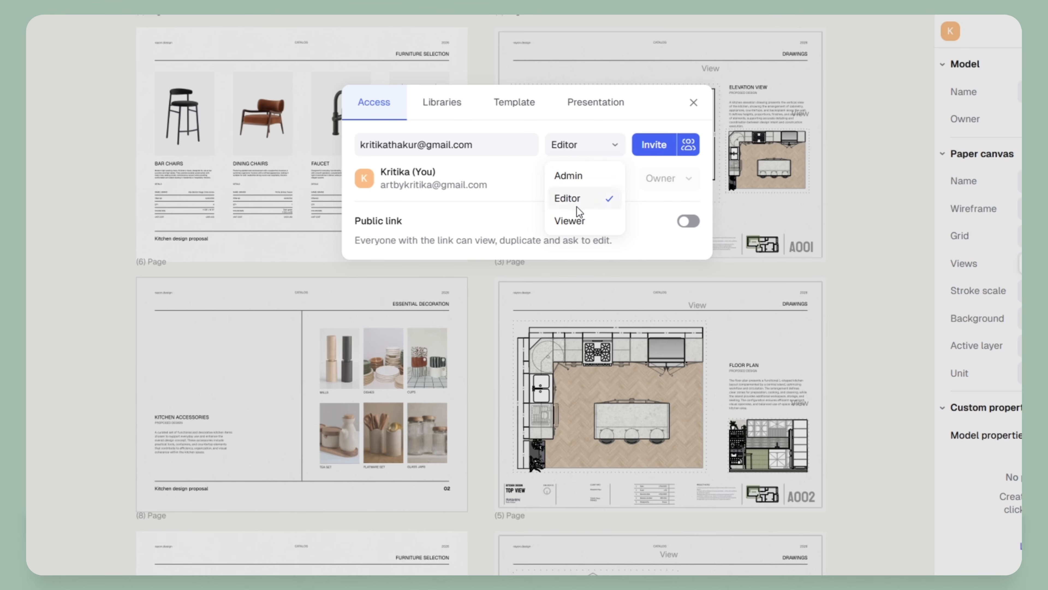
{"action": "left_click", "coordinate": [502, 183]}
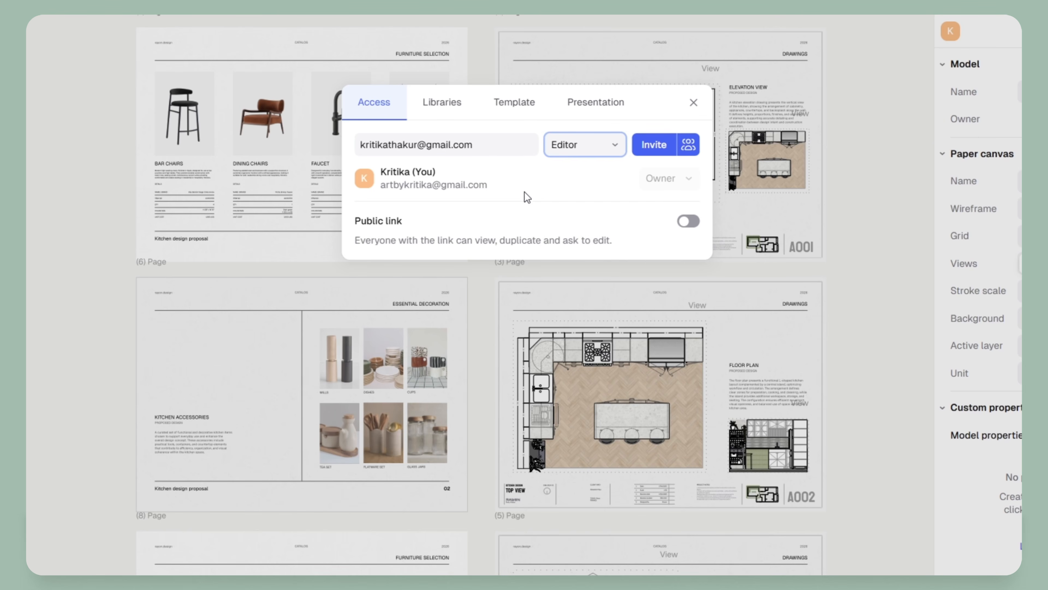
{"action": "left_click", "coordinate": [696, 223]}
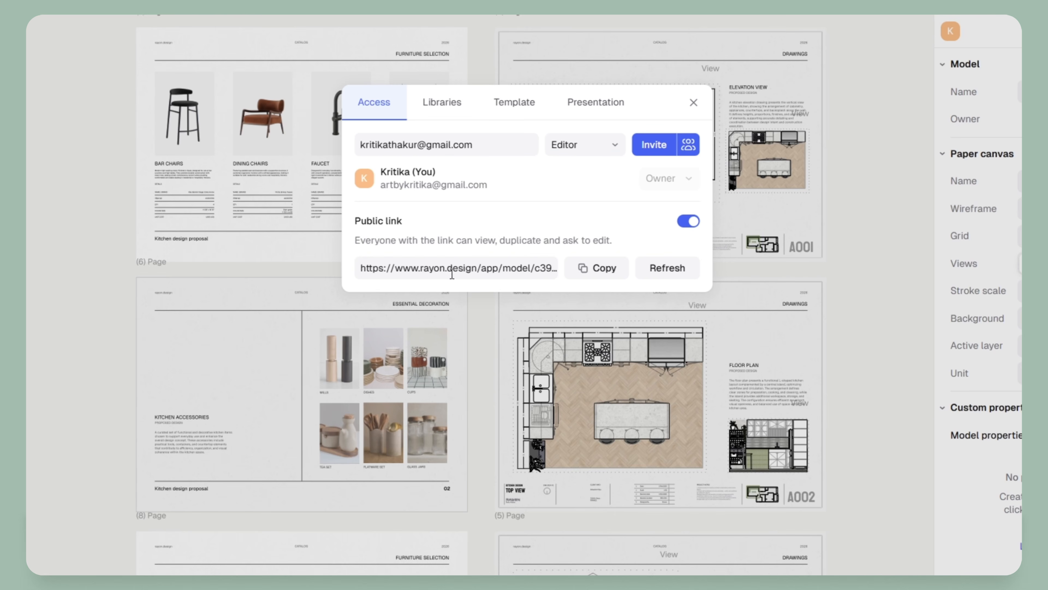
{"action": "left_click", "coordinate": [594, 268]}
Publish all presentation pages from the Presentation tab, copy the link and open the published viewer
{"action": "left_click", "coordinate": [598, 103]}
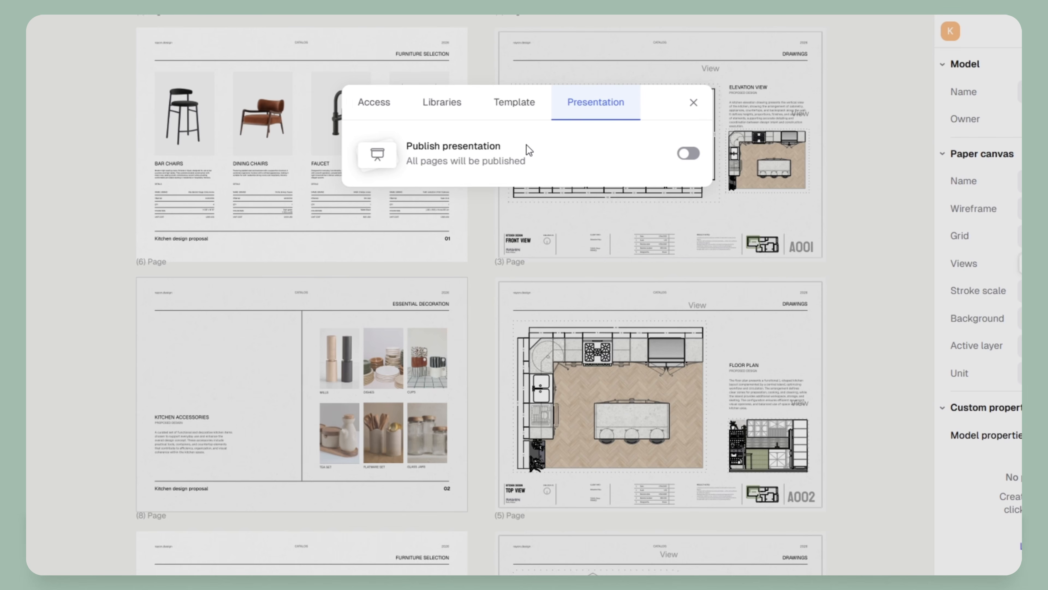
{"action": "left_click", "coordinate": [690, 154]}
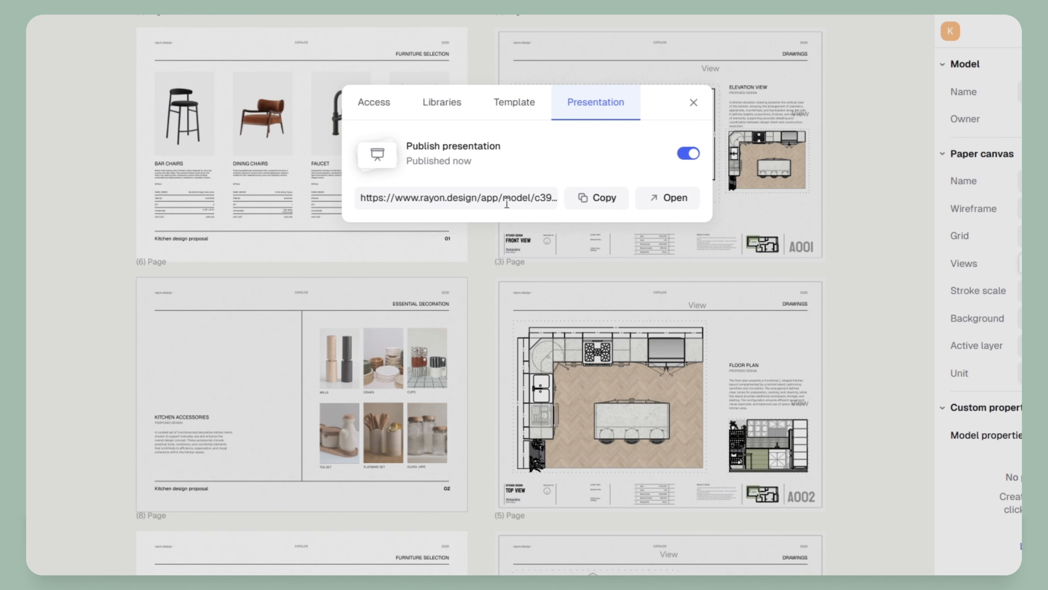
{"action": "left_click", "coordinate": [582, 206]}
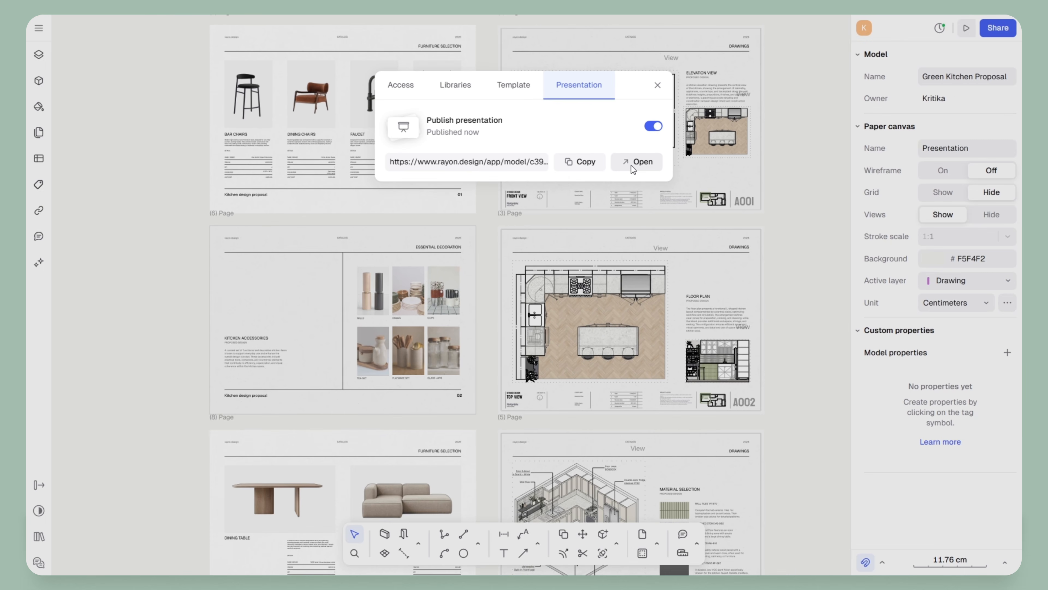
{"action": "left_click", "coordinate": [632, 173]}
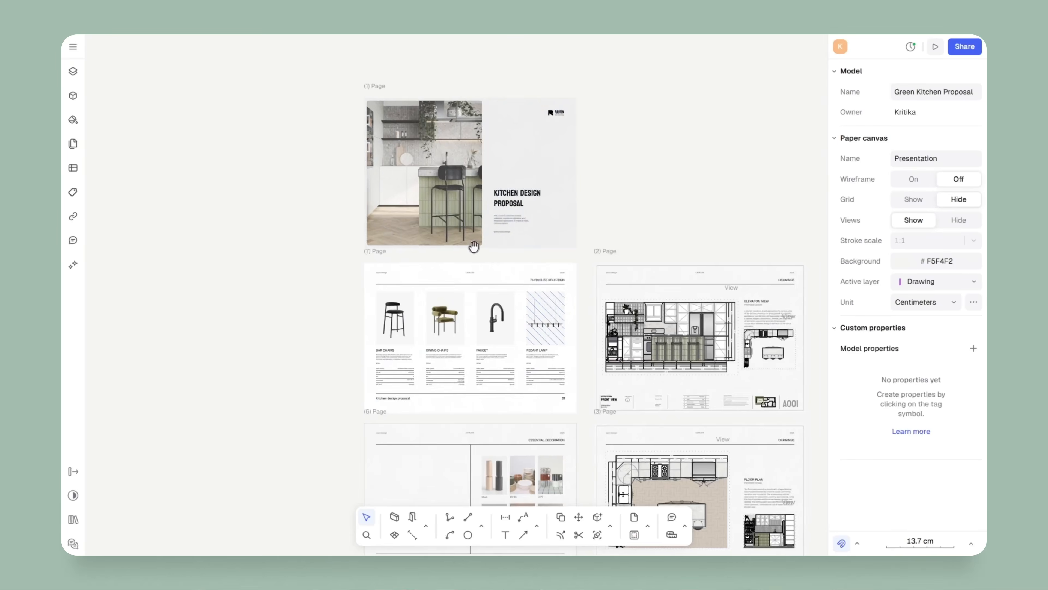
{"action": "scroll", "coordinate": [528, 372], "scroll_direction": "up", "scroll_amount": 5, "text": "ctrl"}
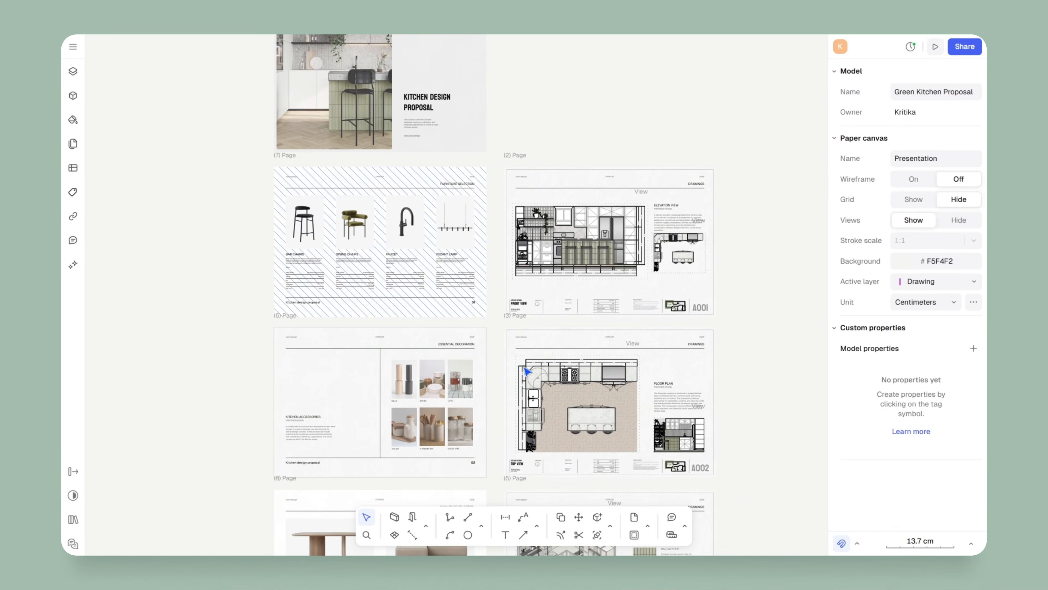
{"action": "scroll", "coordinate": [528, 372], "scroll_direction": "up", "scroll_amount": 4}
{"action": "middle_click_drag", "start_coordinate": [732, 309], "coordinate": [572, 168]}
{"action": "middle_click_drag", "start_coordinate": [391, 446], "coordinate": [604, 196]}
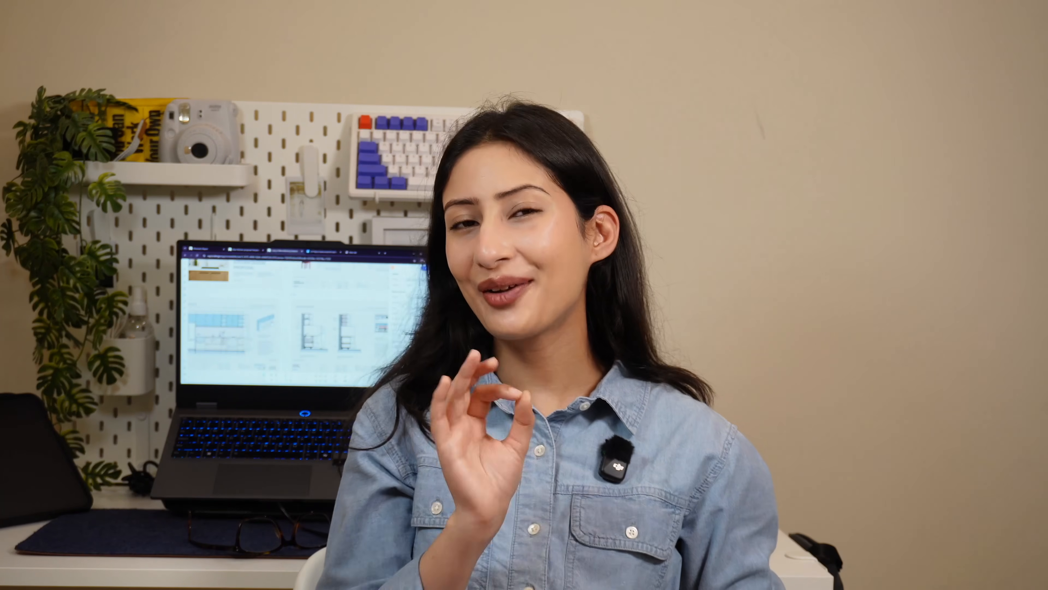